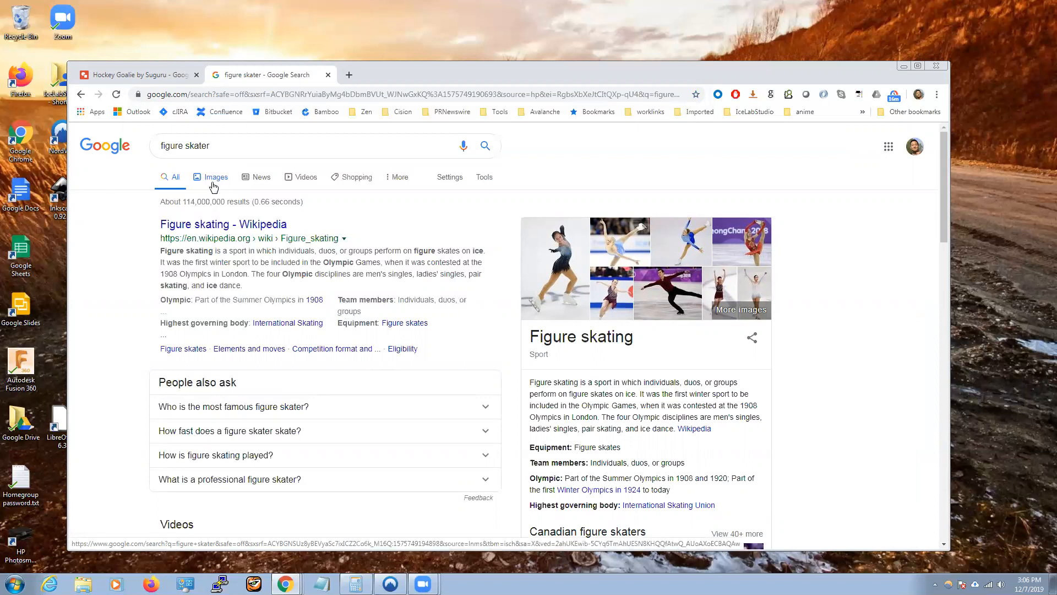
# Step: View the image results for "figure skater" and check the Hockey Goalie drawing for reference
pyautogui.click(214, 184)
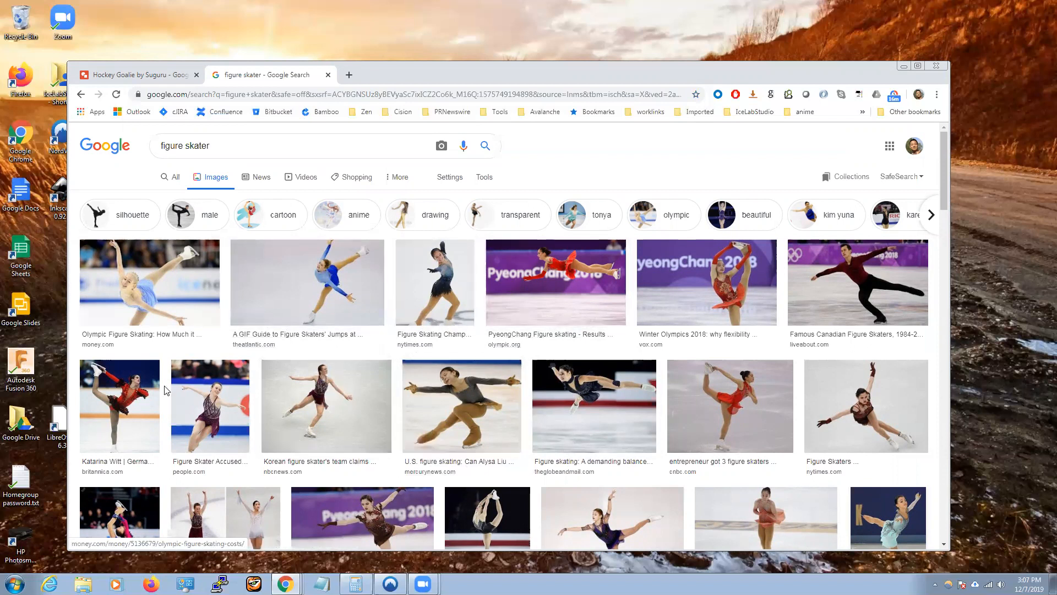
pyautogui.click(237, 147)
pyautogui.click(182, 75)
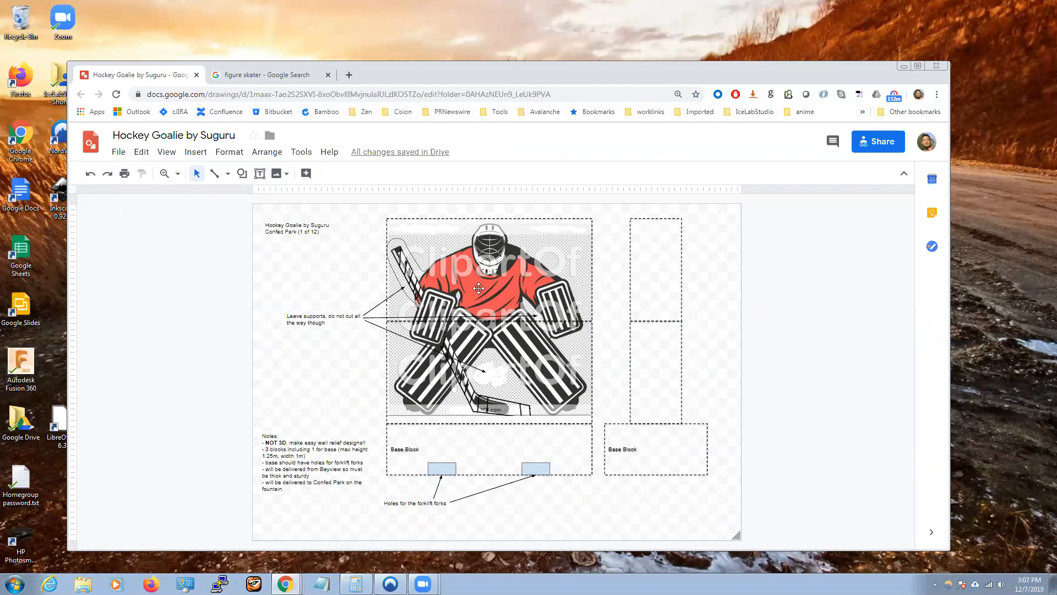
pyautogui.click(260, 75)
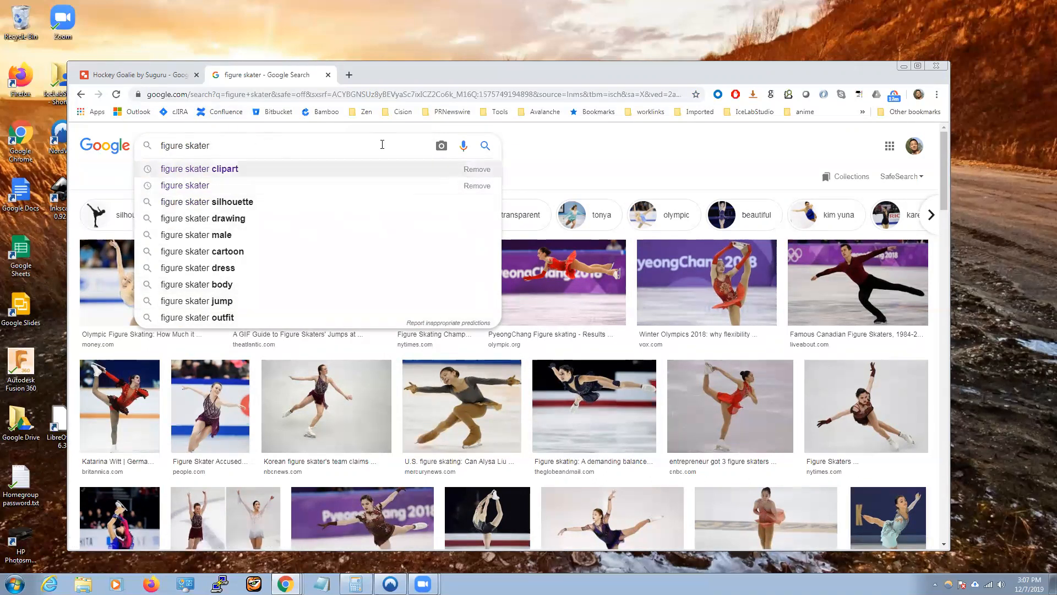
pyautogui.click(540, 152)
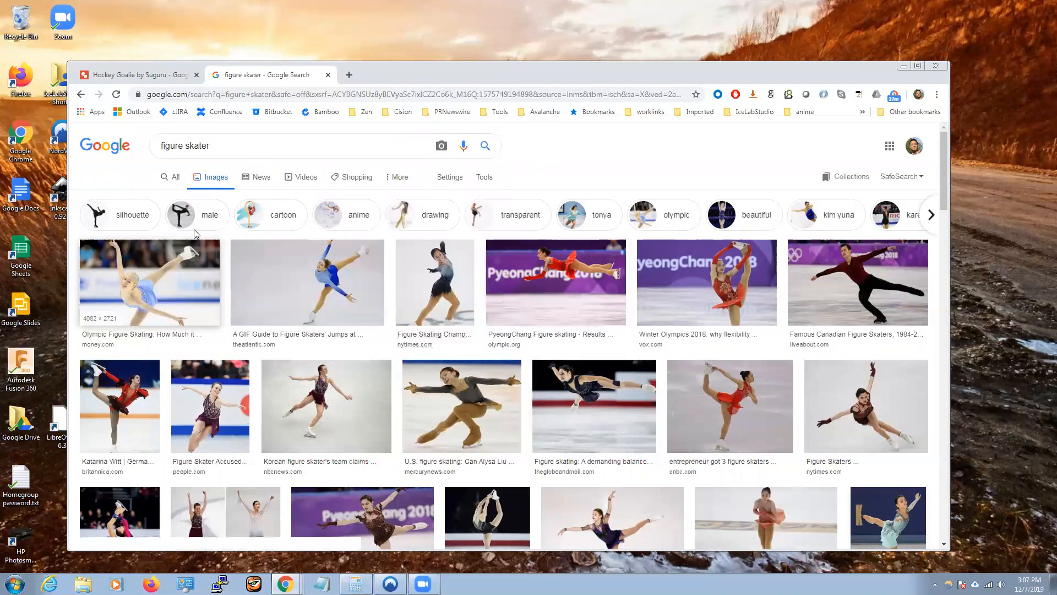
pyautogui.click(234, 147)
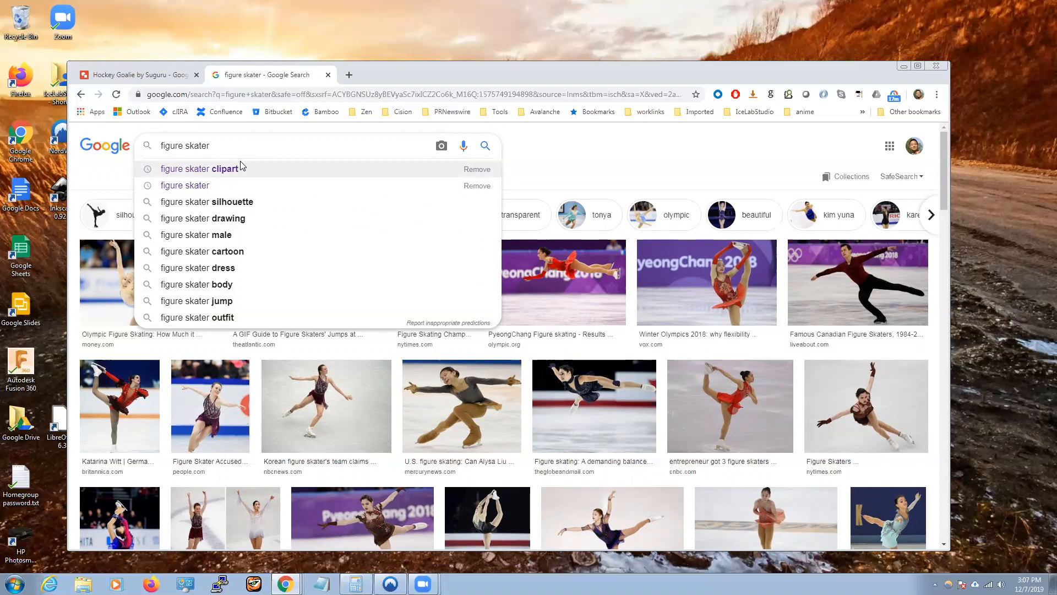
pyautogui.click(202, 186)
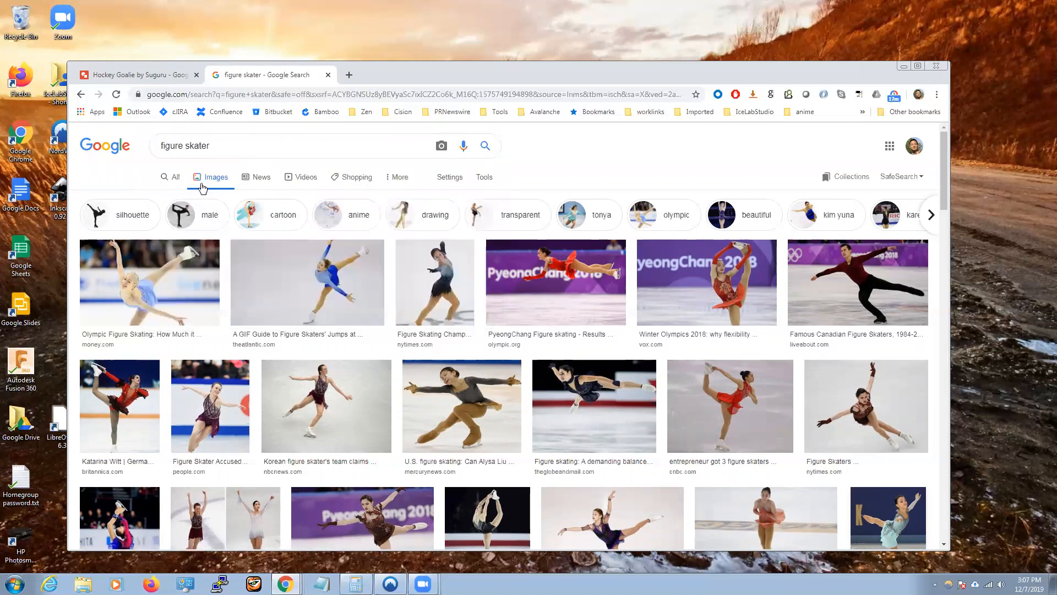
pyautogui.click(170, 177)
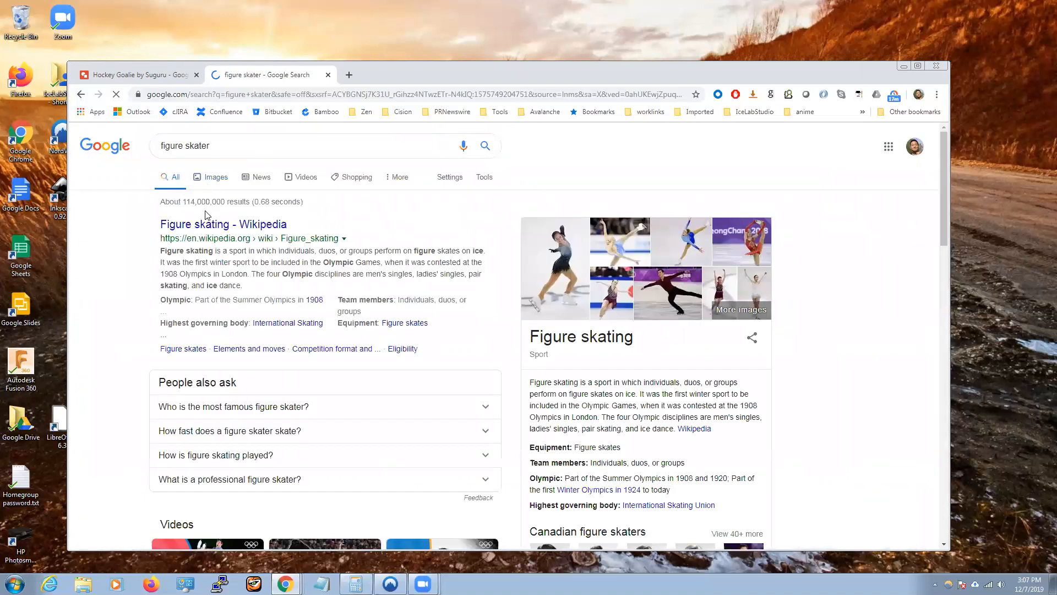
pyautogui.moveTo(250, 143); pyautogui.dragTo(126, 165)
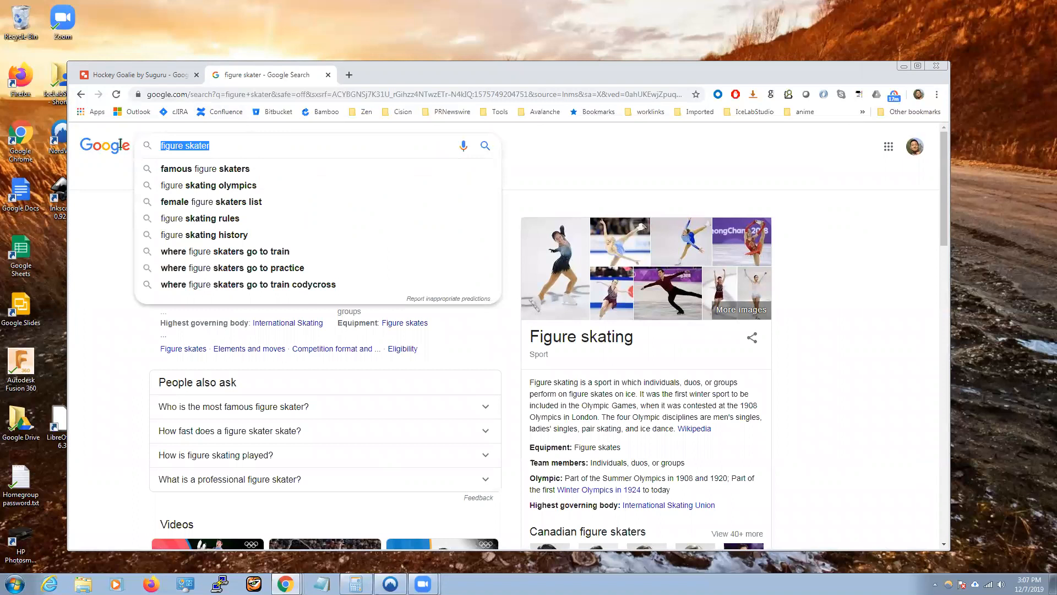
pyautogui.click(110, 328)
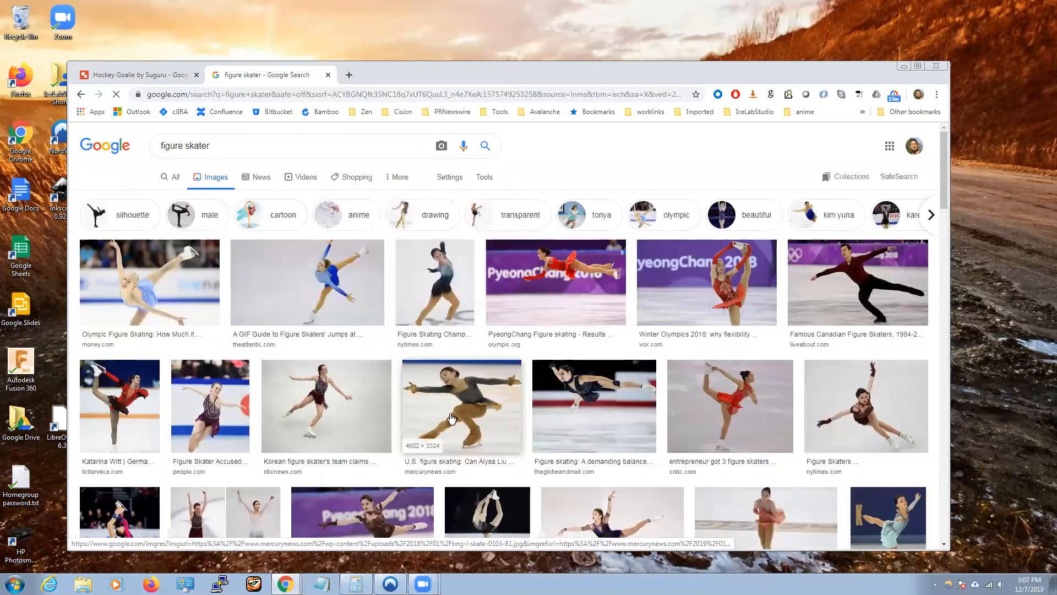
# Step: Refine the image search to "figure skater clipart"
pyautogui.click(234, 147)
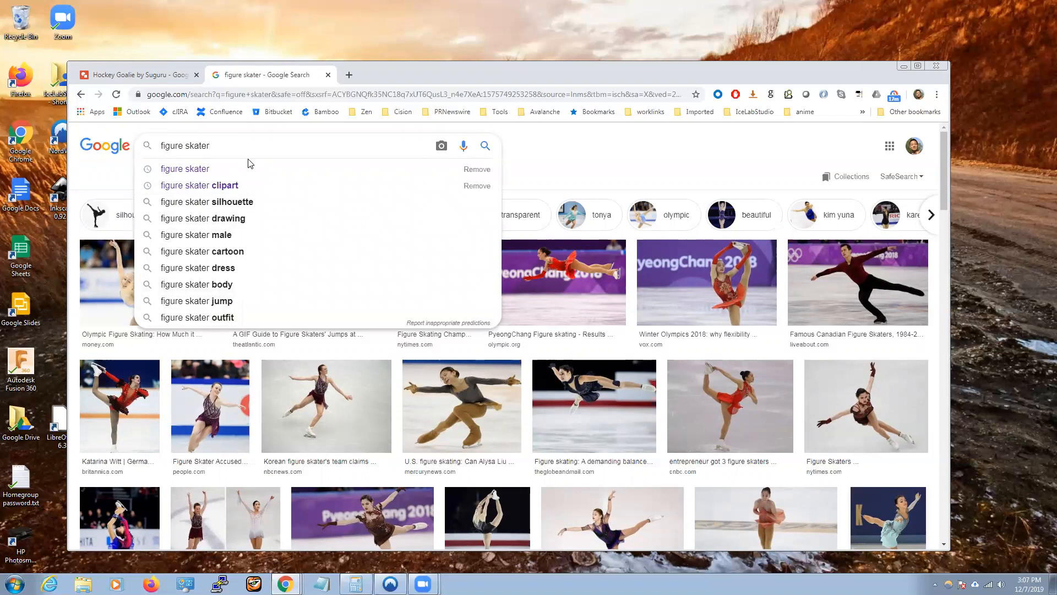
pyautogui.write('clipart')
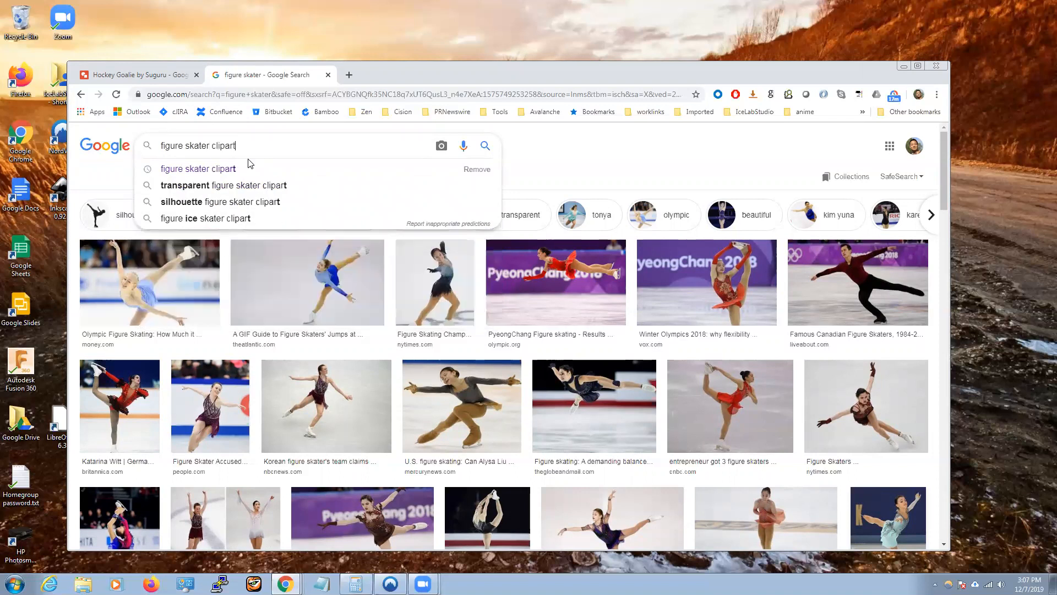
pyautogui.press('Return')
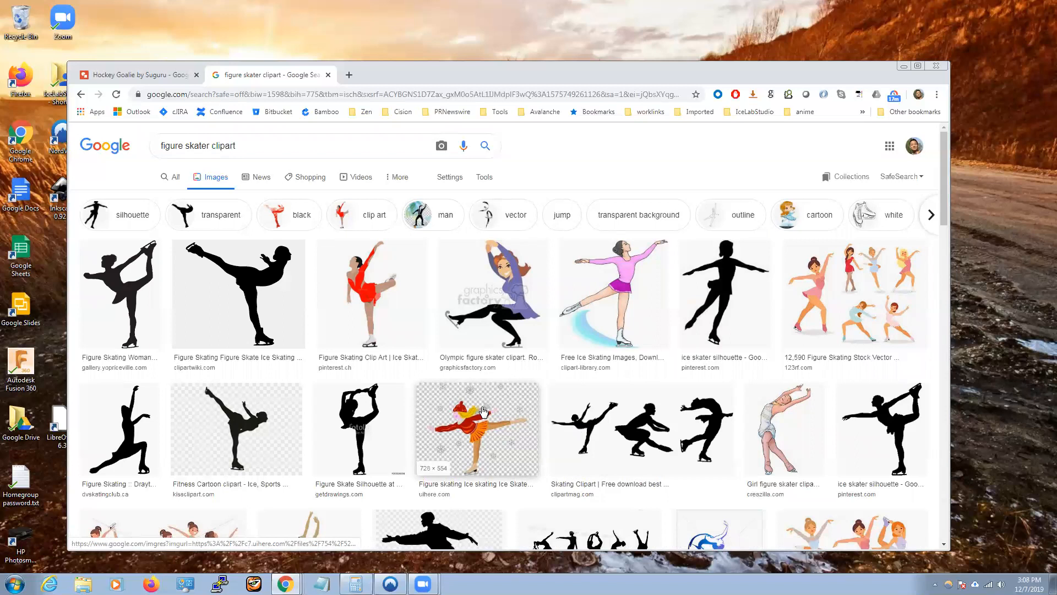
# Step: Look through the figure skater clipart results for a picture suitable for a simple relief carving design
pyautogui.scroll(-1, 482, 411)
pyautogui.scroll(-1, 483, 411)
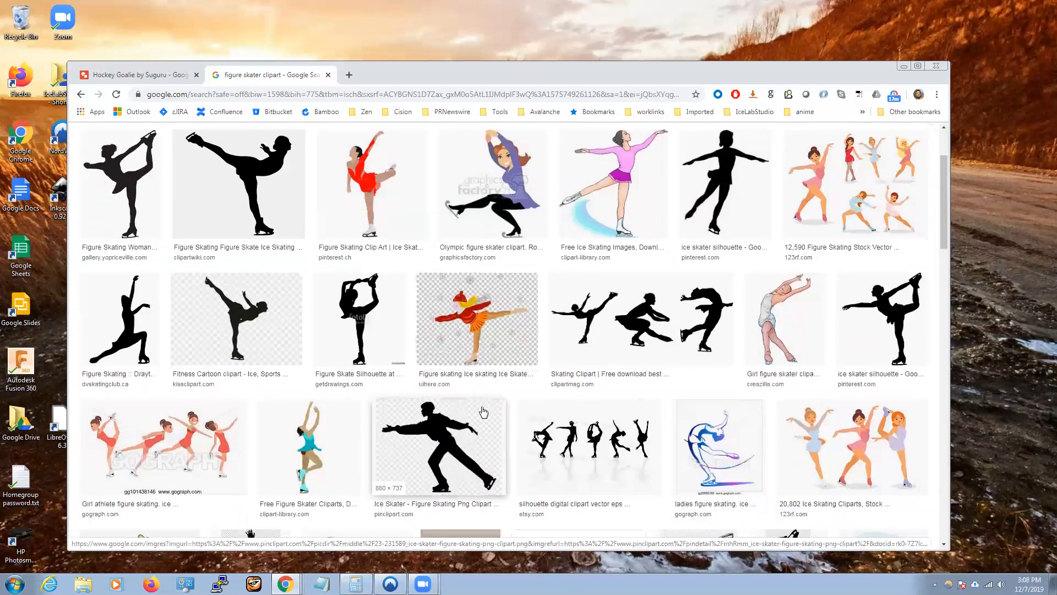
pyautogui.scroll(-1, 483, 411)
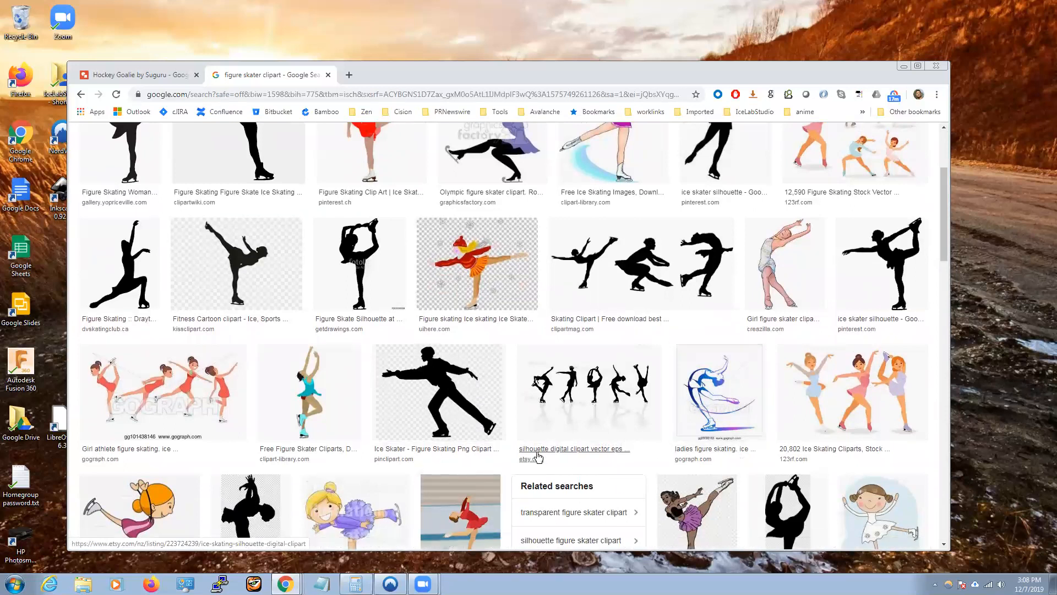
pyautogui.scroll(-1, 538, 457)
pyautogui.scroll(-4, 538, 457)
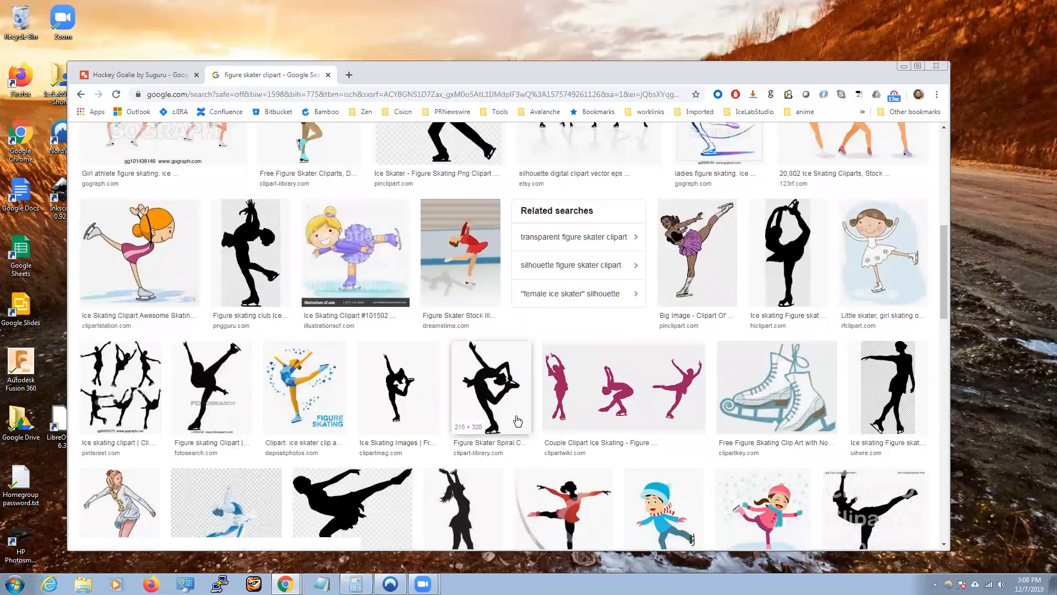
pyautogui.scroll(-2, 418, 419)
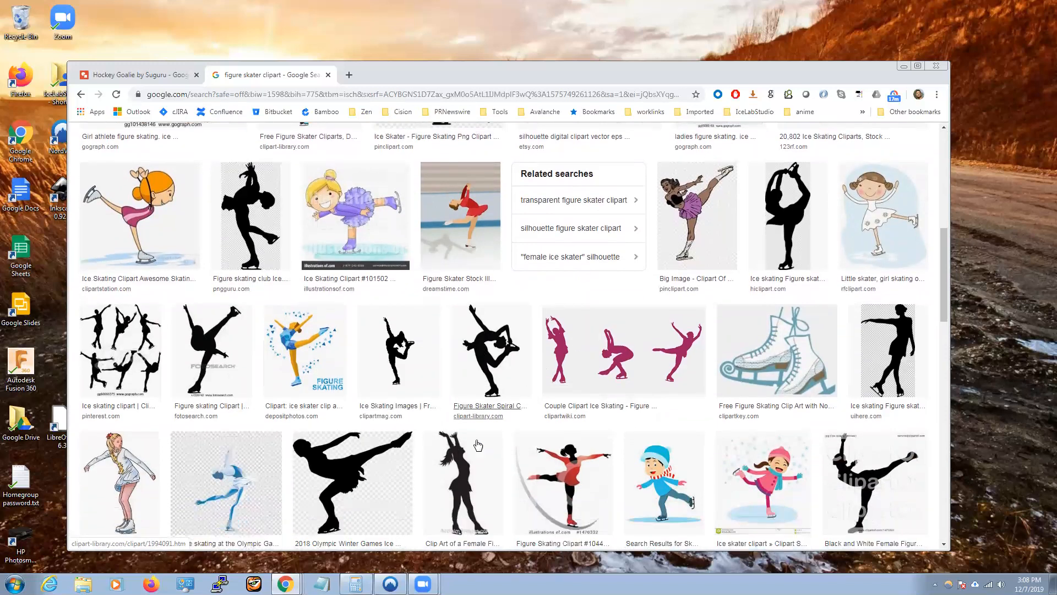
pyautogui.scroll(-2, 500, 425)
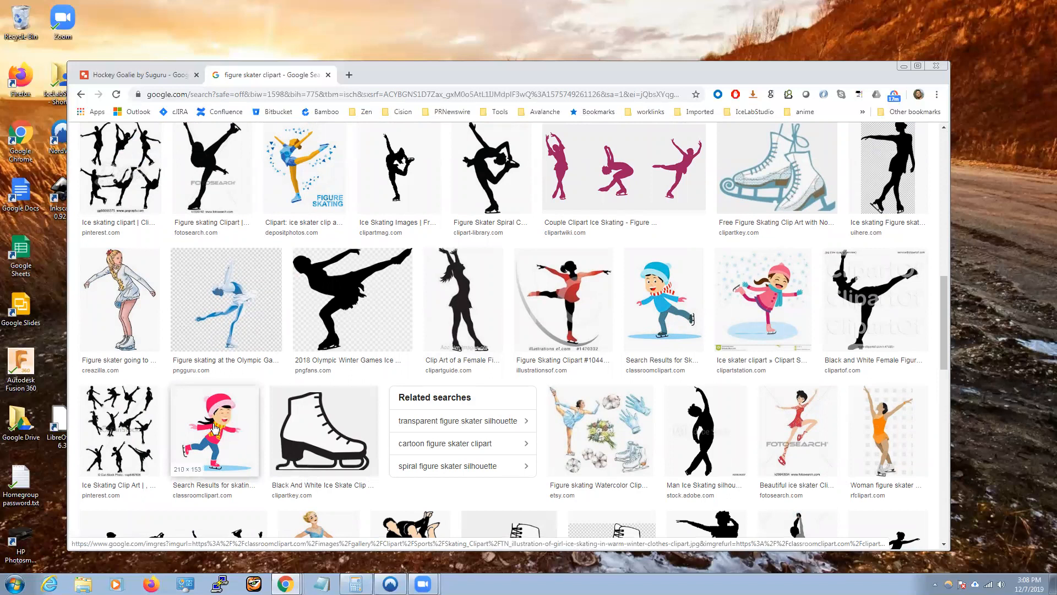
pyautogui.scroll(4, 435, 398)
pyautogui.scroll(10, 435, 398)
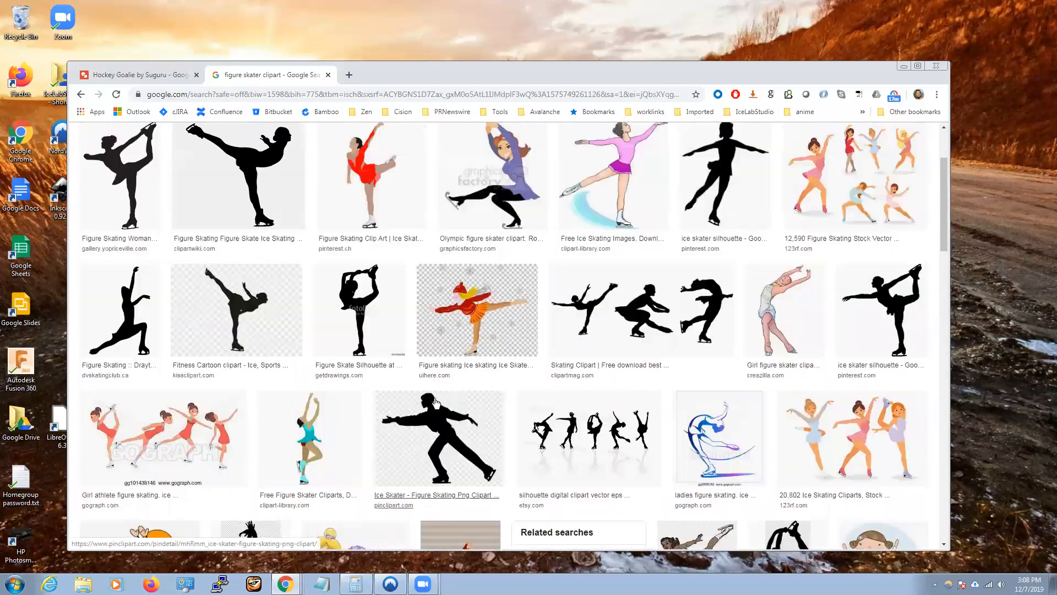
# Step: Change the image search to "small figure skater clipart"
pyautogui.click(266, 146)
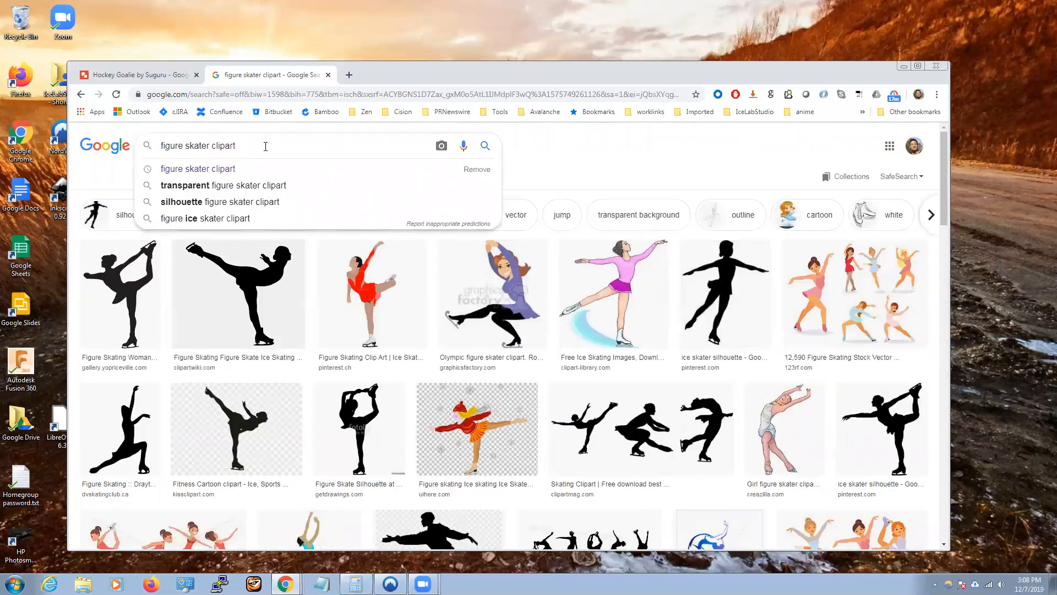
pyautogui.write('small')
pyautogui.press('Return')
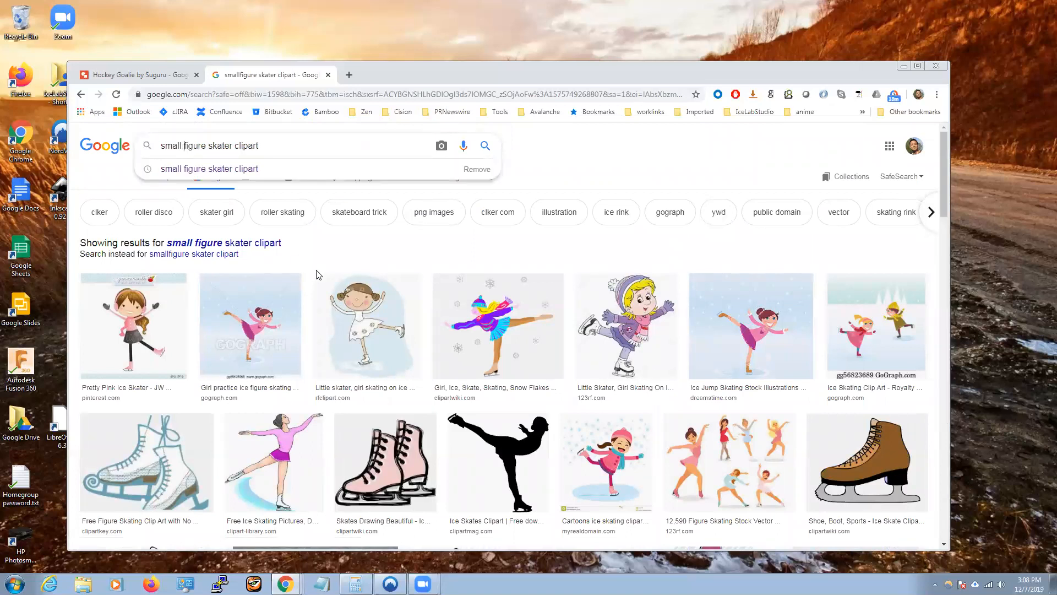
pyautogui.press('Return')
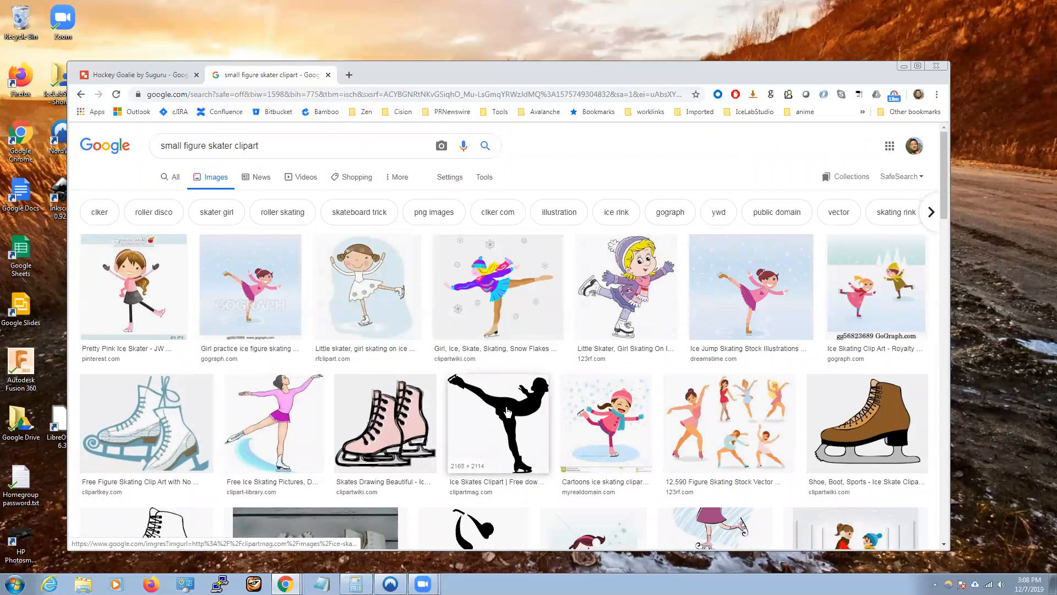
# Step: Find the black-and-white line drawing of the happy little girl in ear muffs ice skating and open its preview
pyautogui.scroll(-1, 508, 412)
pyautogui.scroll(-3, 508, 412)
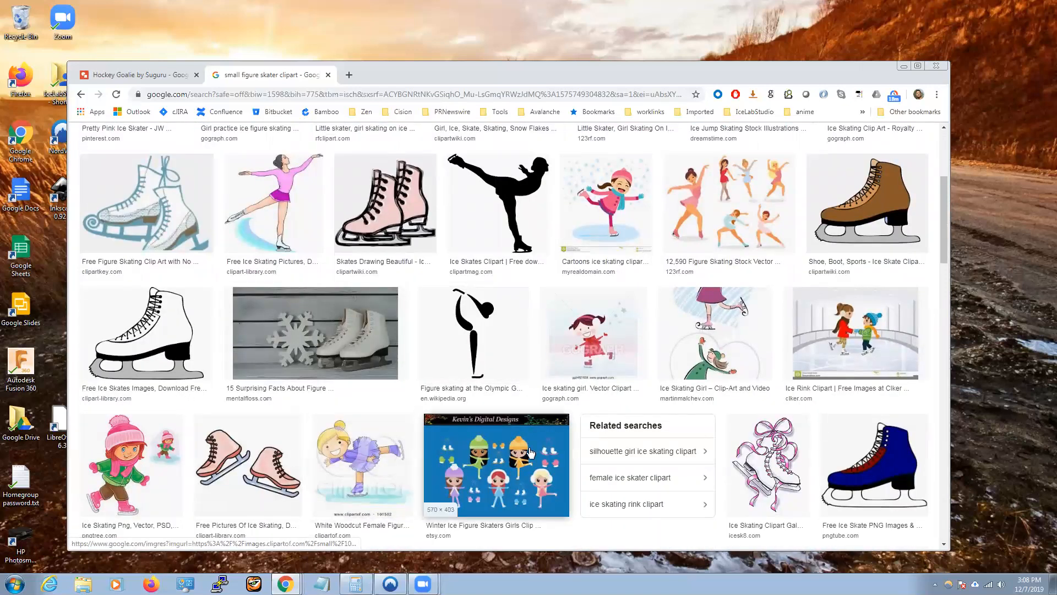
pyautogui.scroll(-3, 540, 448)
pyautogui.scroll(-5, 540, 449)
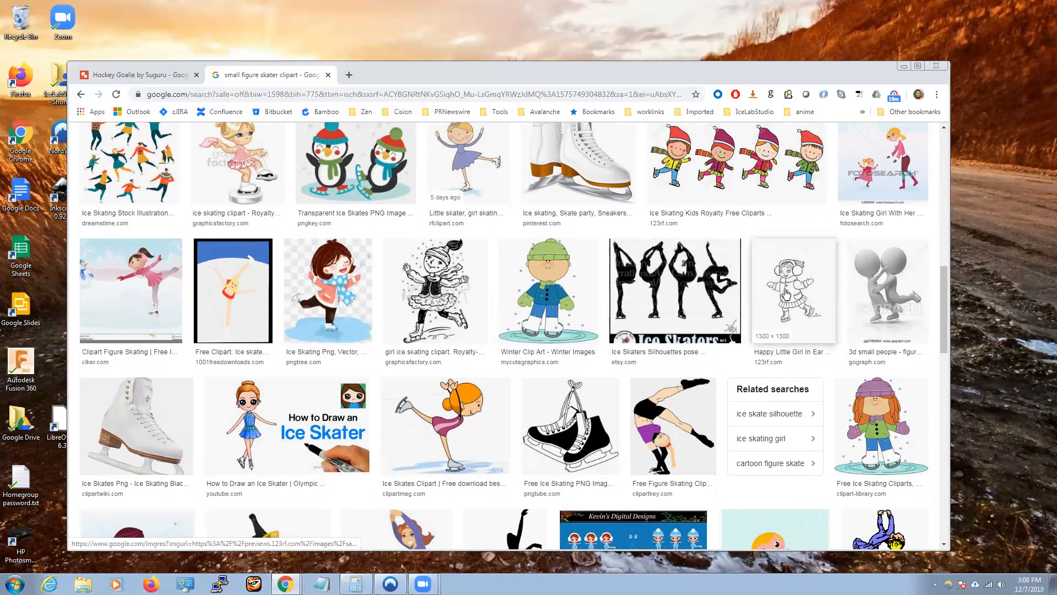
pyautogui.click(786, 333)
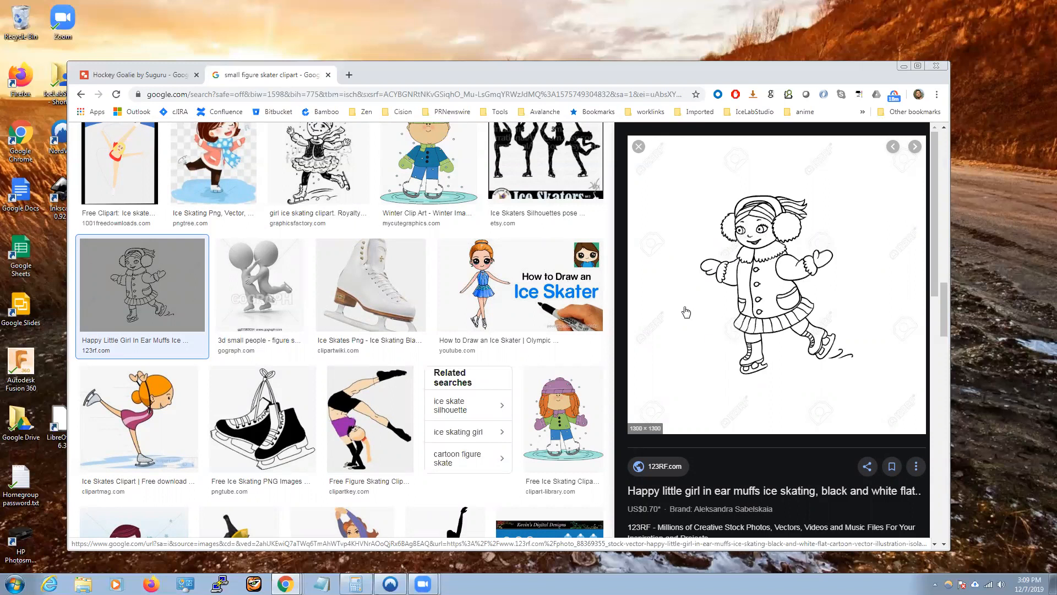
# Step: Save the previewed skater image to the Pictures library as a JPEG named happy-little-girl-in-ear-muffs-ice-skating
pyautogui.rightClick(753, 315)
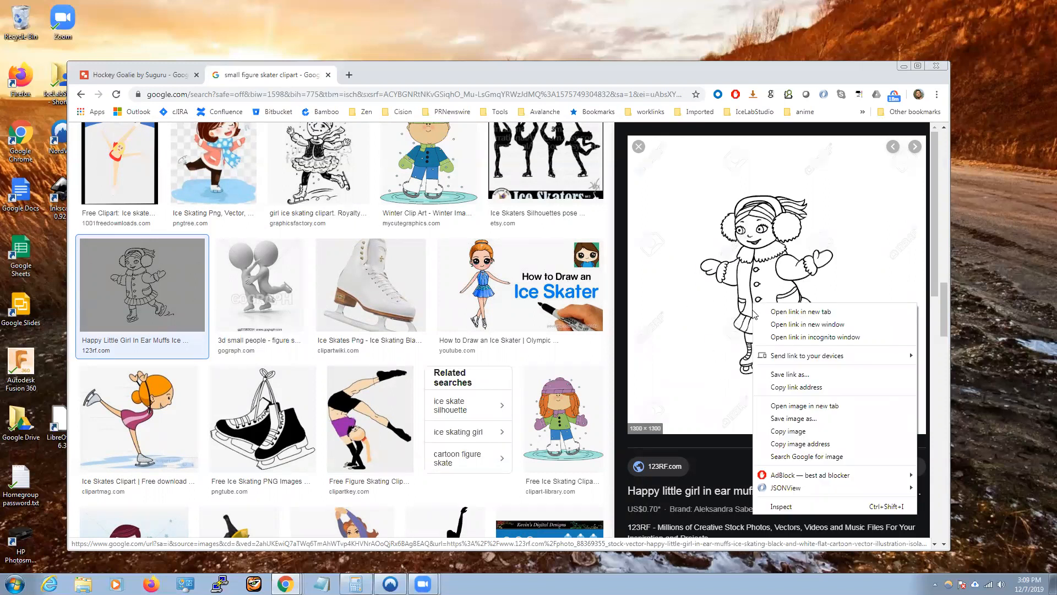
pyautogui.click(799, 420)
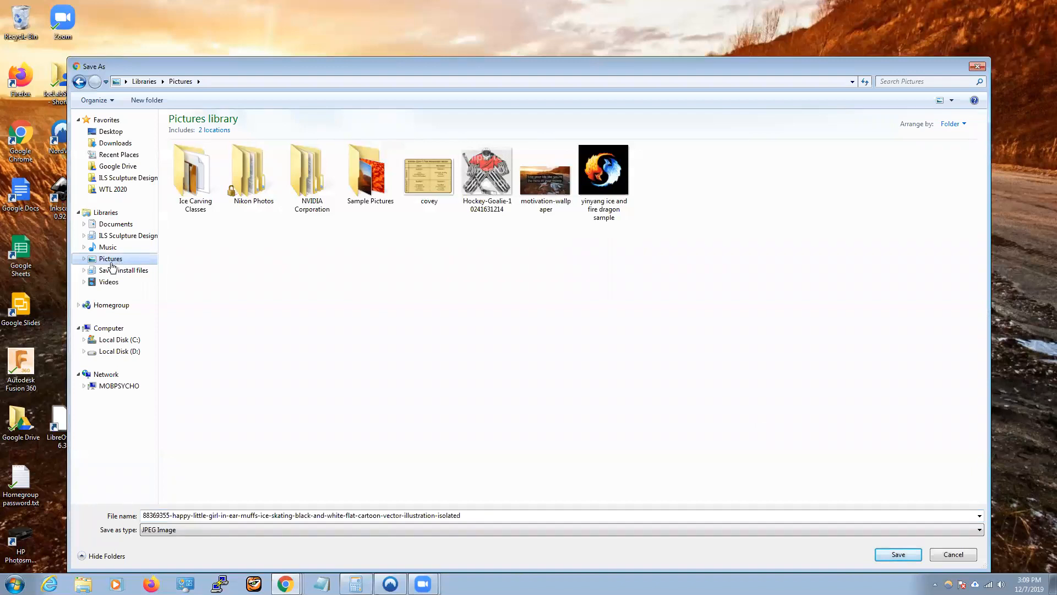
pyautogui.doubleClick(477, 518)
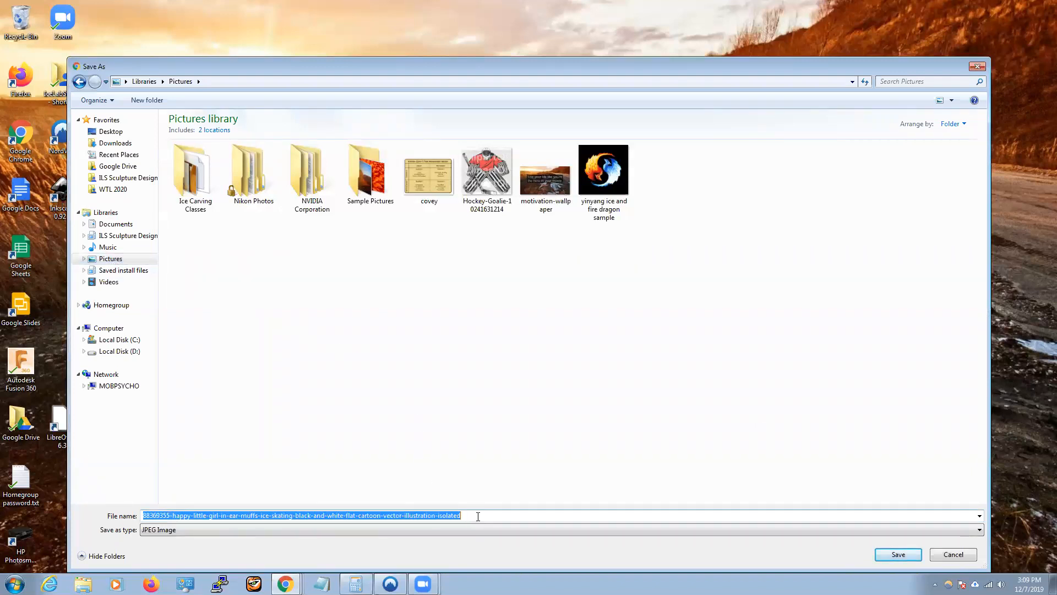
pyautogui.click(184, 516)
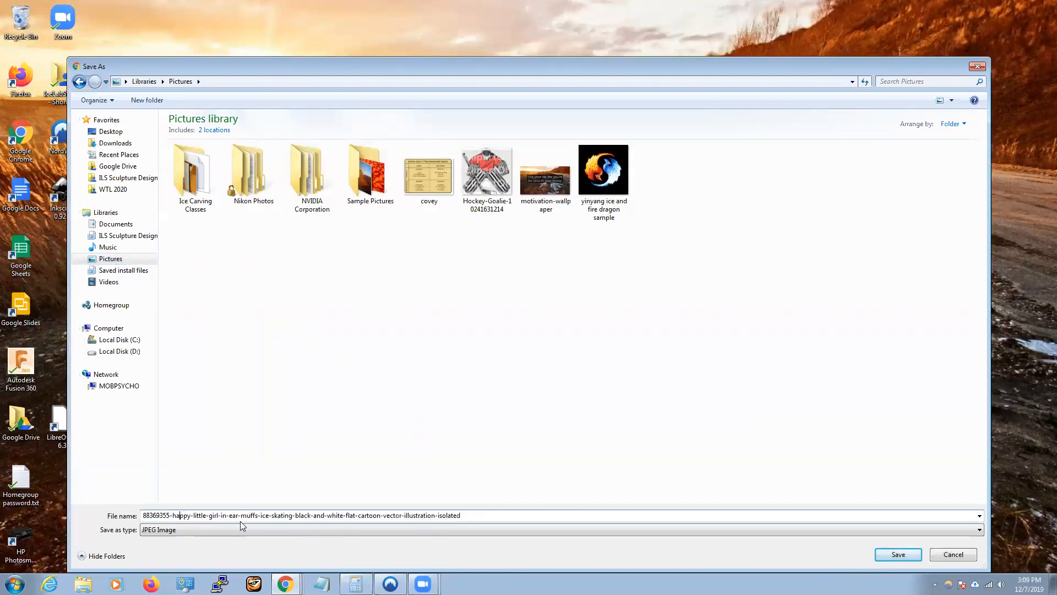
pyautogui.hotkey('shift', 'Home')
pyautogui.press('BackSpace')
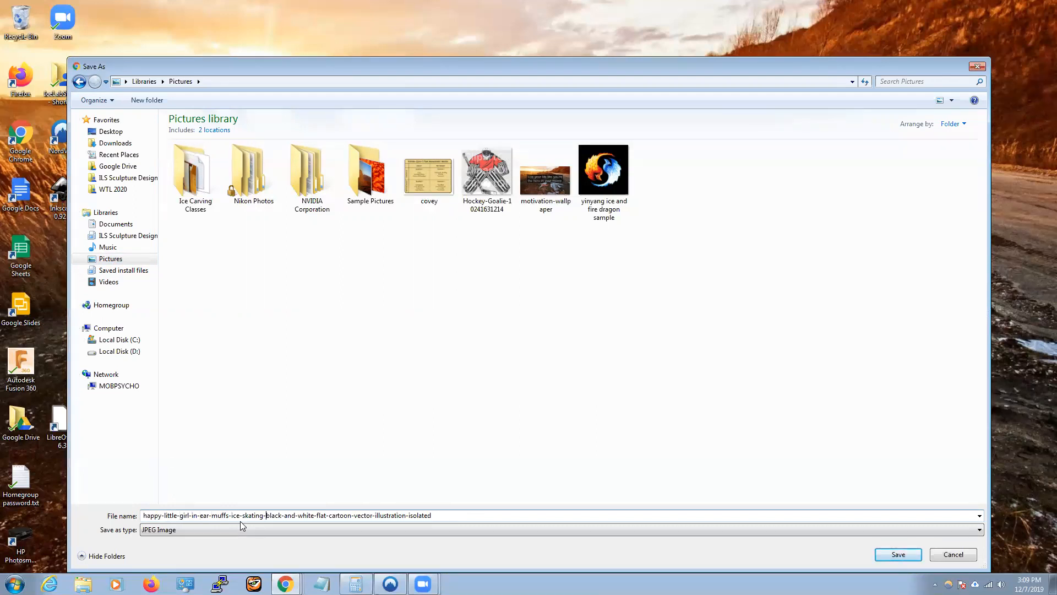
pyautogui.hotkey('shift', 'End')
pyautogui.press('BackSpace')
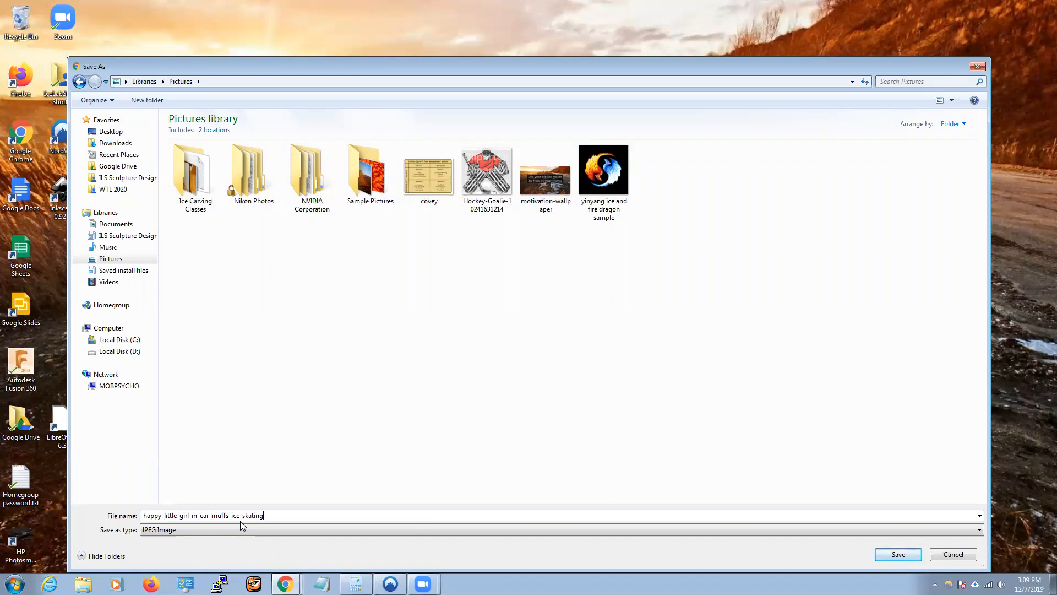
pyautogui.click(899, 554)
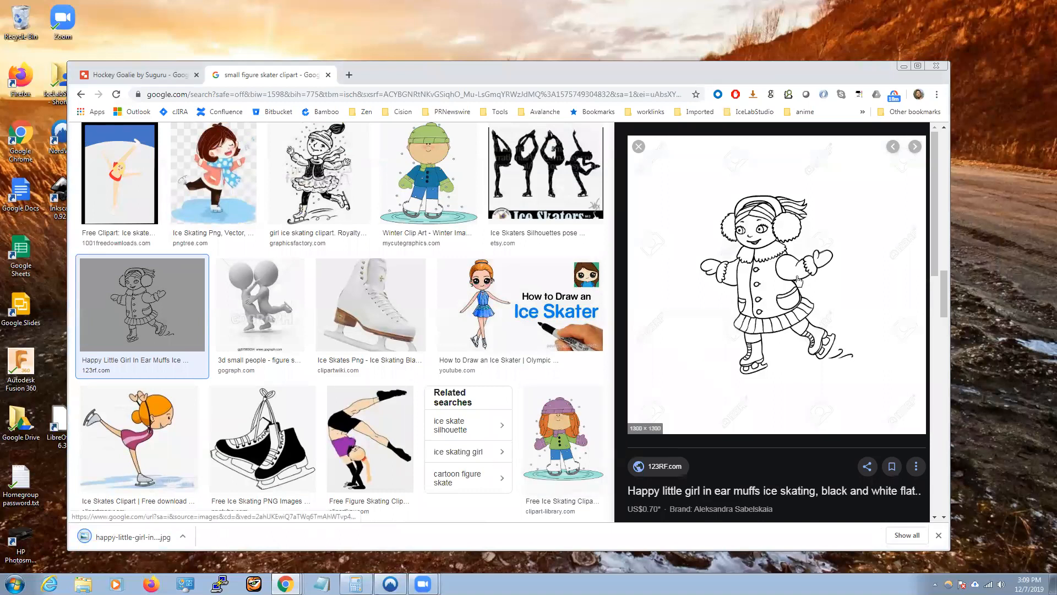
# Step: Open Google Drive (drive.google.com) in a new browser tab
pyautogui.click(349, 74)
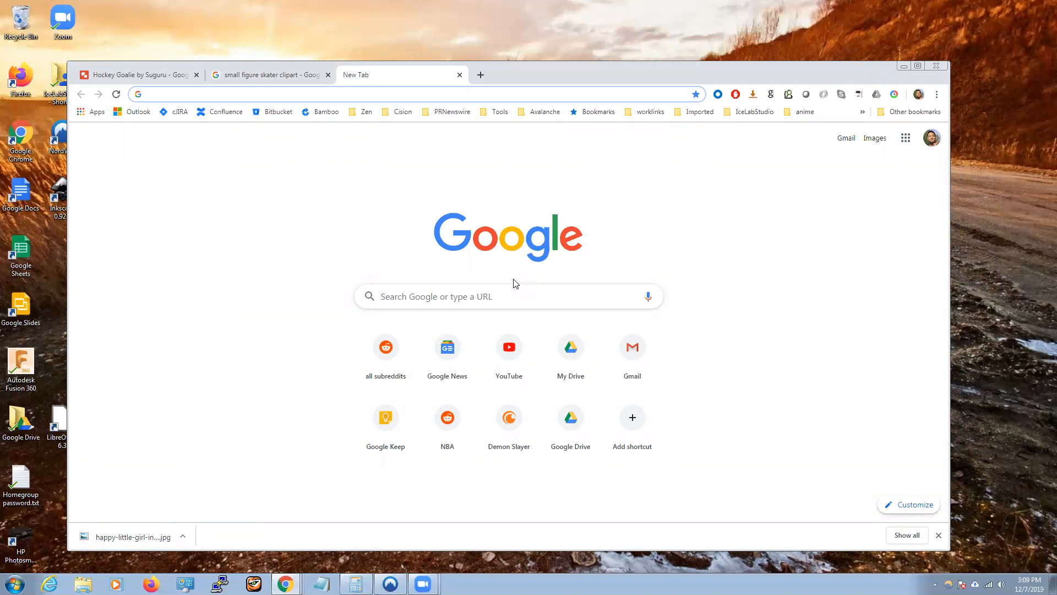
pyautogui.write('drive.')
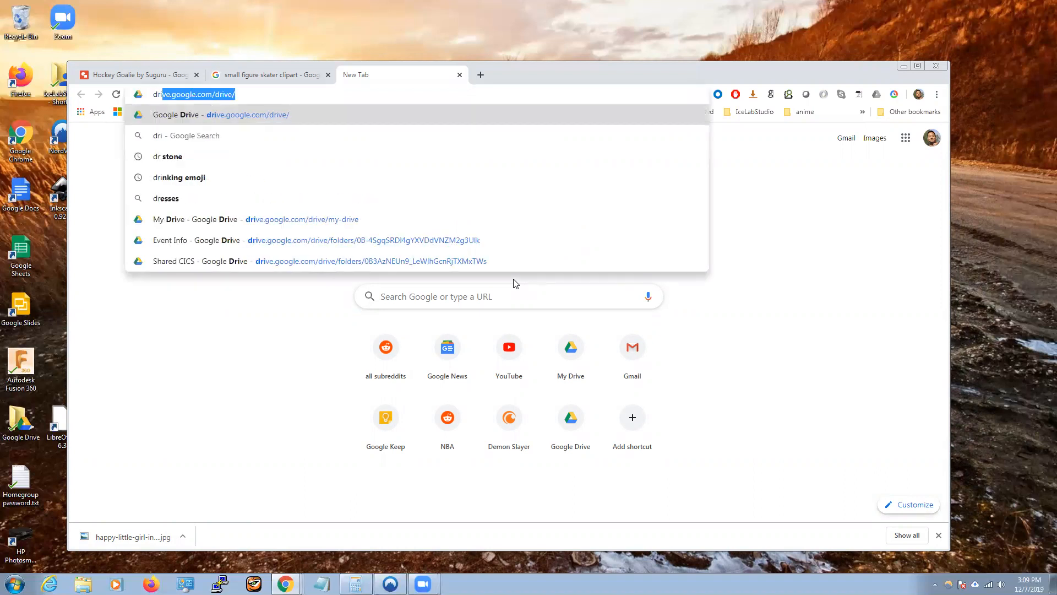
pyautogui.write('google.com')
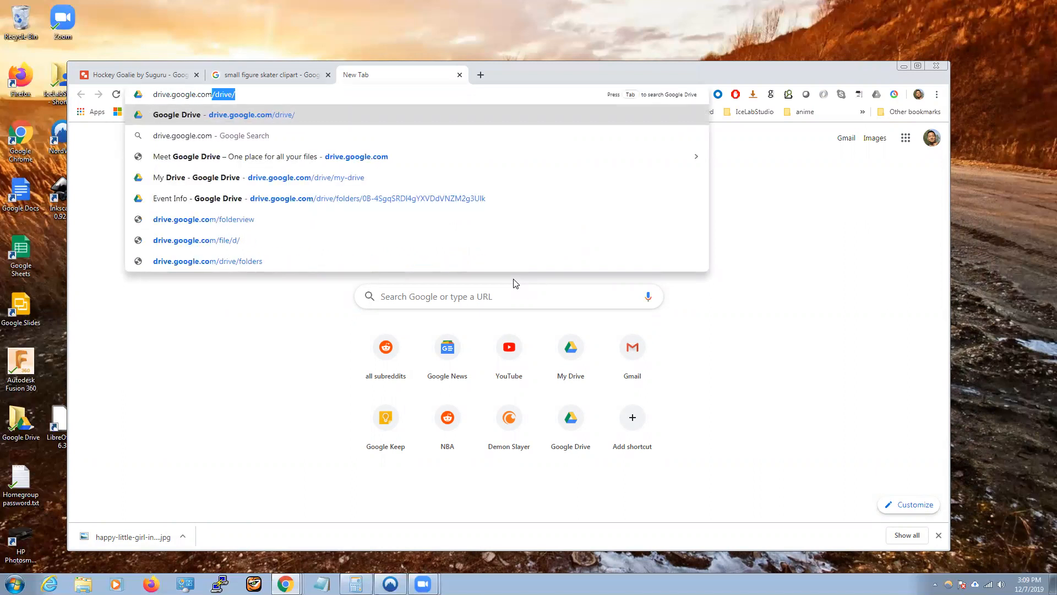
pyautogui.press('Return')
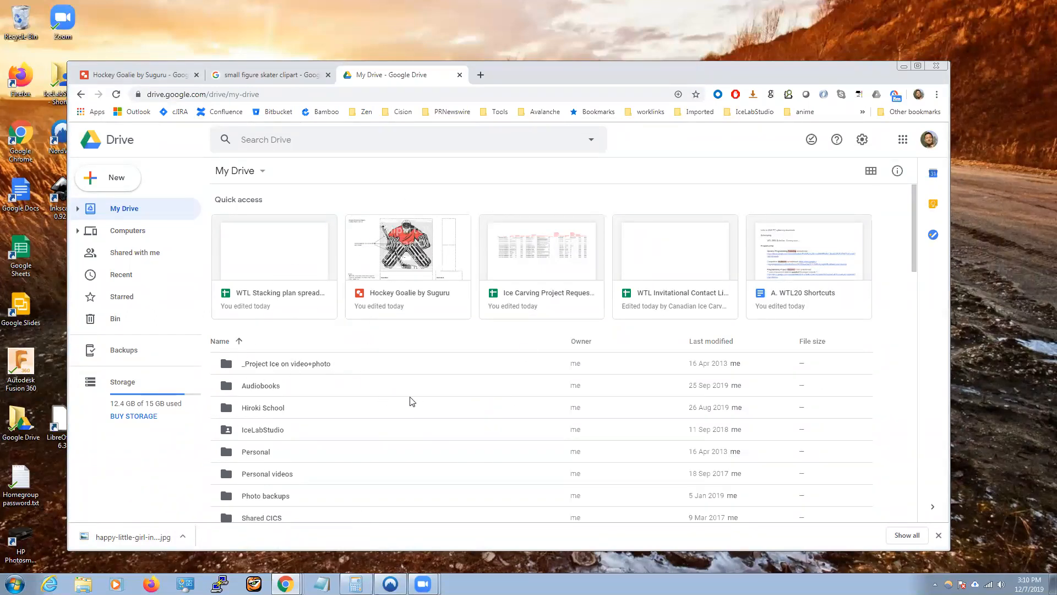
# Step: Find the Personal folder in My Drive and open it
pyautogui.scroll(-3, 634, 382)
pyautogui.scroll(3, 637, 384)
pyautogui.scroll(-3, 635, 383)
pyautogui.scroll(3, 485, 392)
pyautogui.scroll(-3, 281, 407)
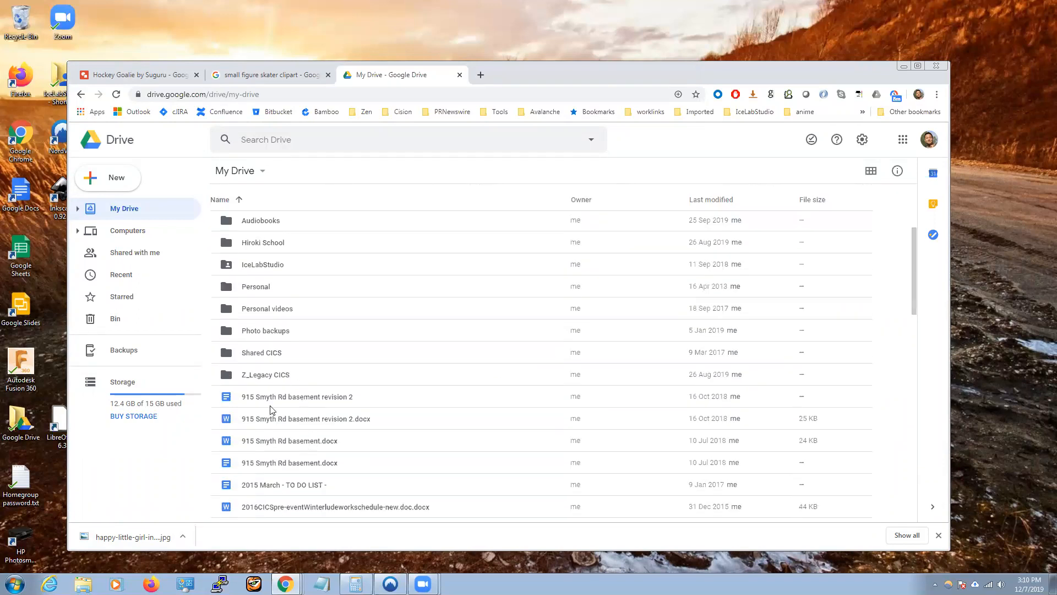
pyautogui.doubleClick(259, 286)
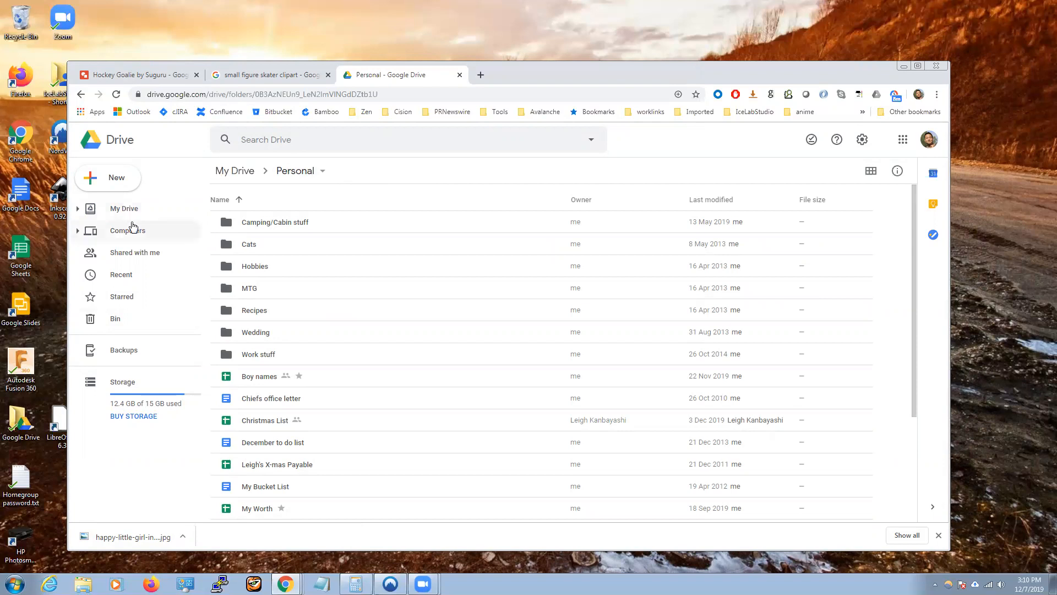
# Step: Create a new Google Drawings file in the Personal folder
pyautogui.click(113, 182)
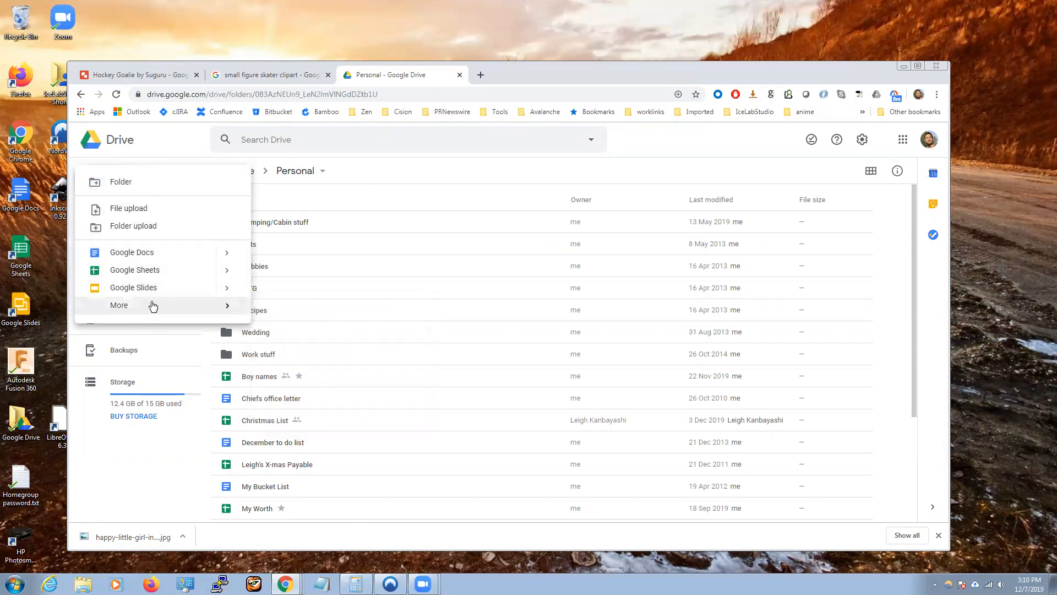
pyautogui.moveTo(149, 307)
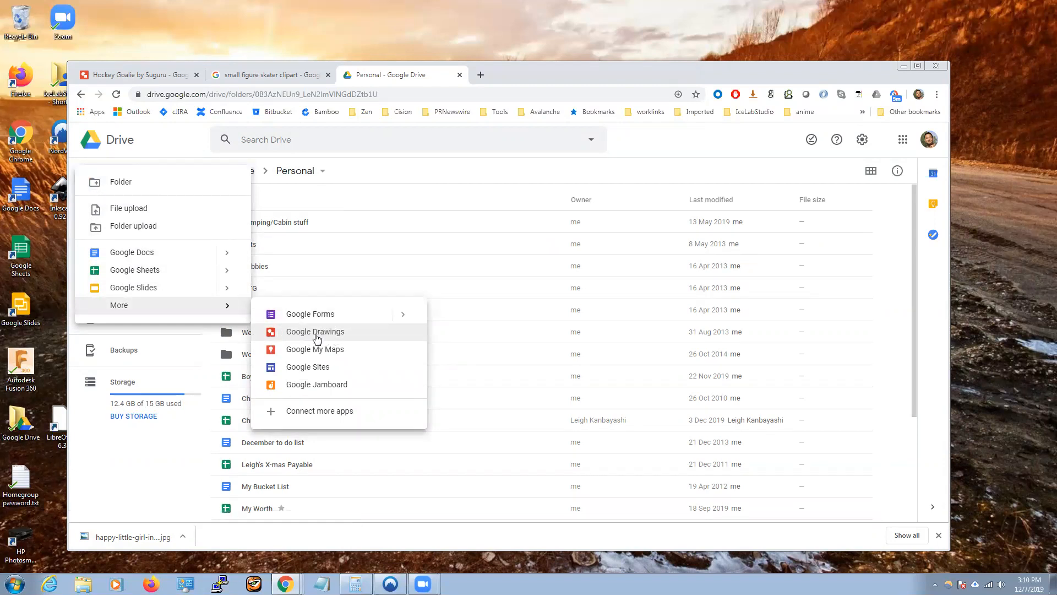
pyautogui.click(147, 485)
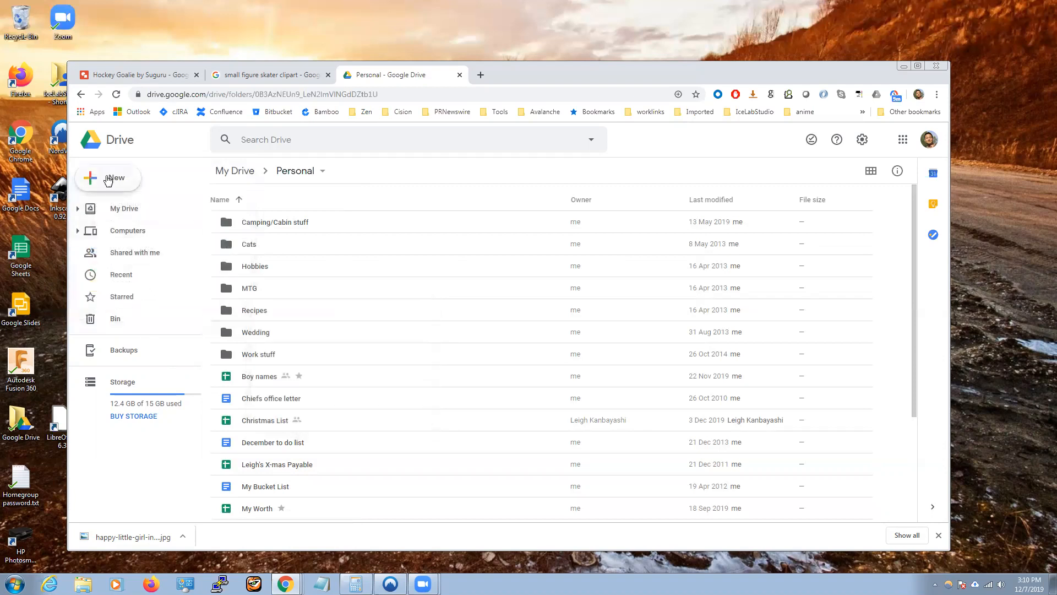
pyautogui.click(110, 185)
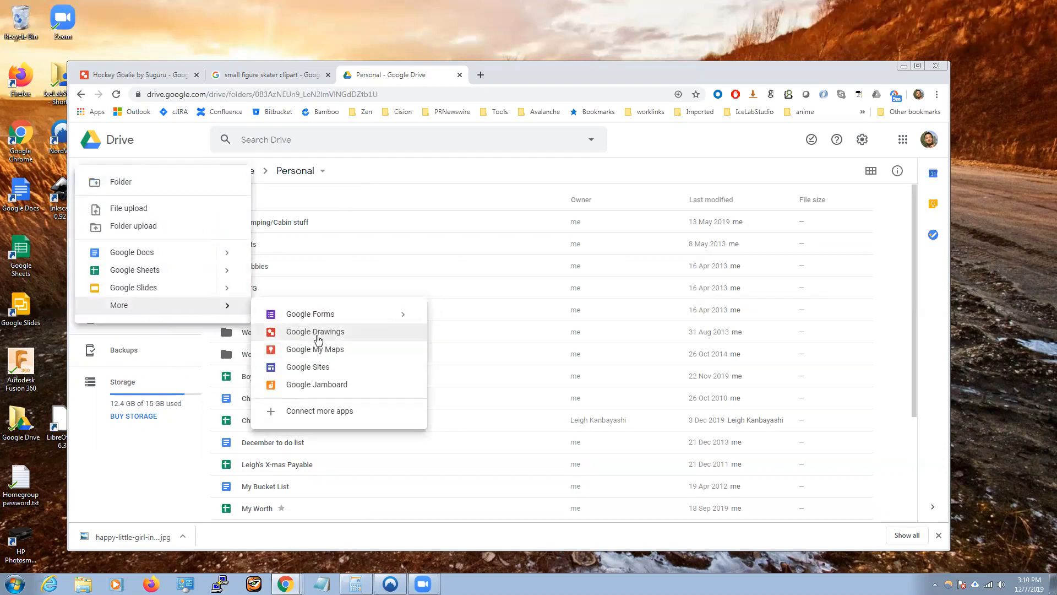
pyautogui.click(317, 333)
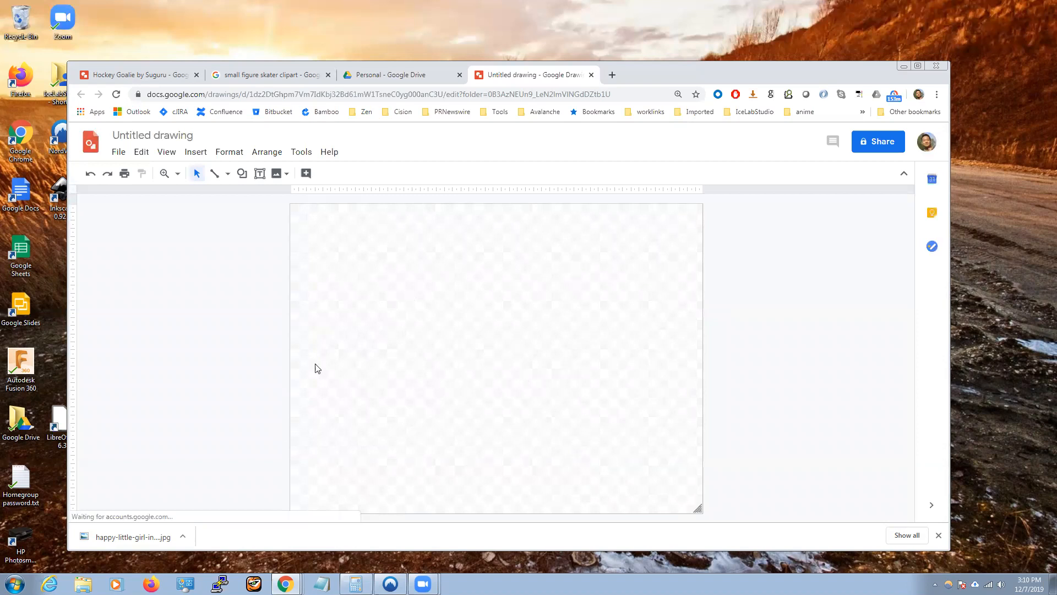
# Step: Rename the untitled drawing as "Figure Skater by" followed by the author's first name
pyautogui.click(164, 136)
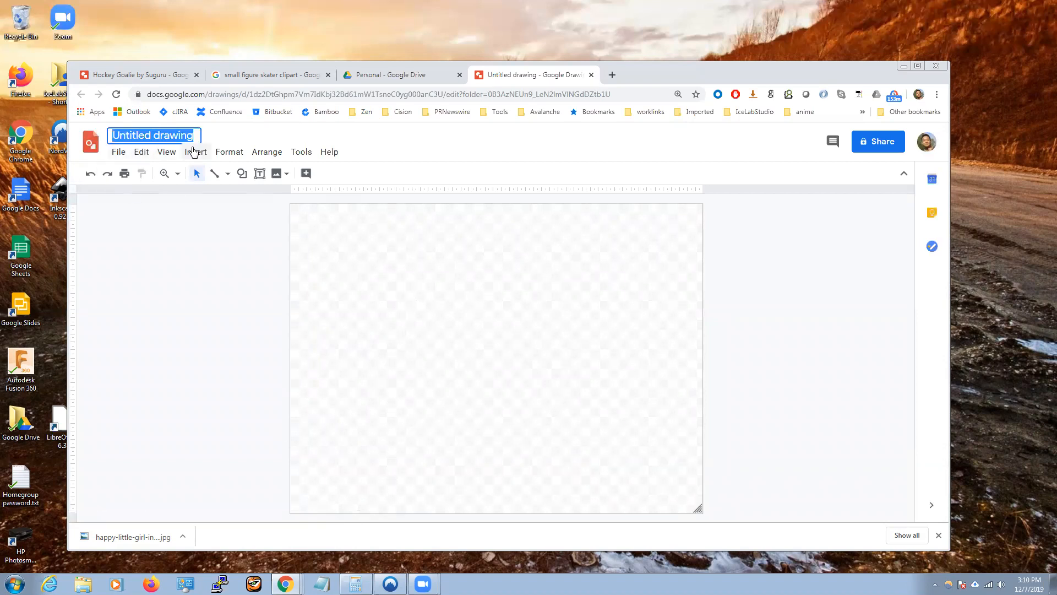
pyautogui.write('Figure')
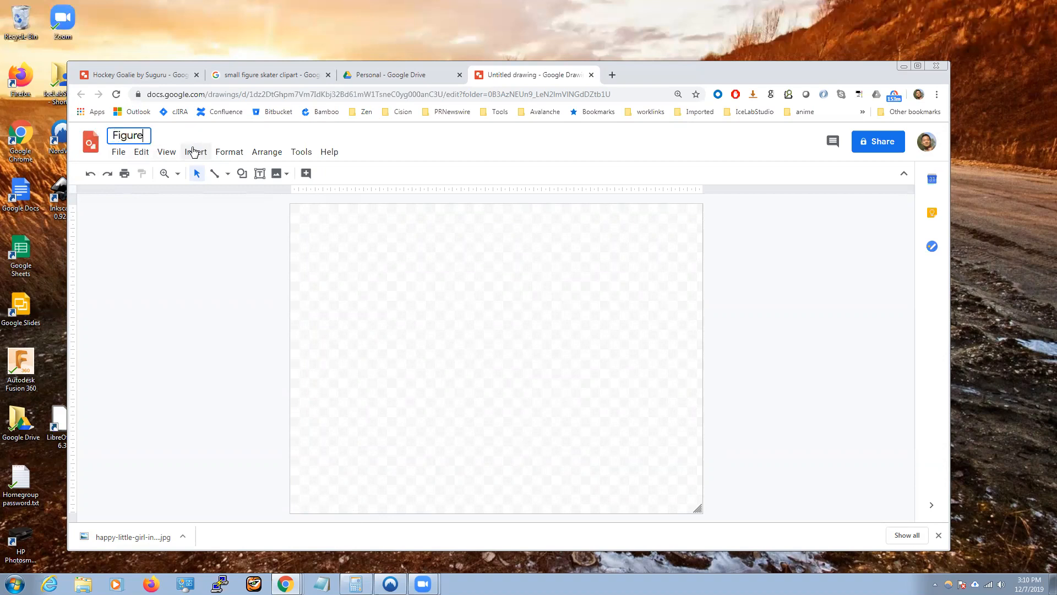
pyautogui.write(' Skater by Suguru')
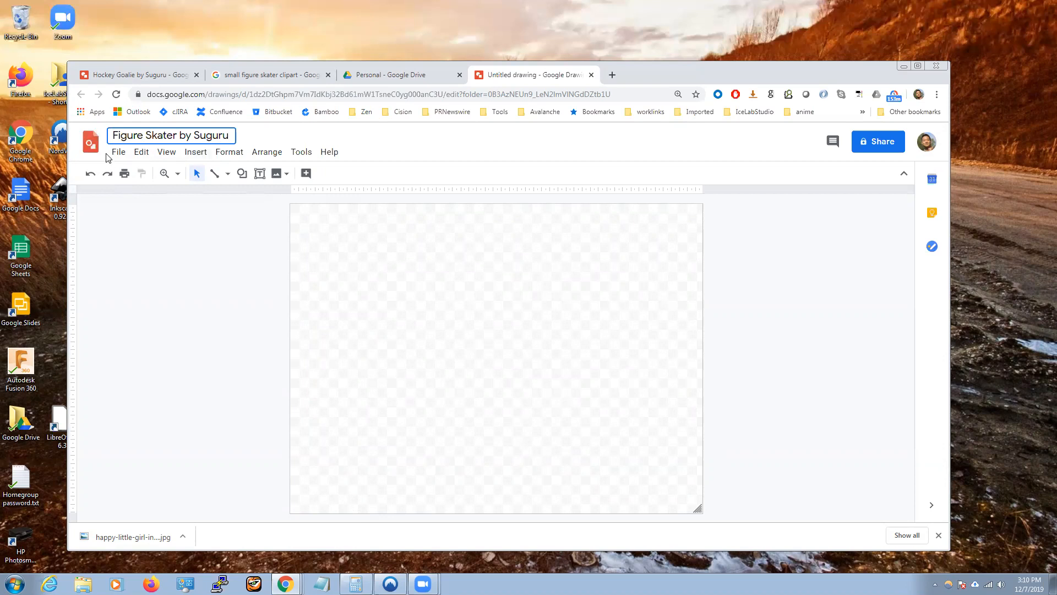
pyautogui.click(187, 193)
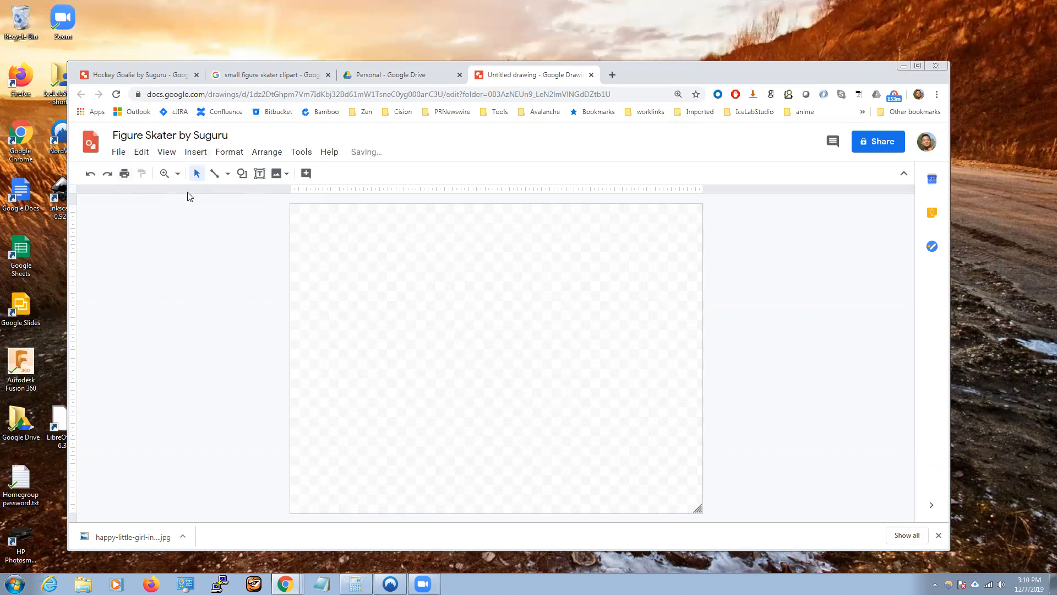
# Step: Set the drawing's page to a custom size of 45 x 30 centimetres
pyautogui.click(118, 153)
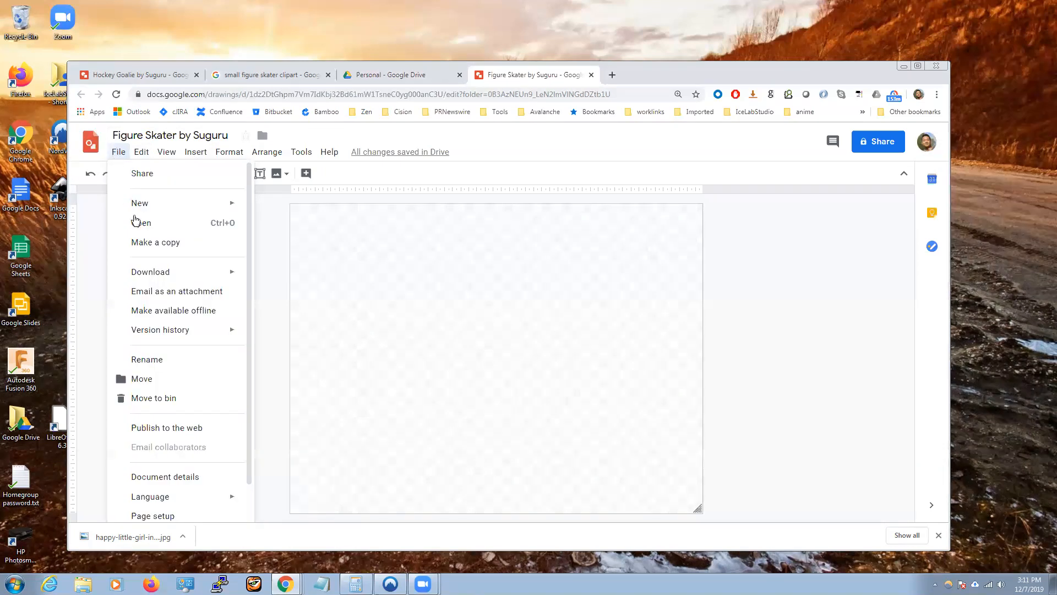
pyautogui.click(172, 515)
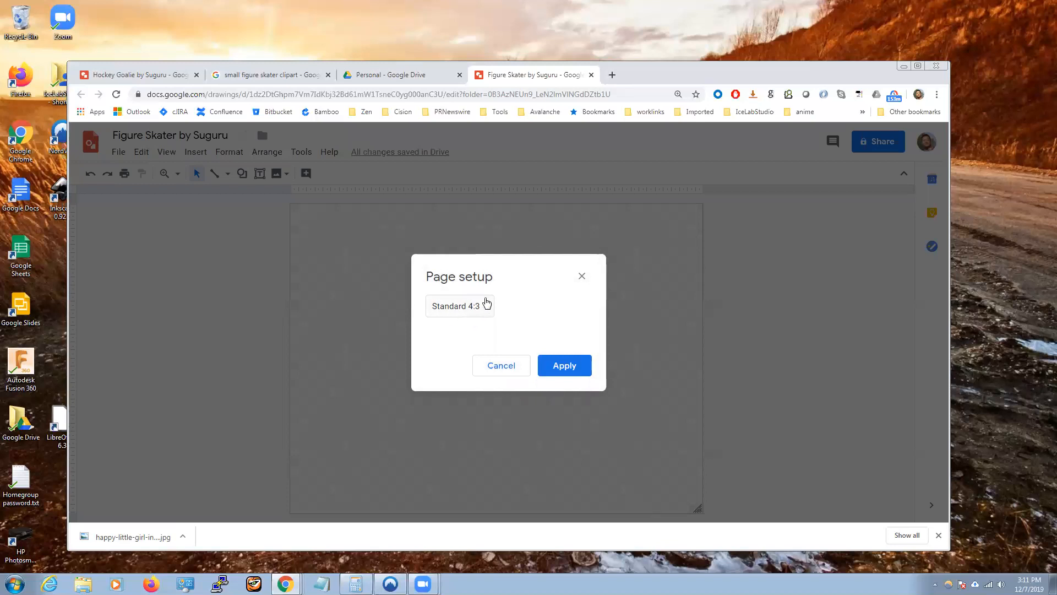
pyautogui.click(492, 312)
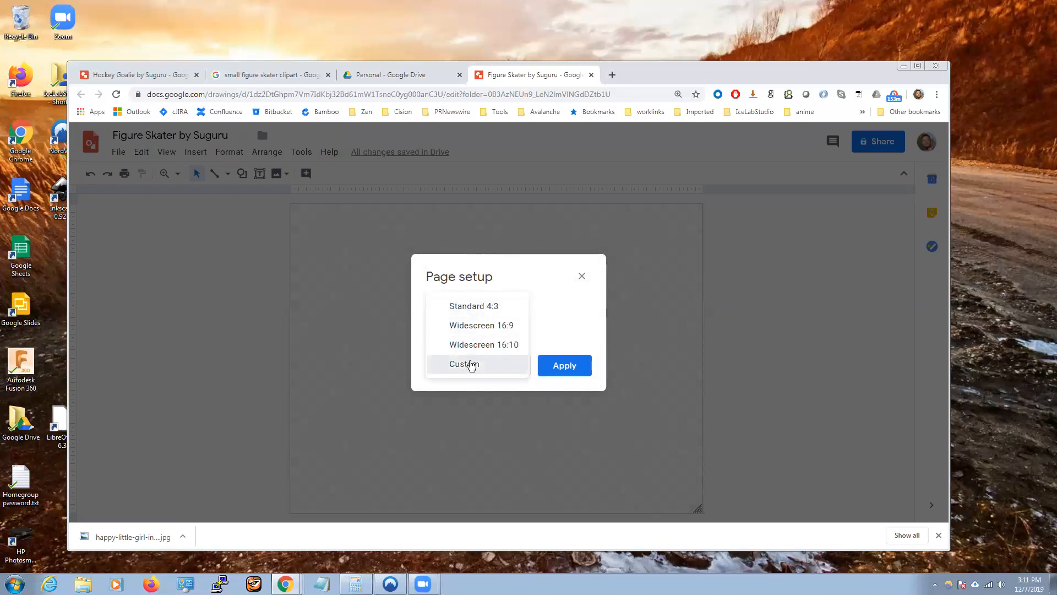
pyautogui.click(469, 365)
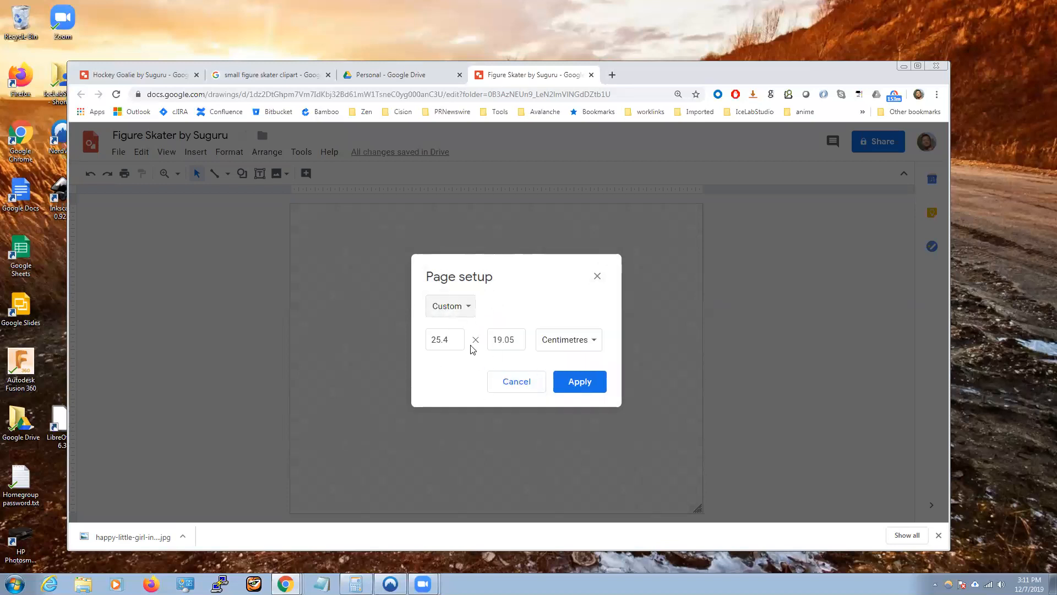
pyautogui.moveTo(452, 339); pyautogui.dragTo(422, 349)
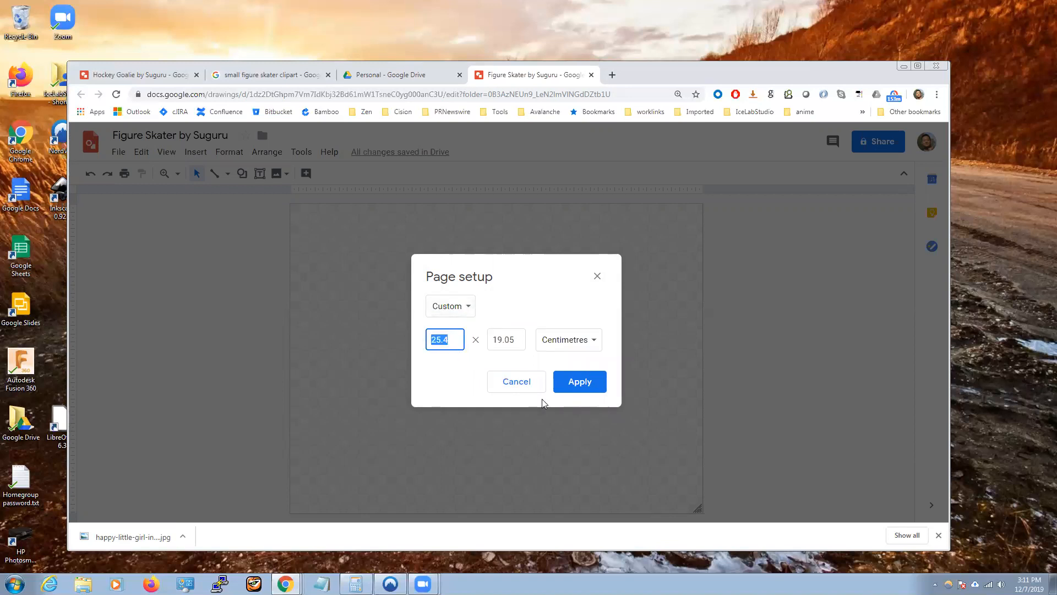
pyautogui.write('45')
pyautogui.press('Tab')
pyautogui.write('30')
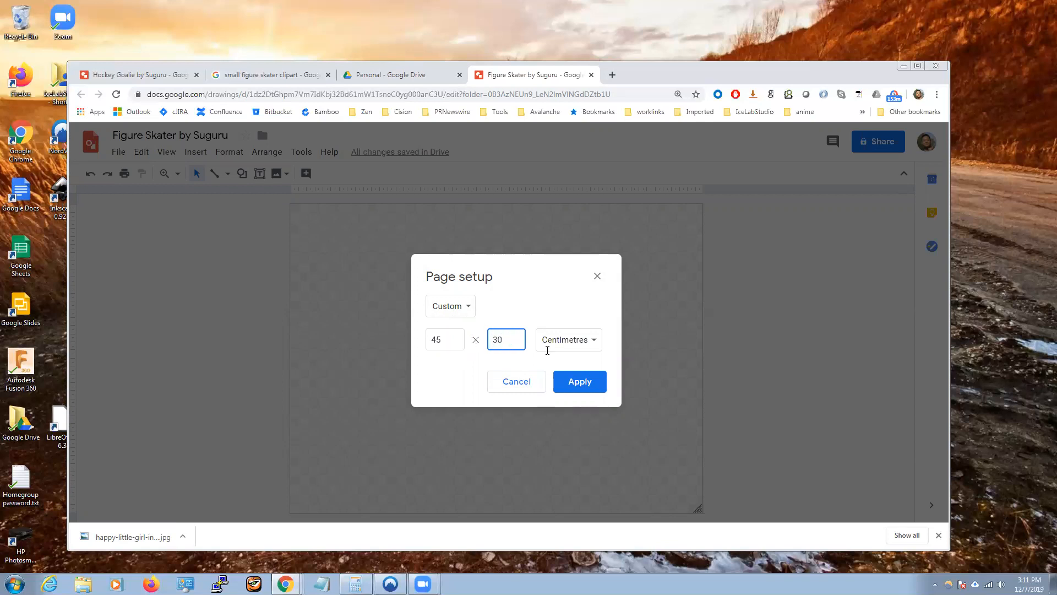
pyautogui.click(571, 387)
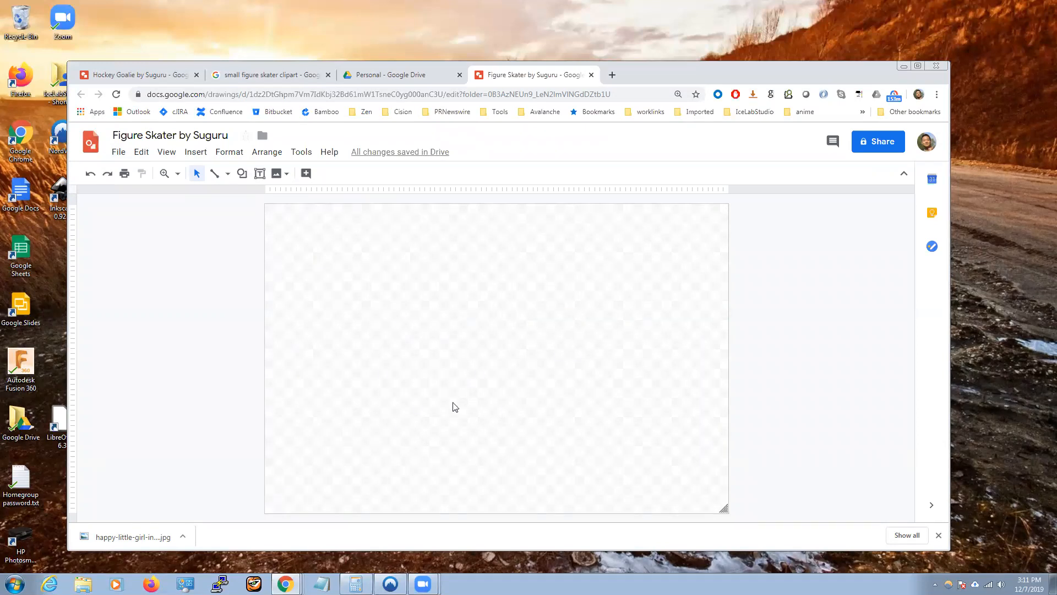
# Step: Draw a rectangle about 22 cm wide and 5 cm high in the lower middle of the page
pyautogui.click(243, 175)
pyautogui.moveTo(271, 200)
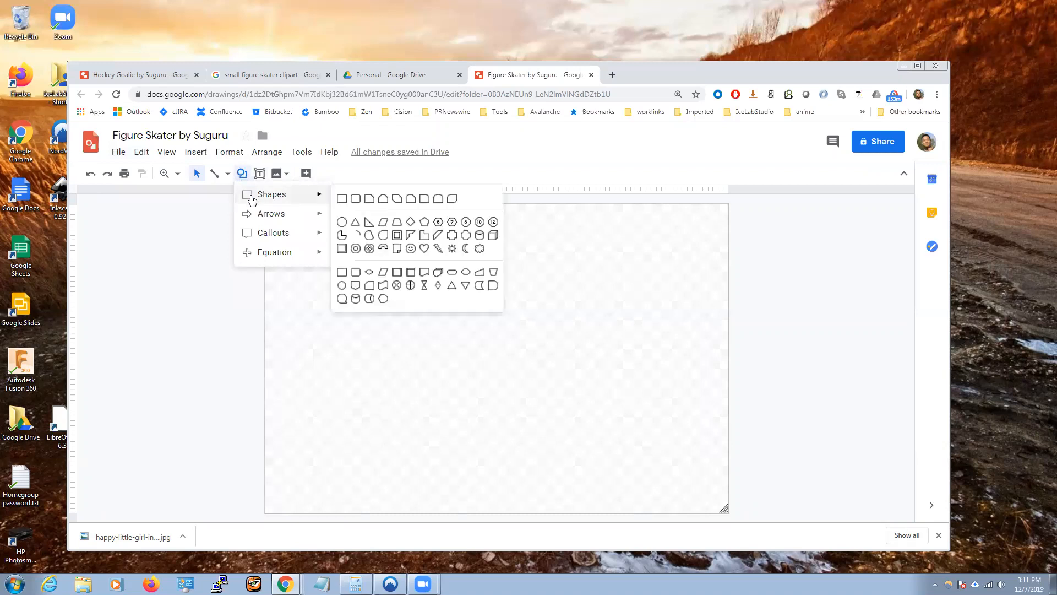
pyautogui.click(341, 198)
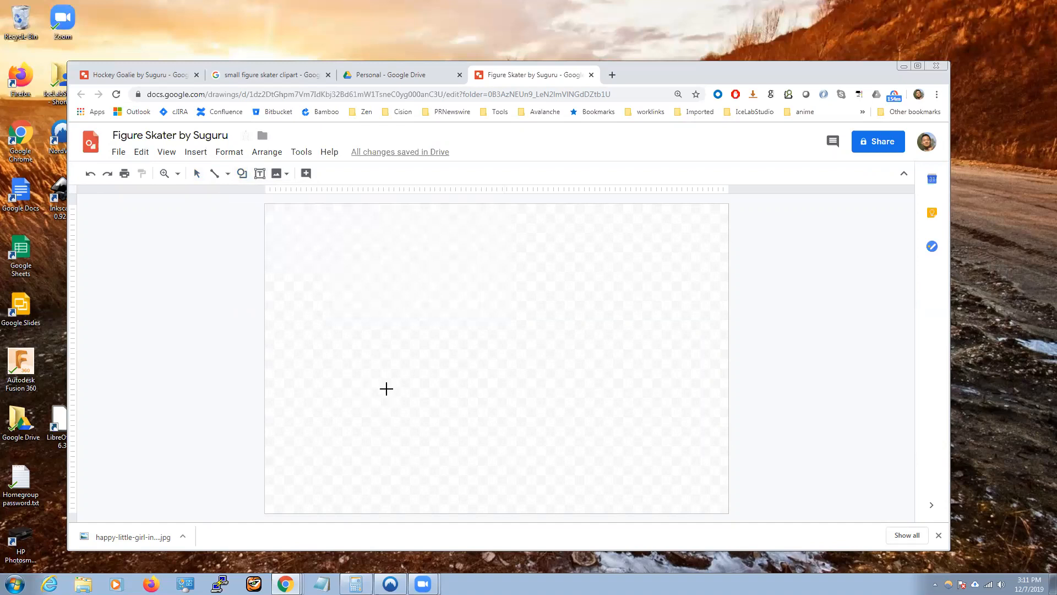
pyautogui.moveTo(500, 435)
pyautogui.mouseDown()
pyautogui.moveTo(604, 441)
pyautogui.moveTo(613, 451)
pyautogui.moveTo(625, 437)
pyautogui.moveTo(601, 434)
pyautogui.moveTo(610, 441)
pyautogui.mouseUp()
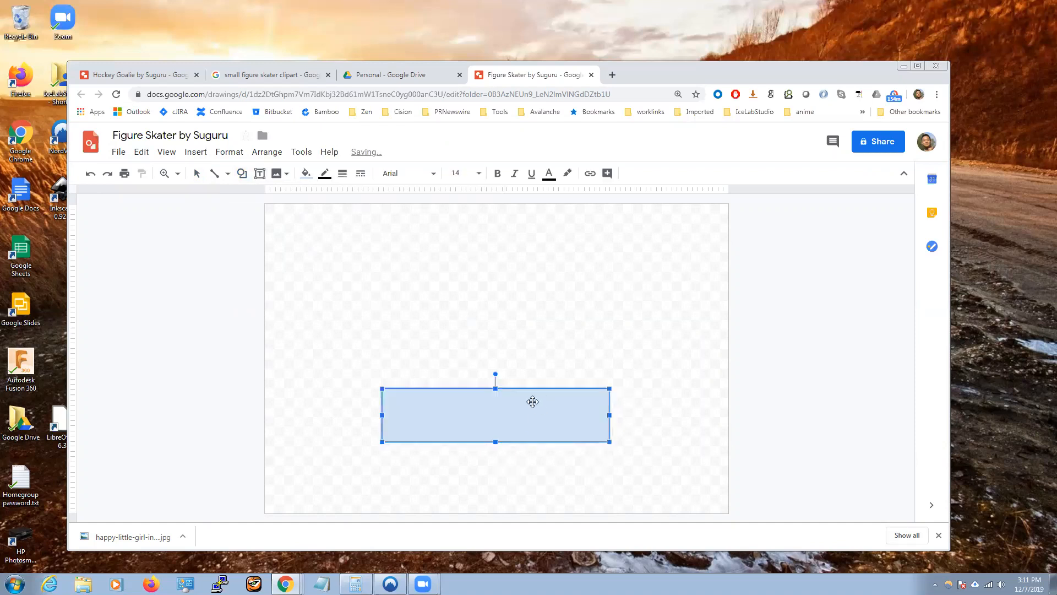
# Step: Set the rectangle's size to 20 cm wide and 5 cm high in its format options
pyautogui.rightClick(553, 407)
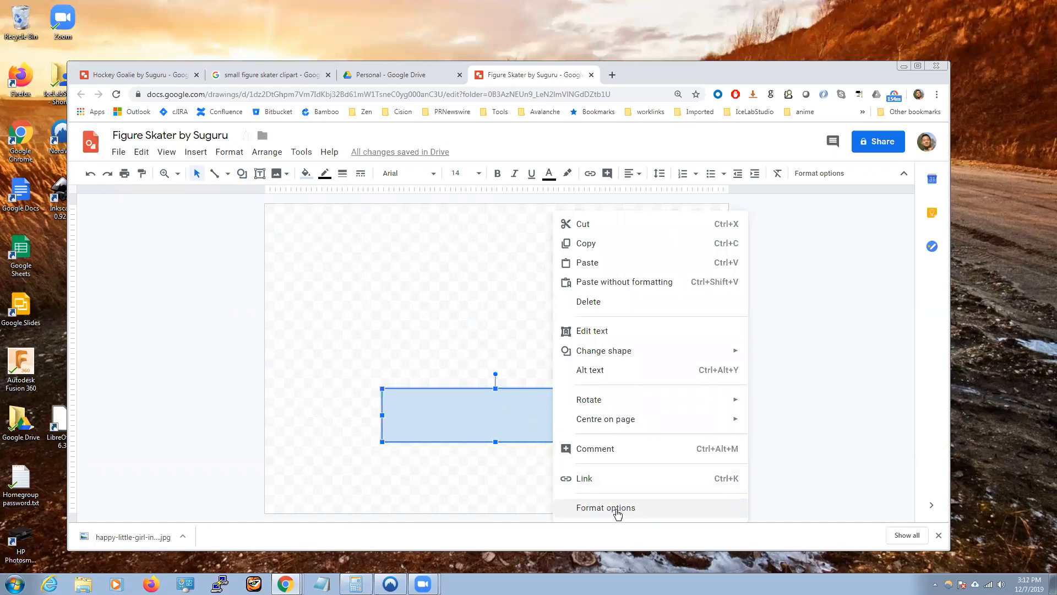
pyautogui.rightClick(483, 412)
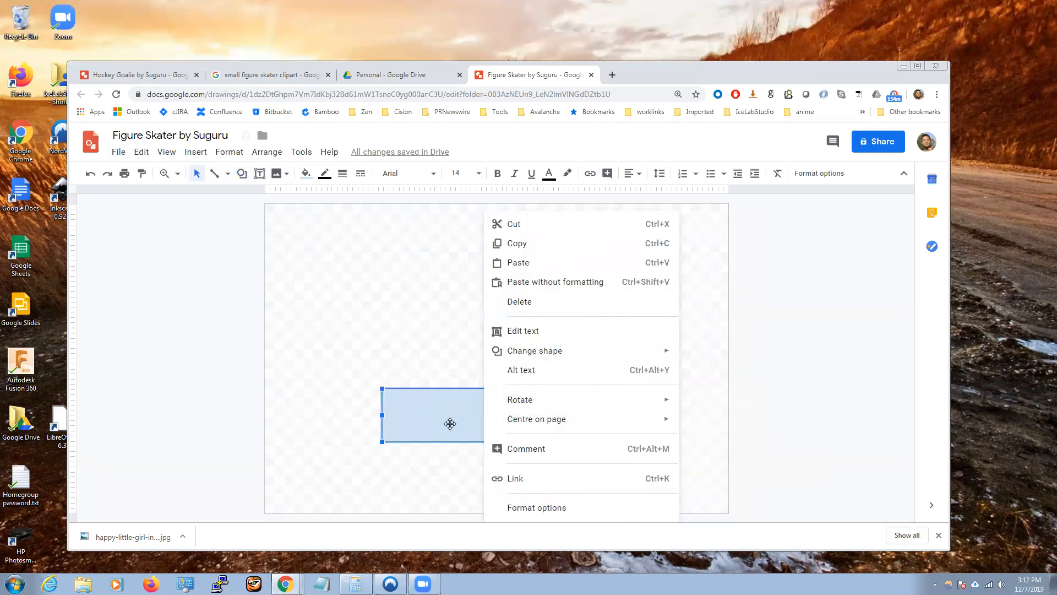
pyautogui.click(529, 513)
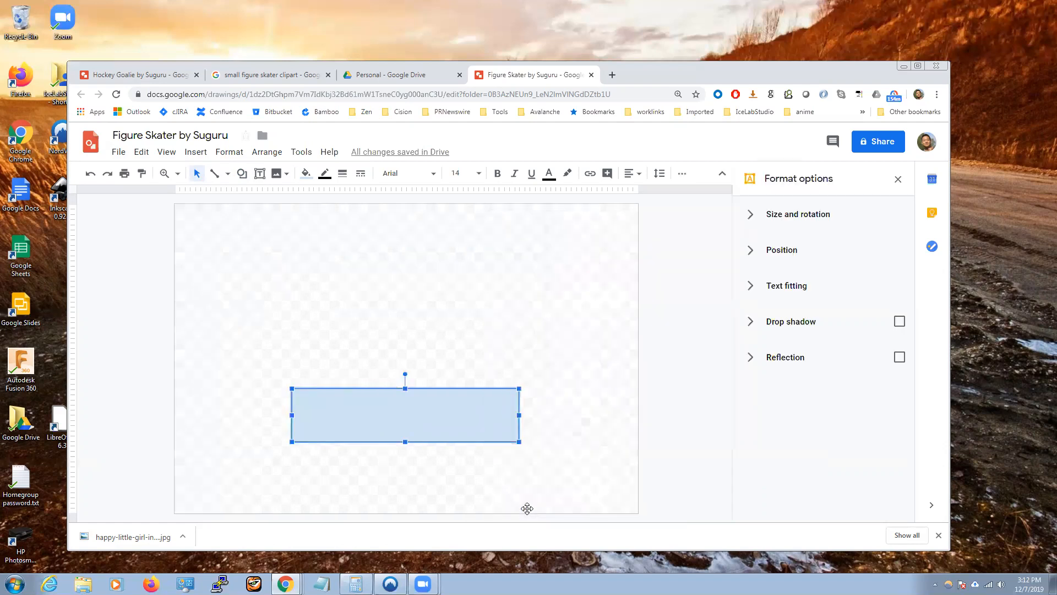
pyautogui.click(749, 214)
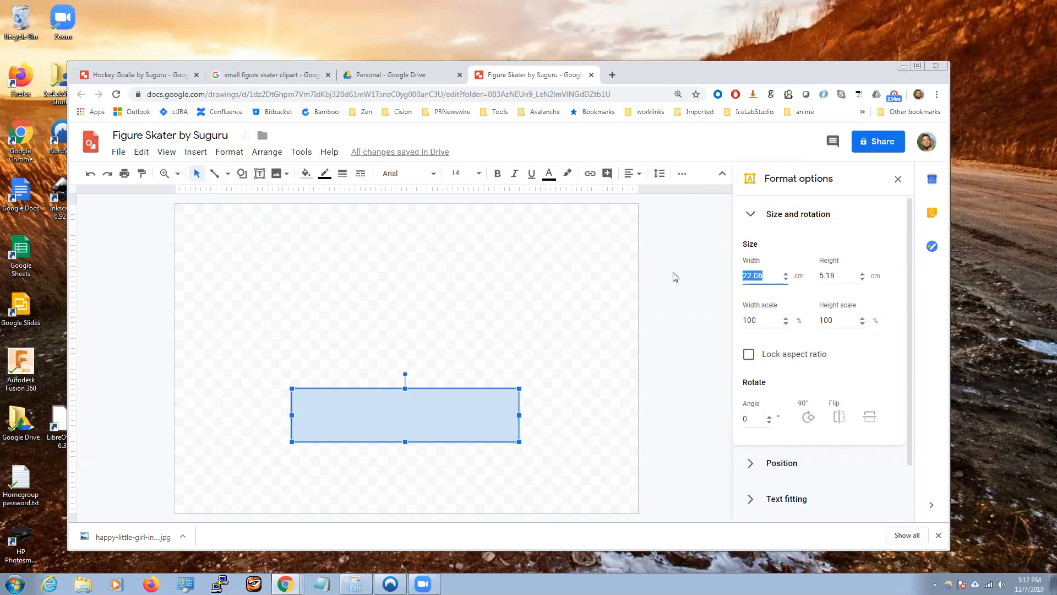
pyautogui.write('20')
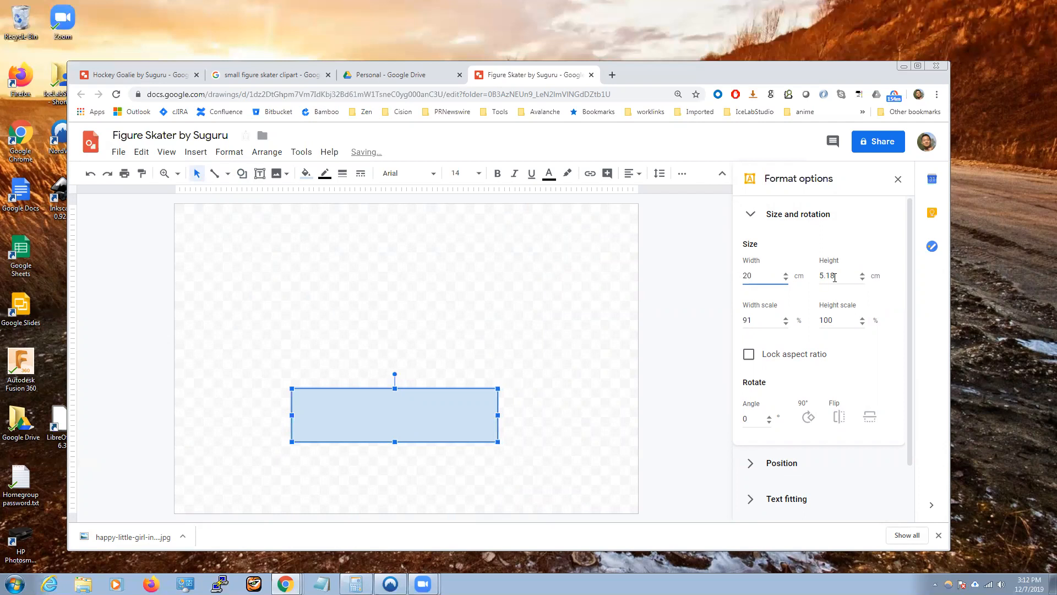
pyautogui.click(836, 275)
pyautogui.write('5')
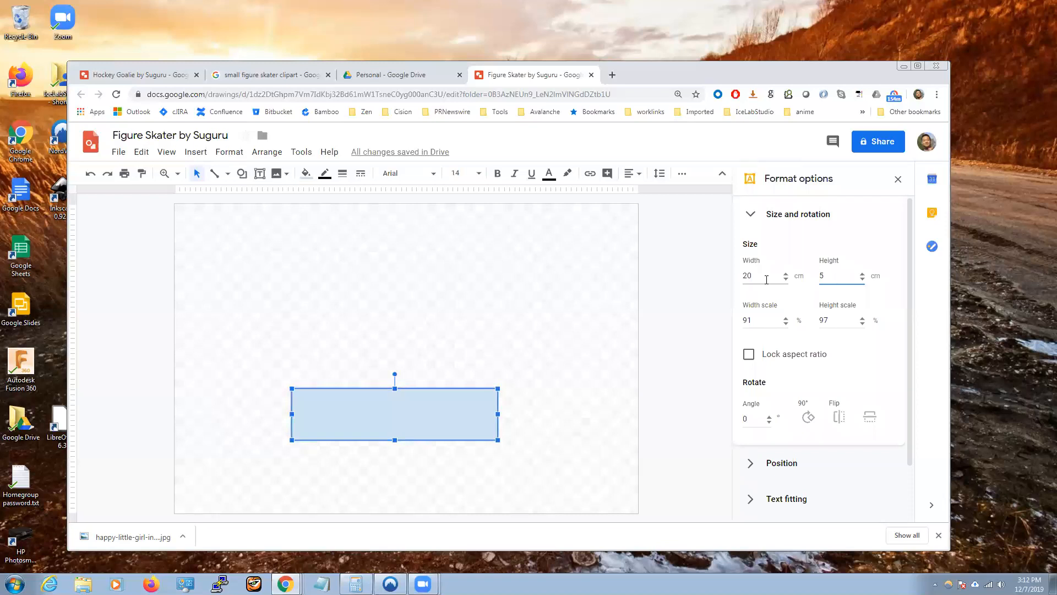
pyautogui.click(542, 417)
pyautogui.click(422, 419)
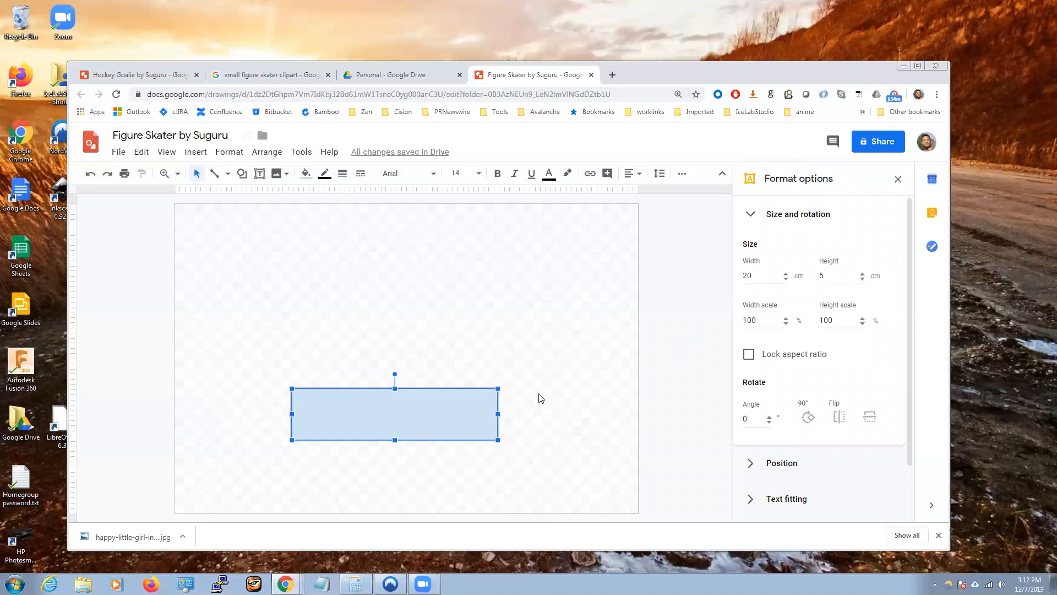
pyautogui.click(752, 216)
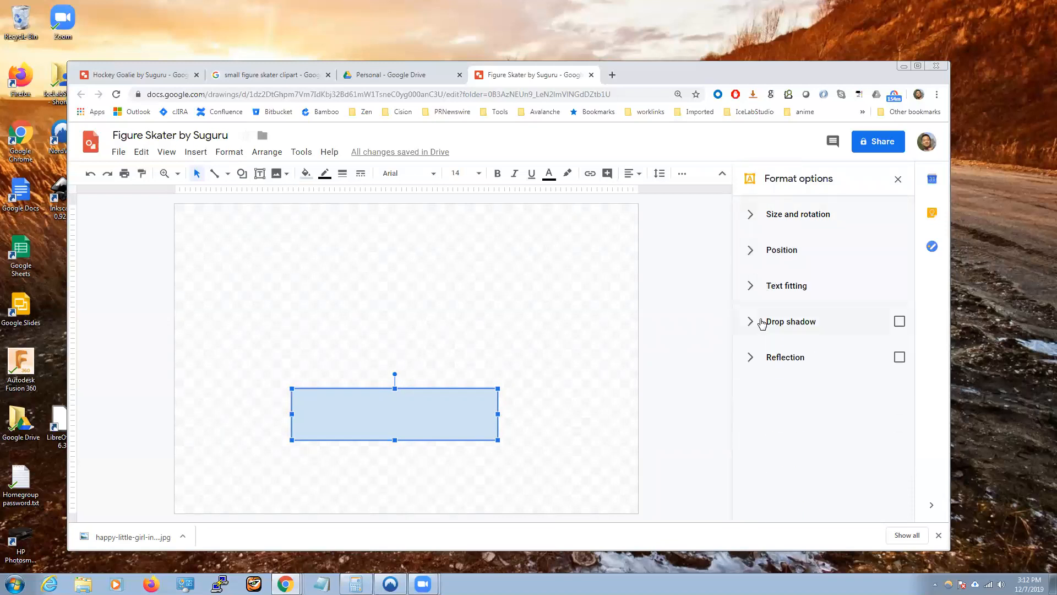
pyautogui.rightClick(397, 415)
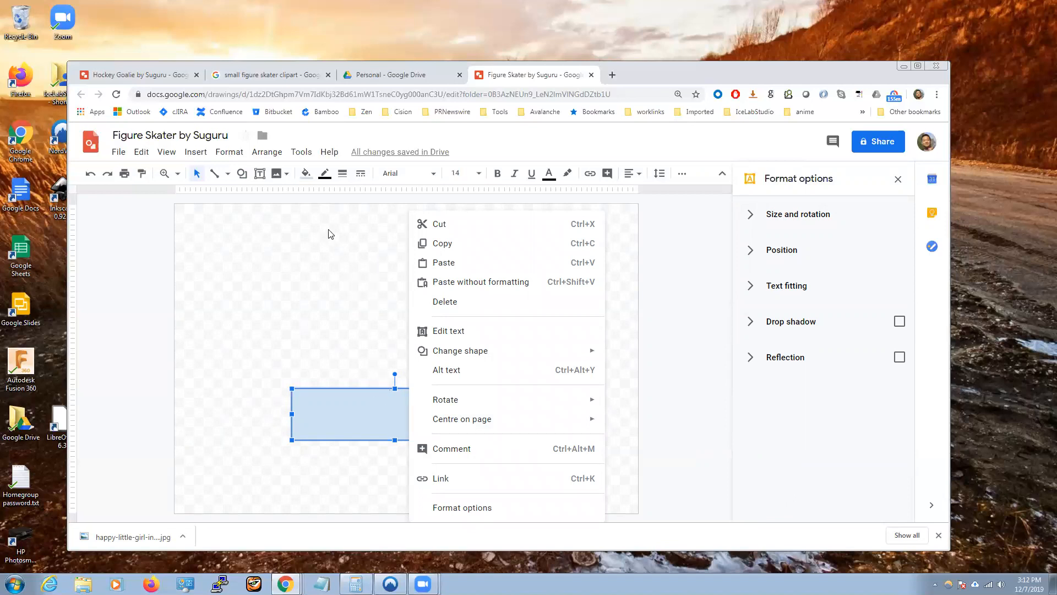
pyautogui.click(347, 263)
pyautogui.click(373, 405)
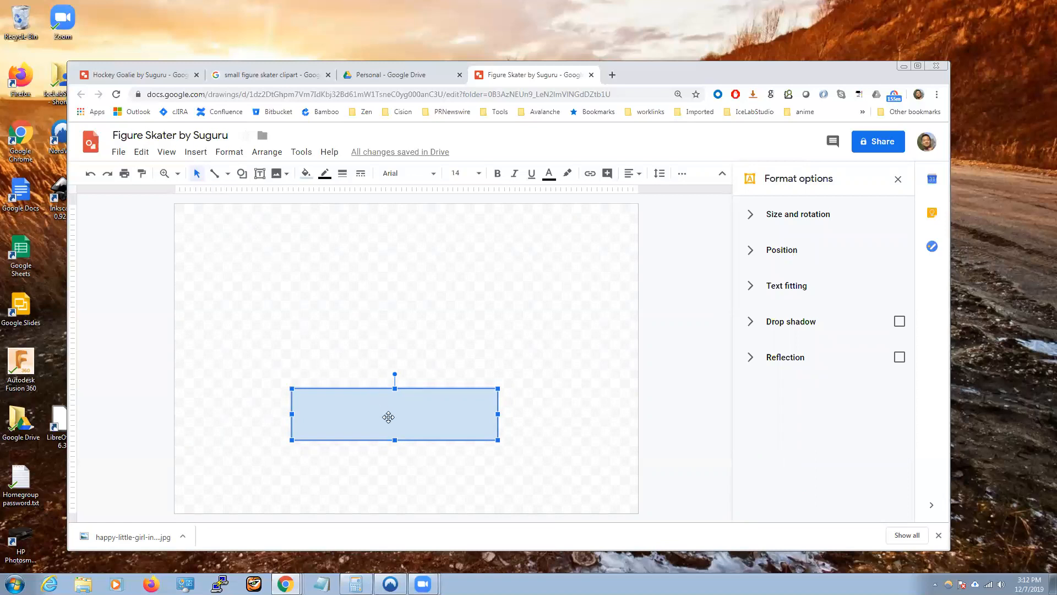
# Step: Make the rectangle's fill transparent and give it a black, short-dashed outline
pyautogui.click(307, 176)
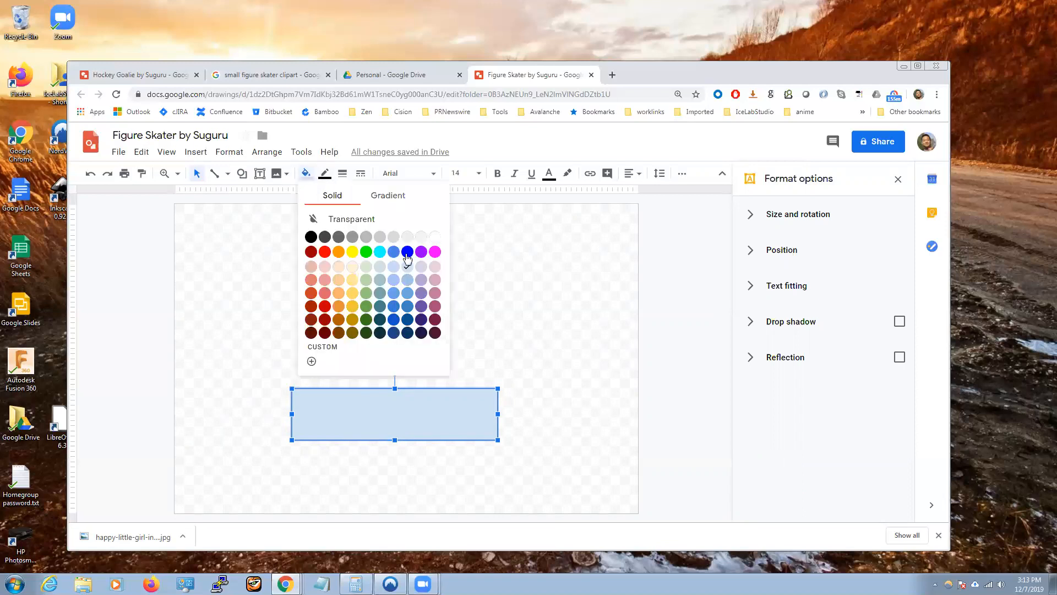
pyautogui.click(333, 218)
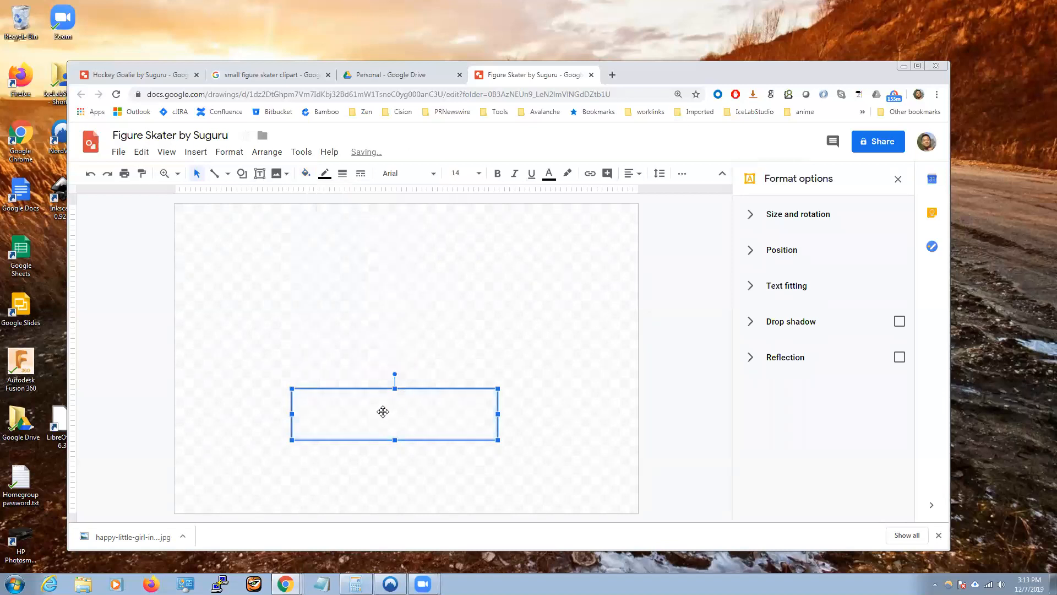
pyautogui.click(324, 175)
pyautogui.click(329, 215)
pyautogui.click(361, 174)
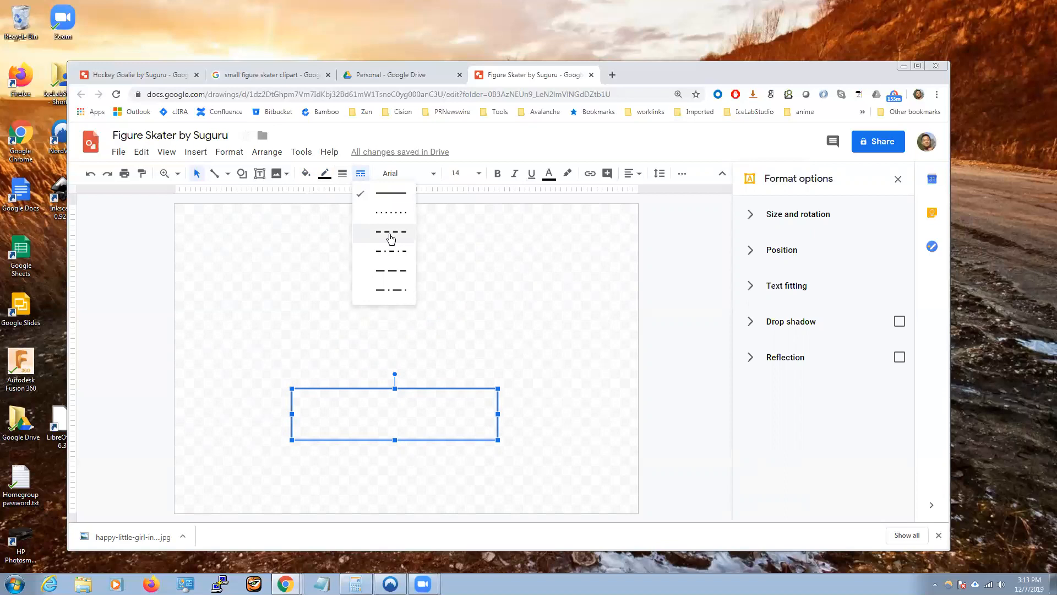
pyautogui.click(390, 234)
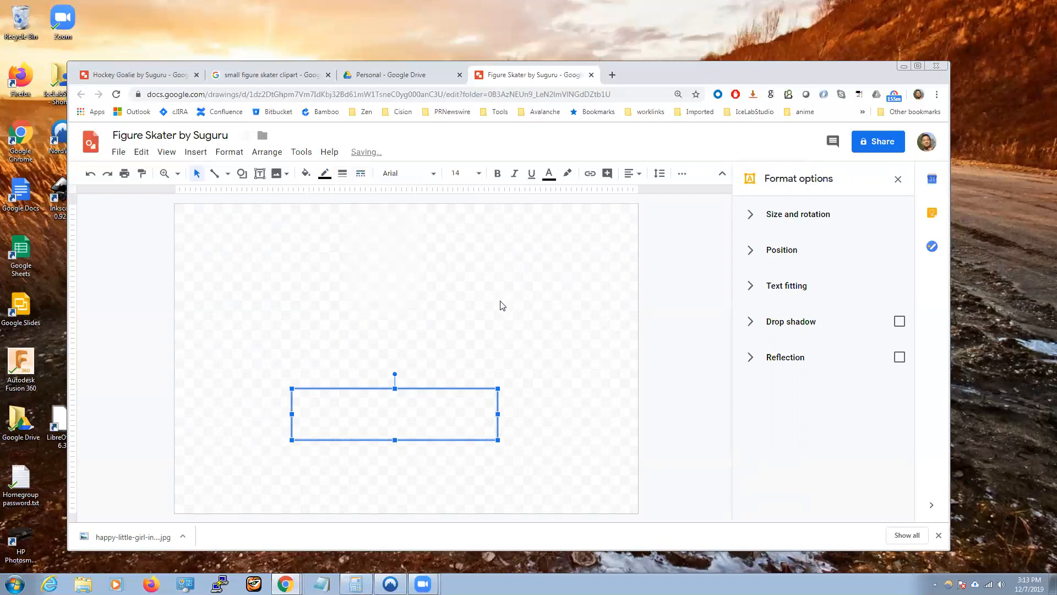
# Step: Change the rectangle's outline to long dashes
pyautogui.click(489, 394)
pyautogui.click(432, 422)
pyautogui.click(360, 173)
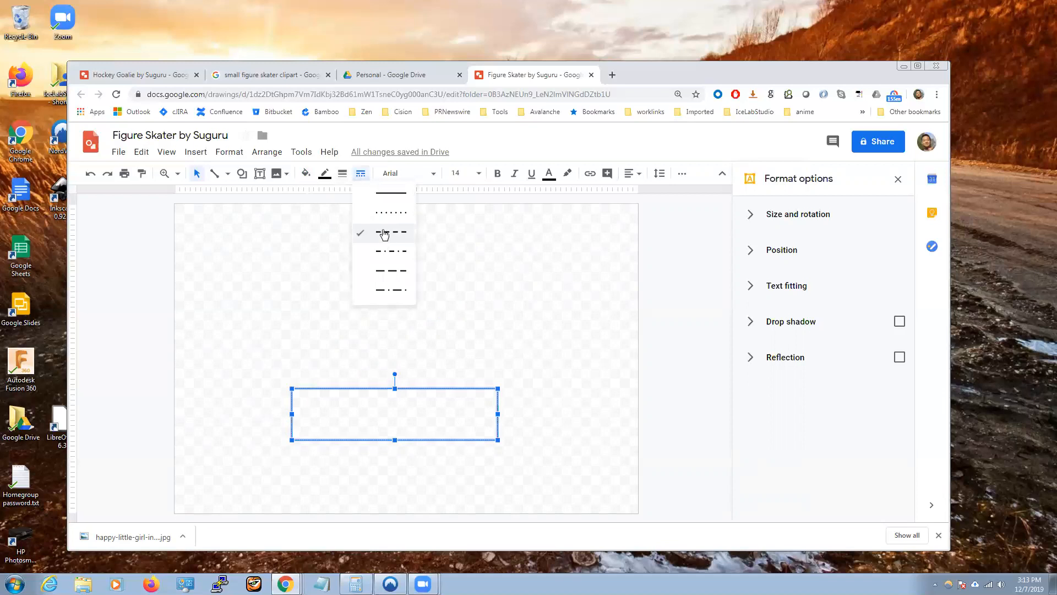
pyautogui.click(377, 269)
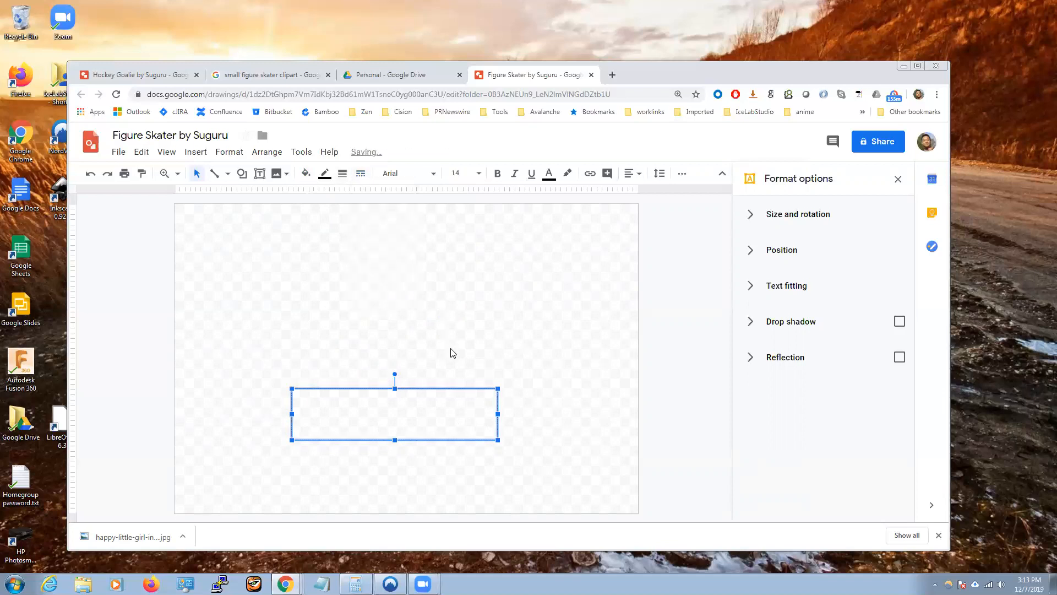
pyautogui.click(451, 348)
# Step: Give the rectangle a dotted outline with a 2px line weight
pyautogui.click(404, 413)
pyautogui.click(361, 173)
pyautogui.click(387, 216)
pyautogui.click(342, 173)
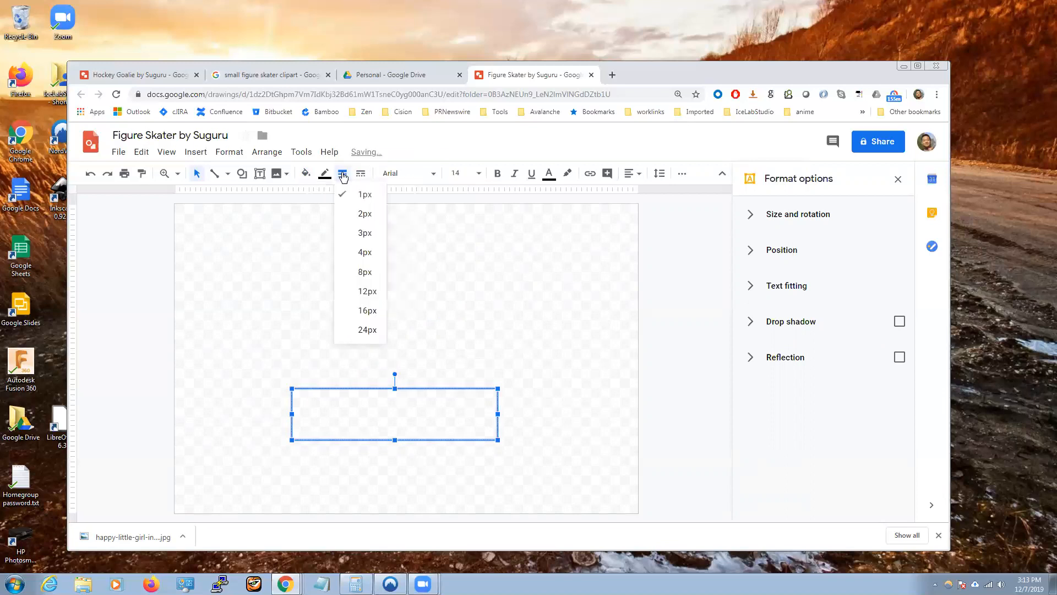
pyautogui.click(360, 214)
pyautogui.click(599, 358)
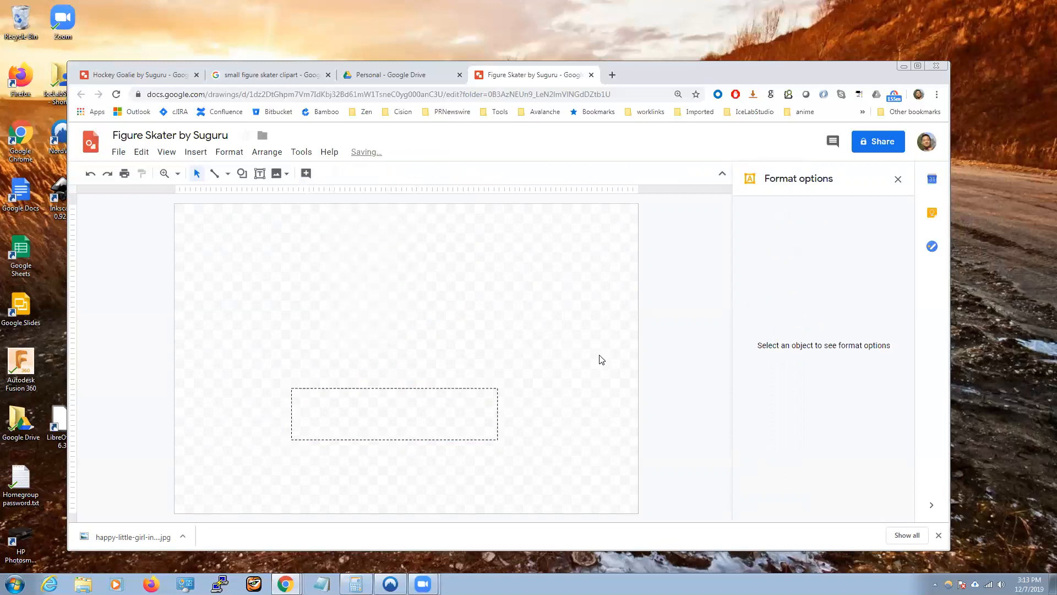
pyautogui.click(451, 394)
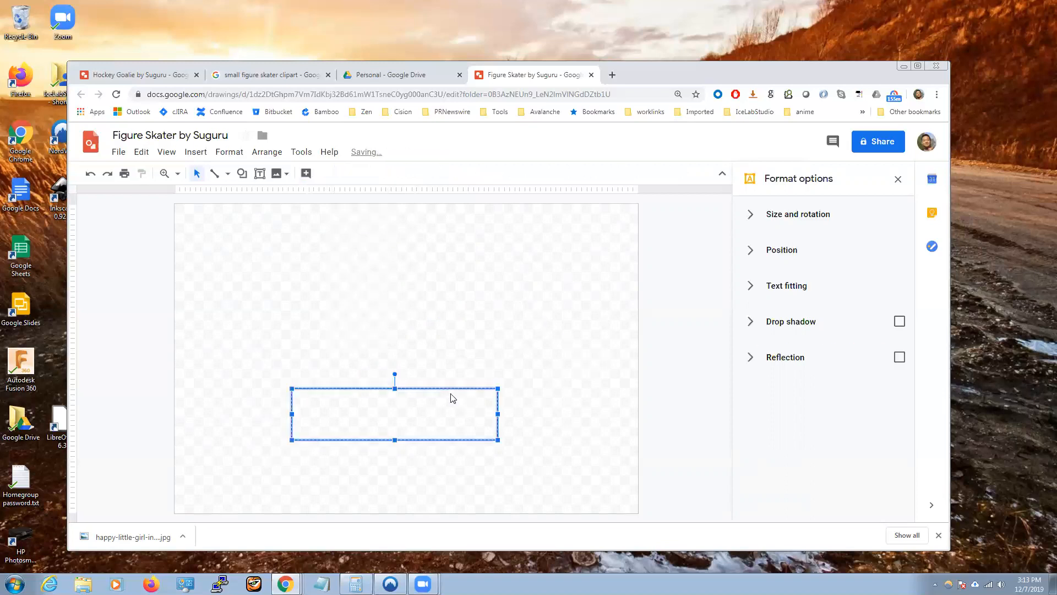
pyautogui.click(542, 345)
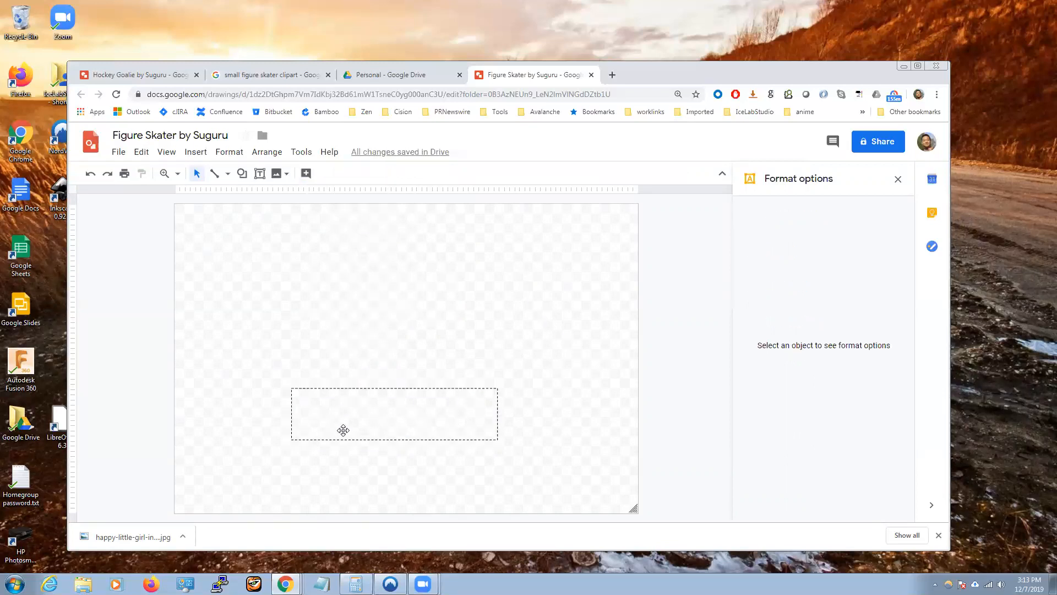
# Step: Shift the rectangle slightly down and right, and stack a pasted copy directly above it with aligned sides
pyautogui.click(419, 400)
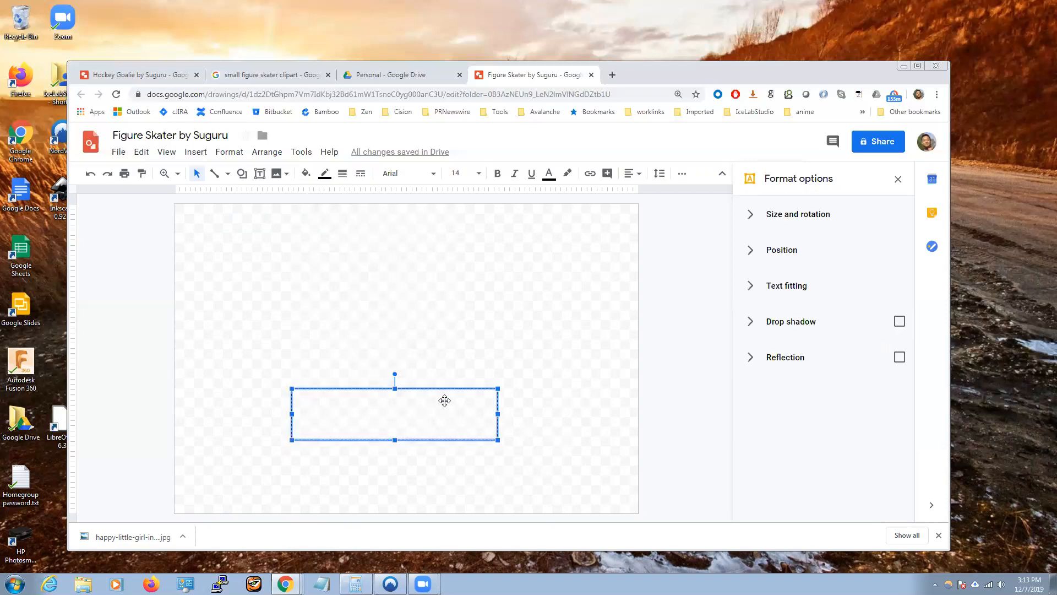
pyautogui.moveTo(441, 388); pyautogui.dragTo(459, 402)
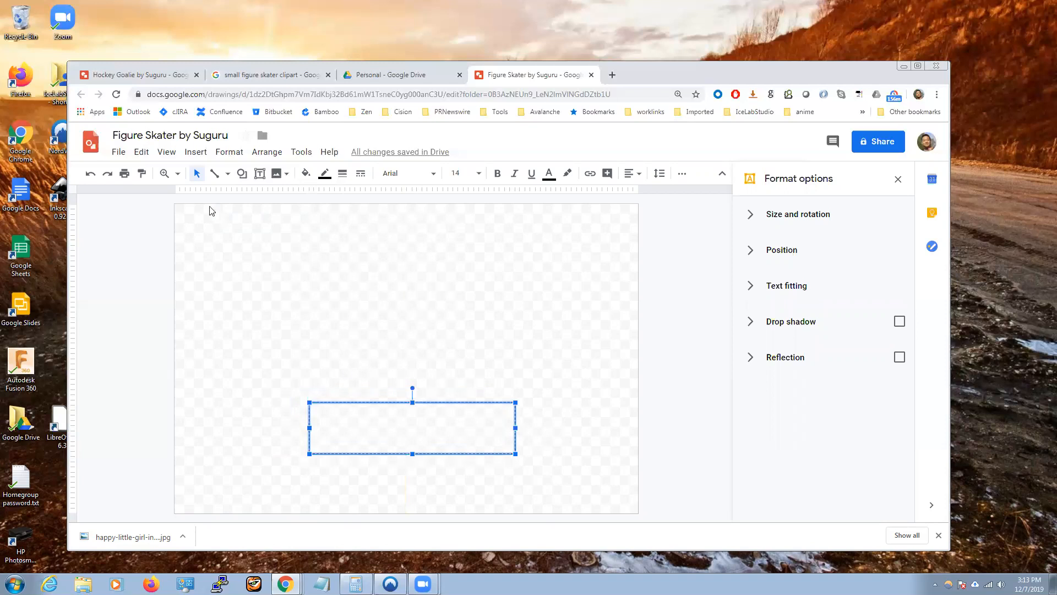
pyautogui.click(142, 152)
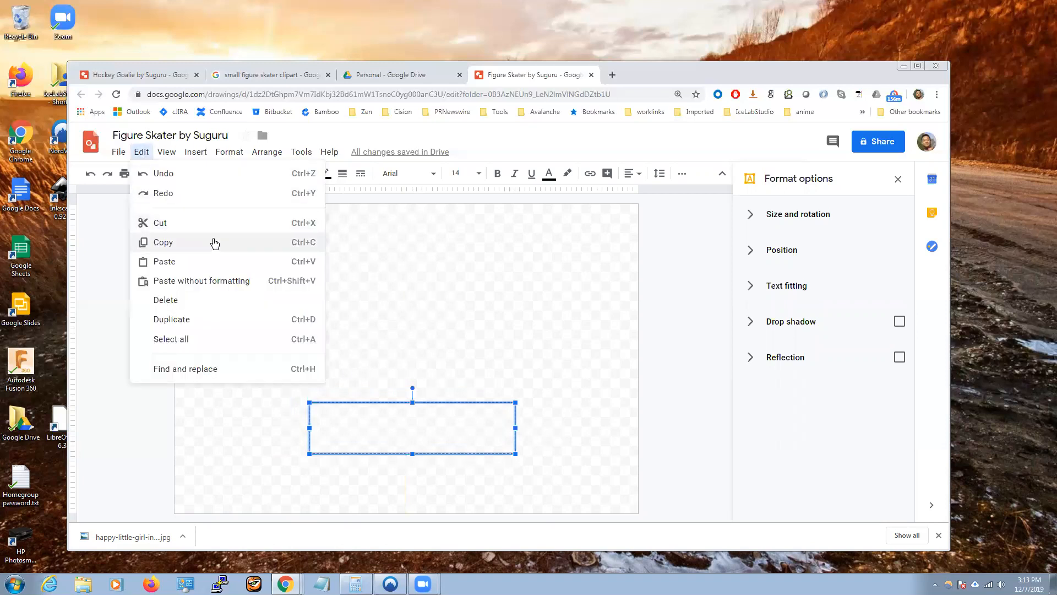
pyautogui.click(159, 245)
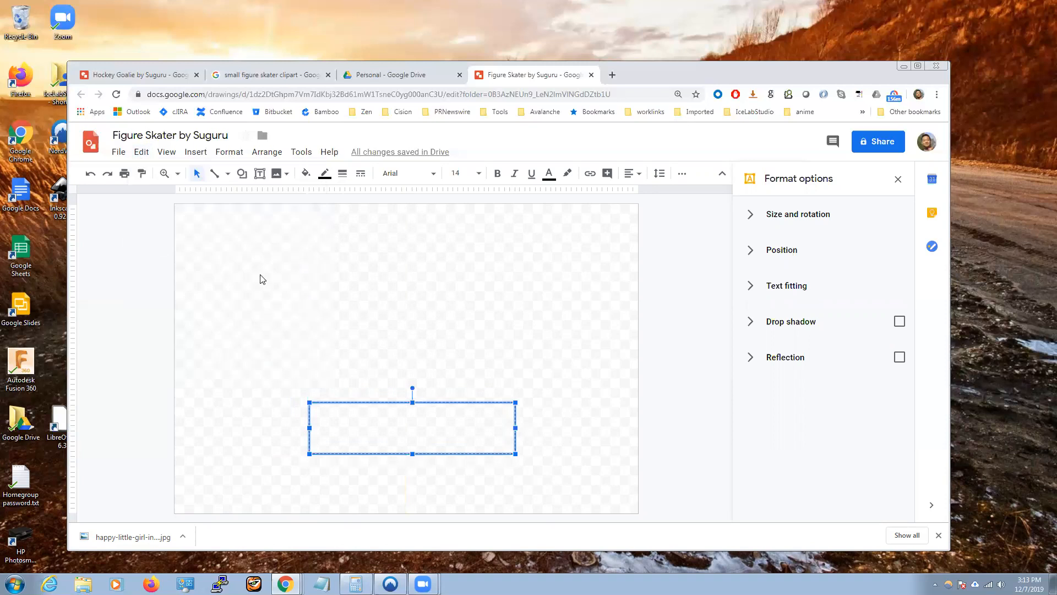
pyautogui.click(142, 152)
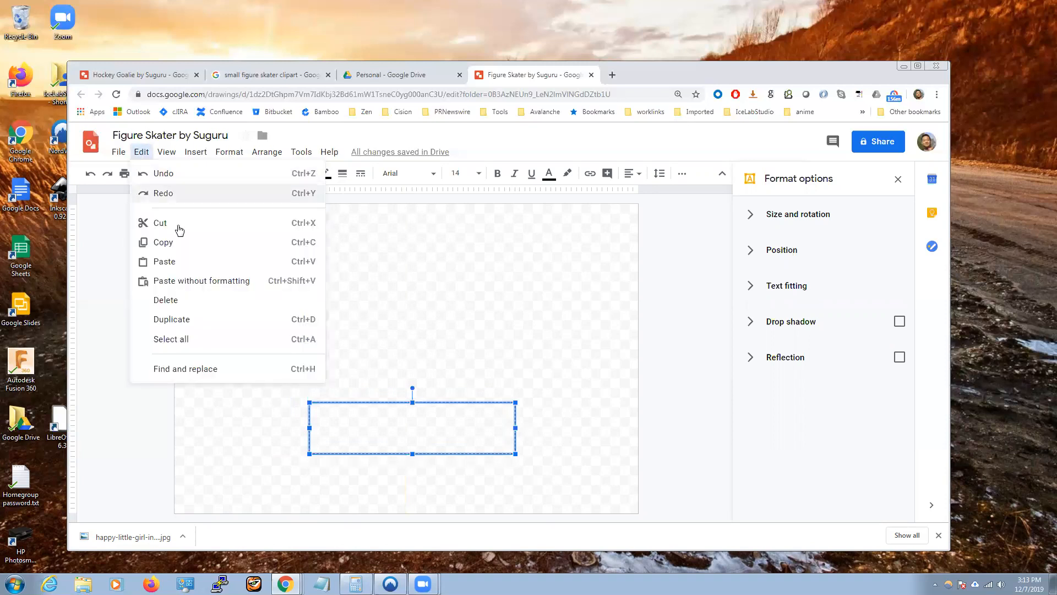
pyautogui.click(175, 262)
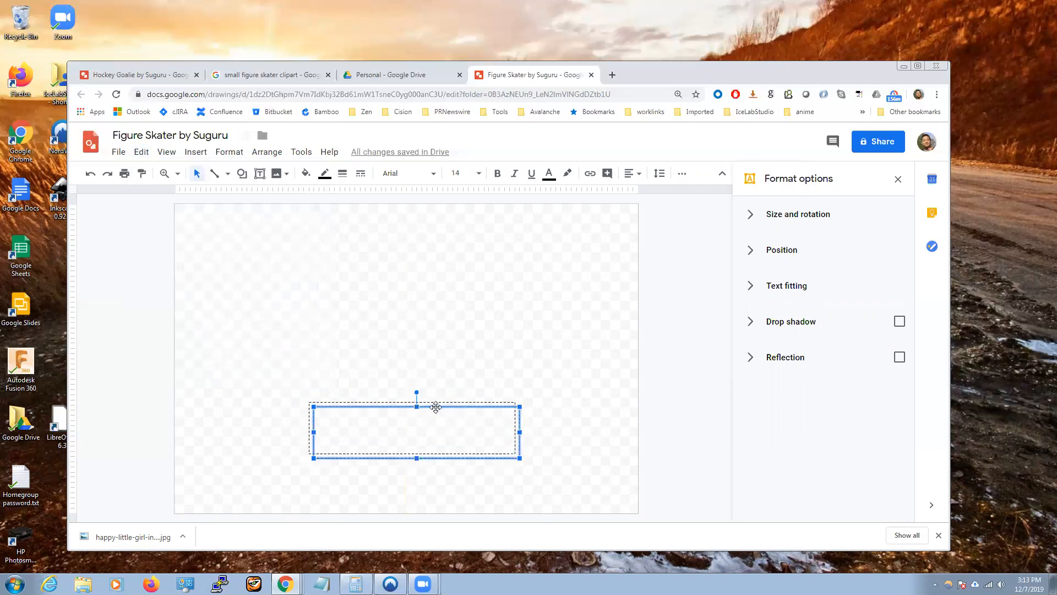
pyautogui.moveTo(436, 407); pyautogui.dragTo(432, 350)
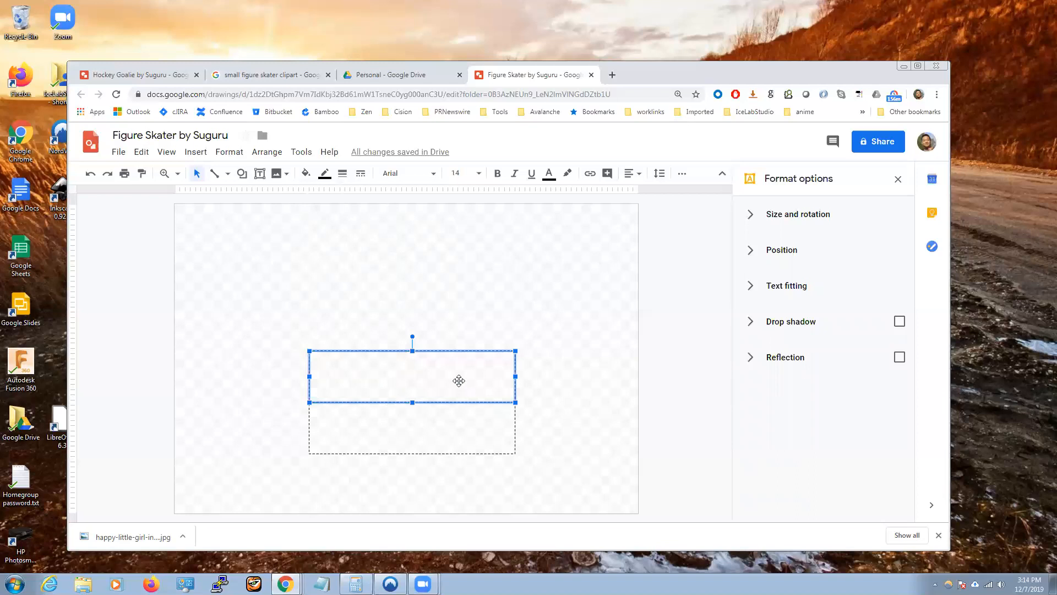
# Step: Set the upper rectangle's height to 10 cm and move it up to rest on the base rectangle's upper edge
pyautogui.click(74, 74)
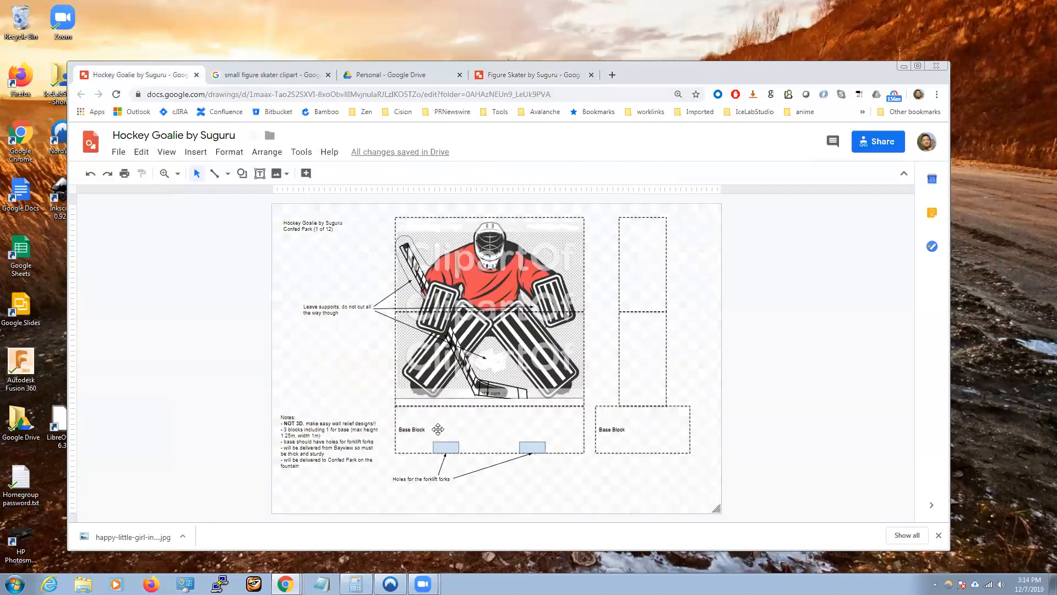
pyautogui.click(496, 69)
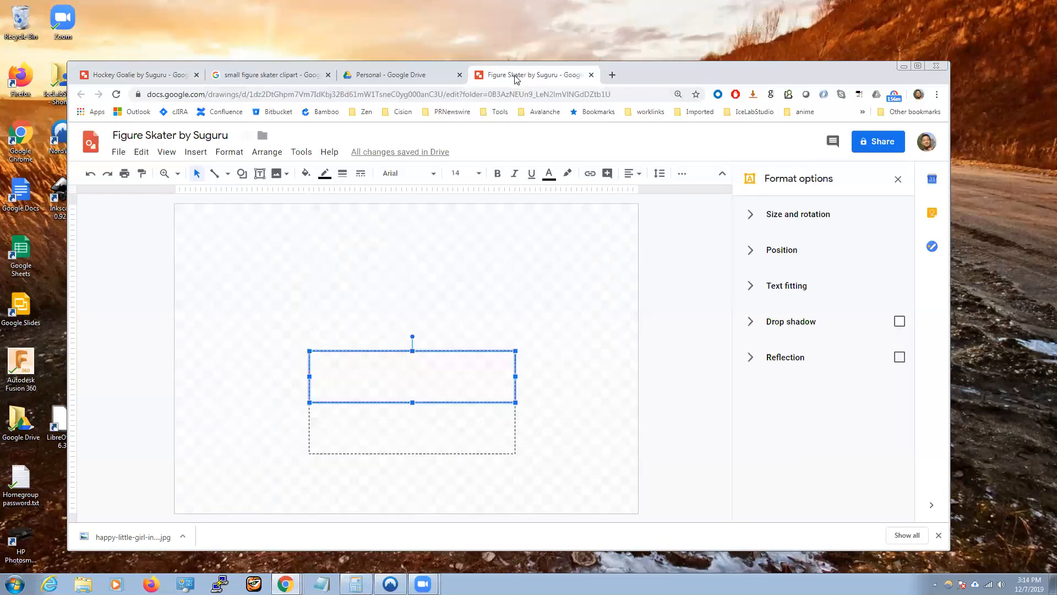
pyautogui.rightClick(417, 378)
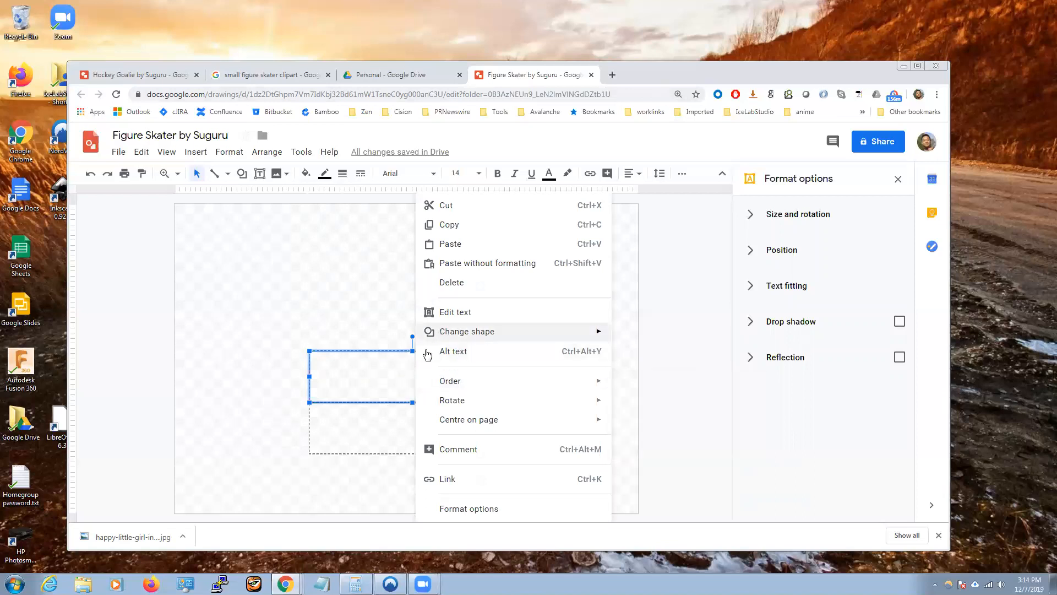
pyautogui.click(469, 508)
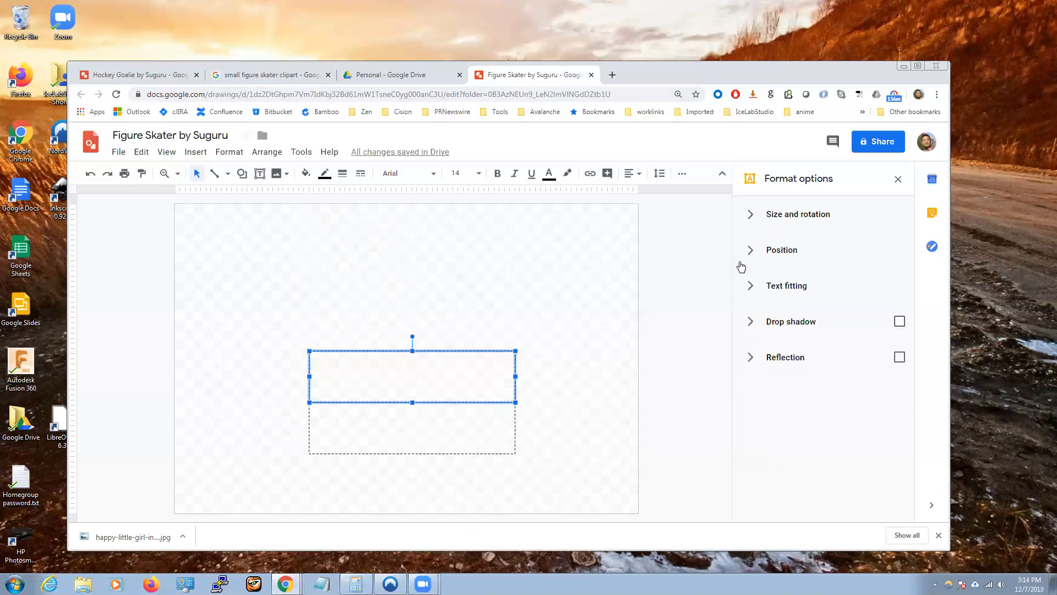
pyautogui.click(749, 222)
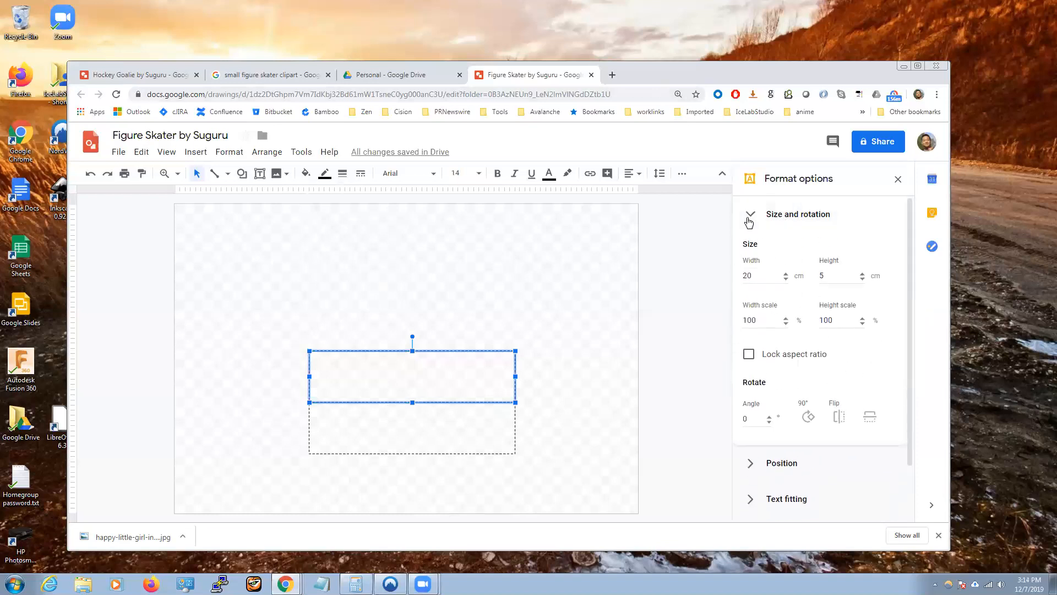
pyautogui.click(834, 272)
pyautogui.write('10')
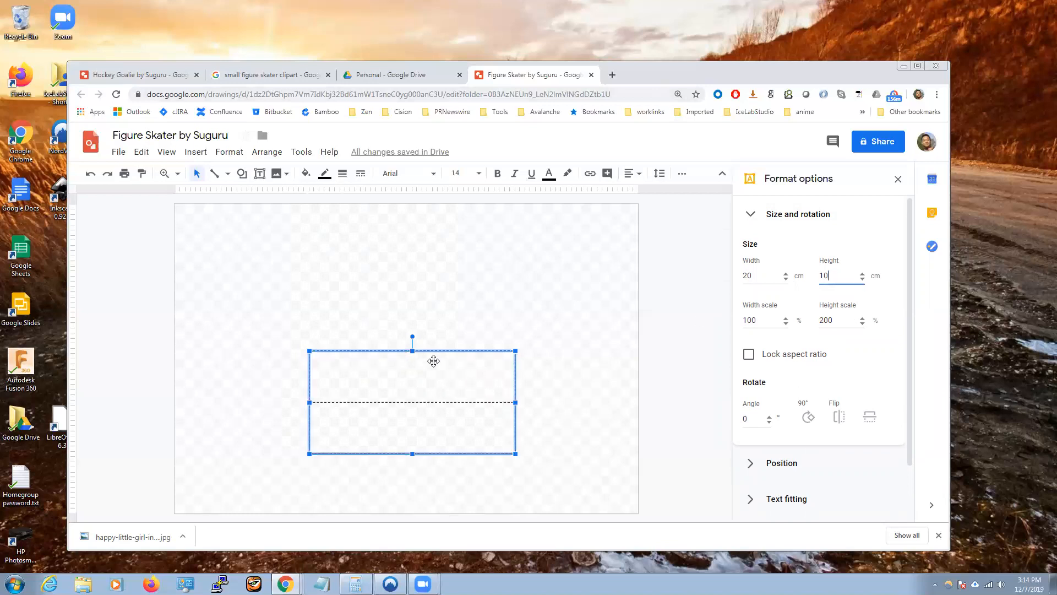
pyautogui.moveTo(432, 349); pyautogui.dragTo(432, 299)
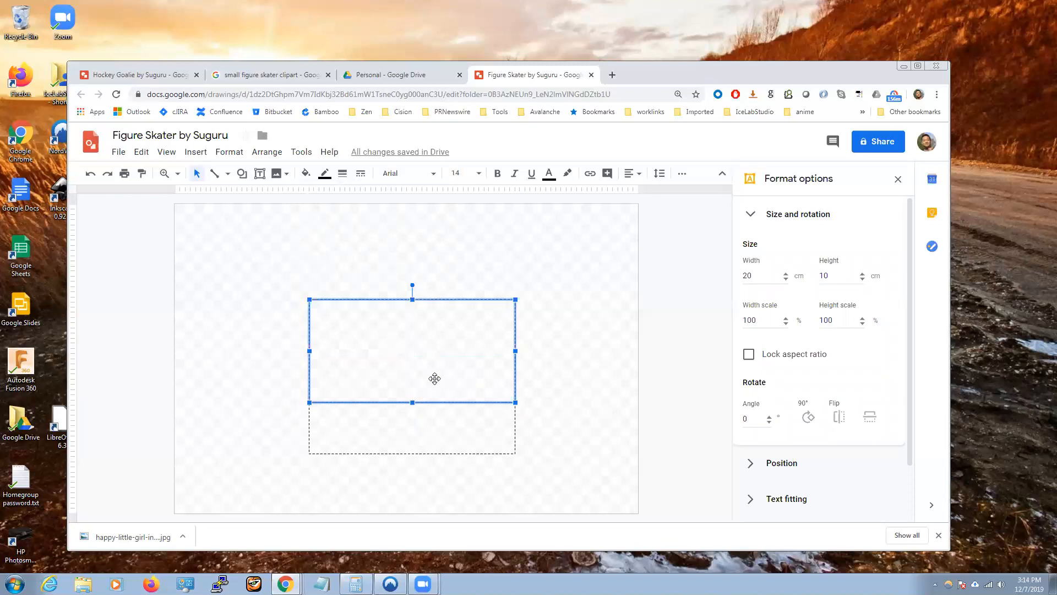
# Step: Duplicate the 10 cm high rectangle and stack the copy directly above it with aligned sides
pyautogui.click(140, 153)
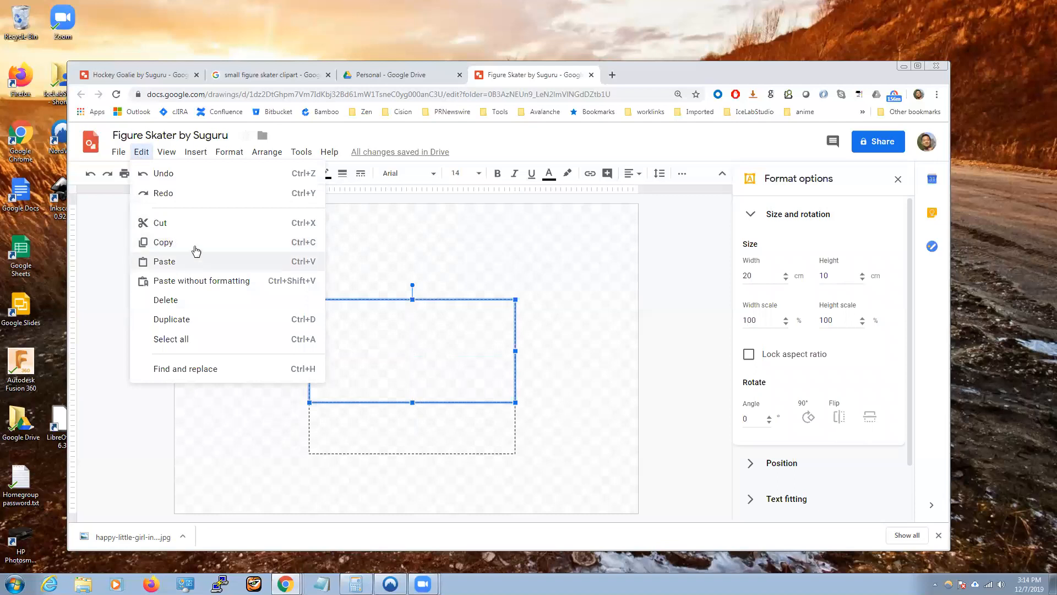
pyautogui.click(597, 382)
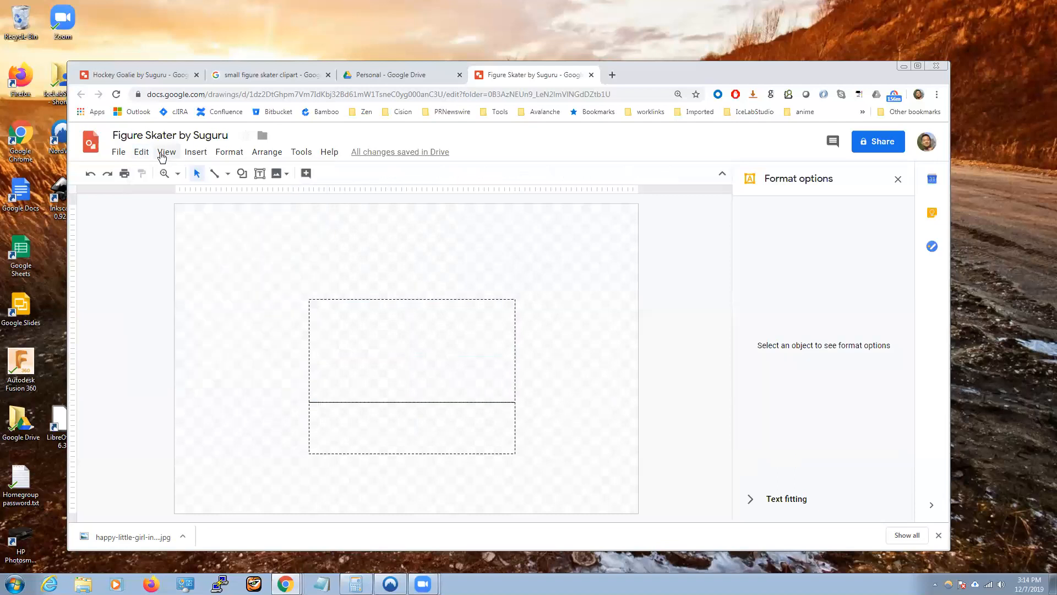
pyautogui.click(142, 153)
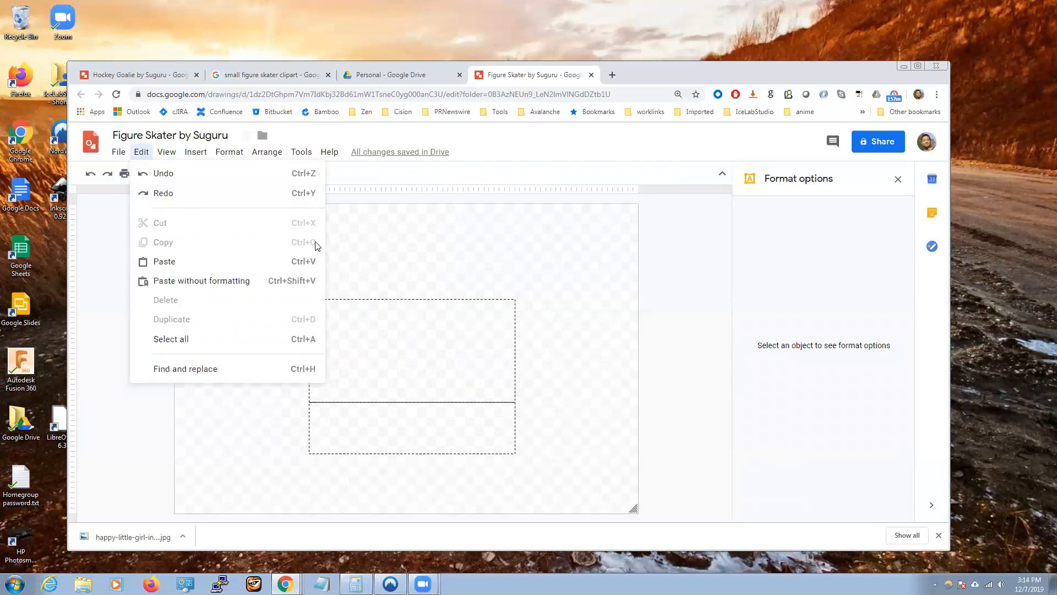
pyautogui.click(501, 324)
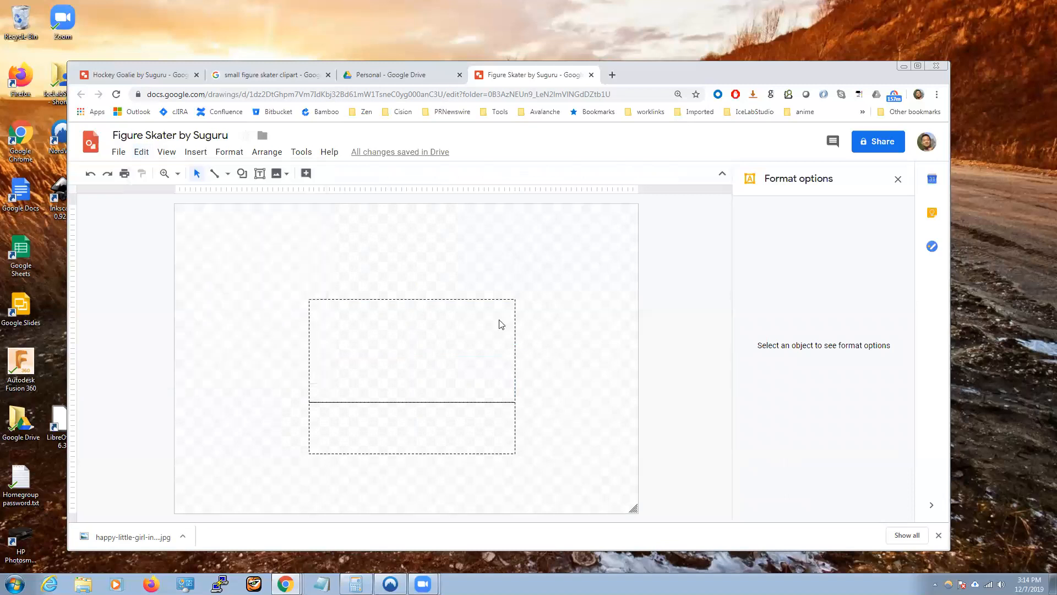
pyautogui.click(439, 300)
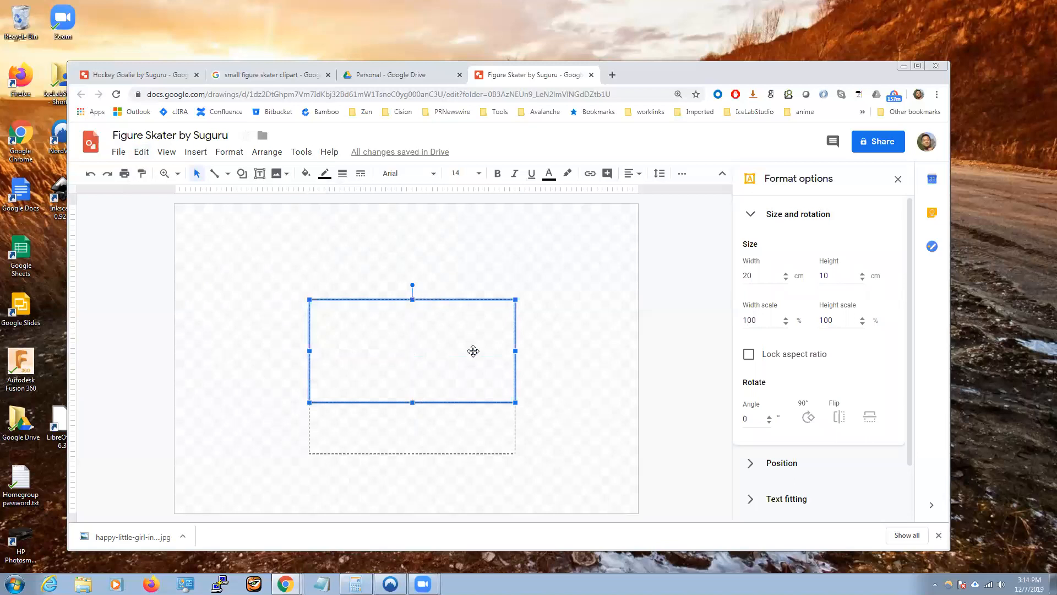
pyautogui.hotkey('ctrl', 'v')
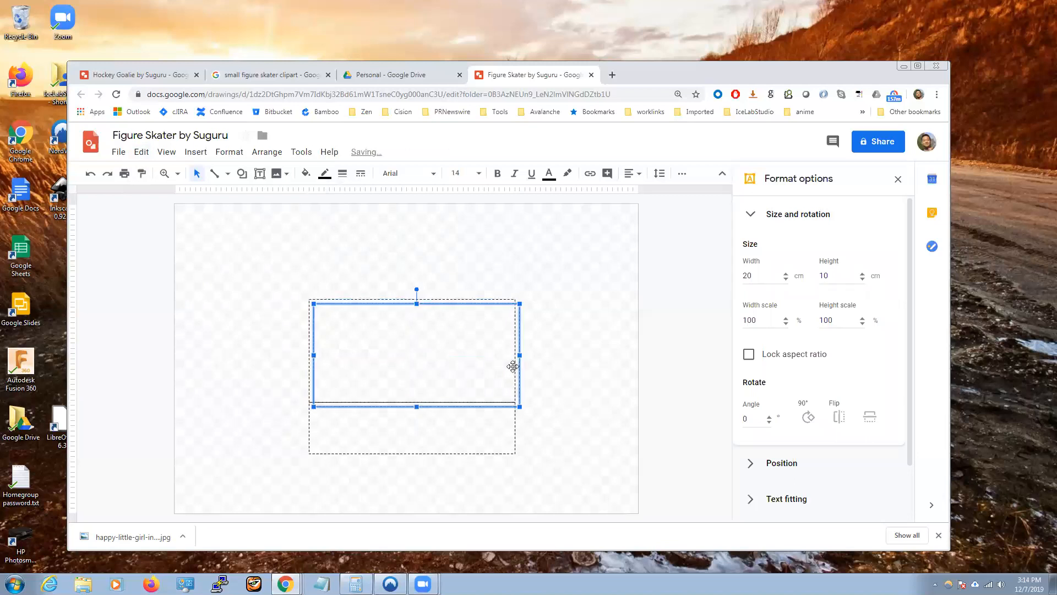
pyautogui.moveTo(449, 304); pyautogui.dragTo(446, 197)
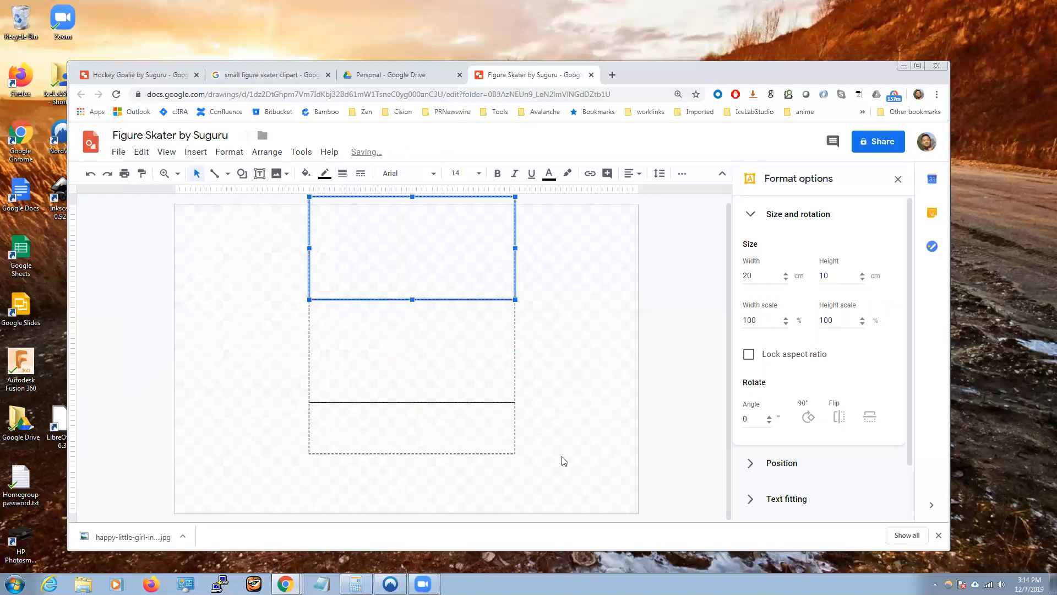
# Step: Move all three stacked rectangles down together by about 2 cm so the whole stack fits on the page
pyautogui.moveTo(552, 492); pyautogui.dragTo(286, 191)
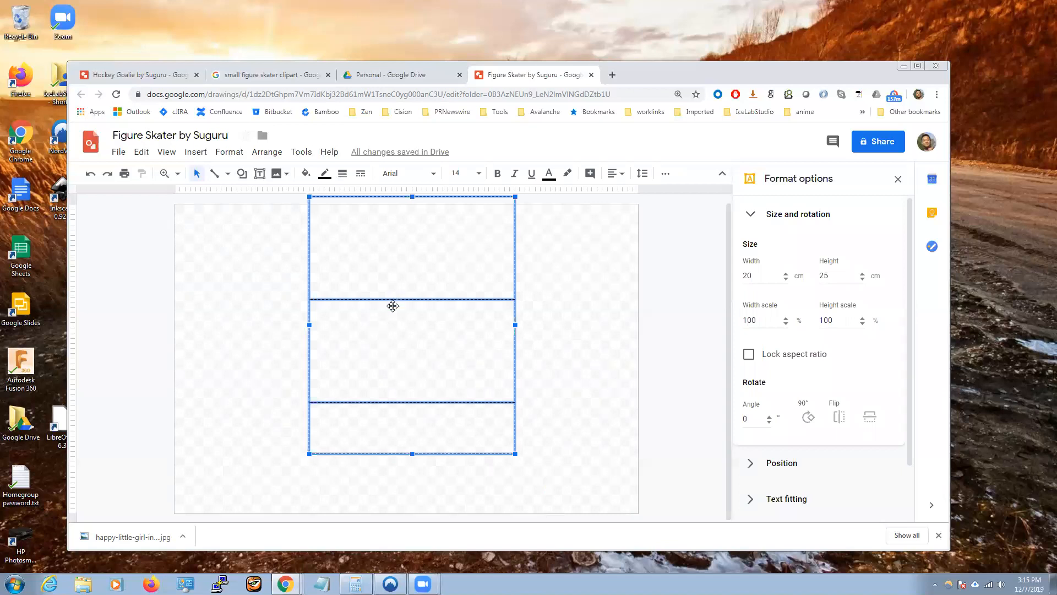
pyautogui.moveTo(403, 299); pyautogui.dragTo(401, 316)
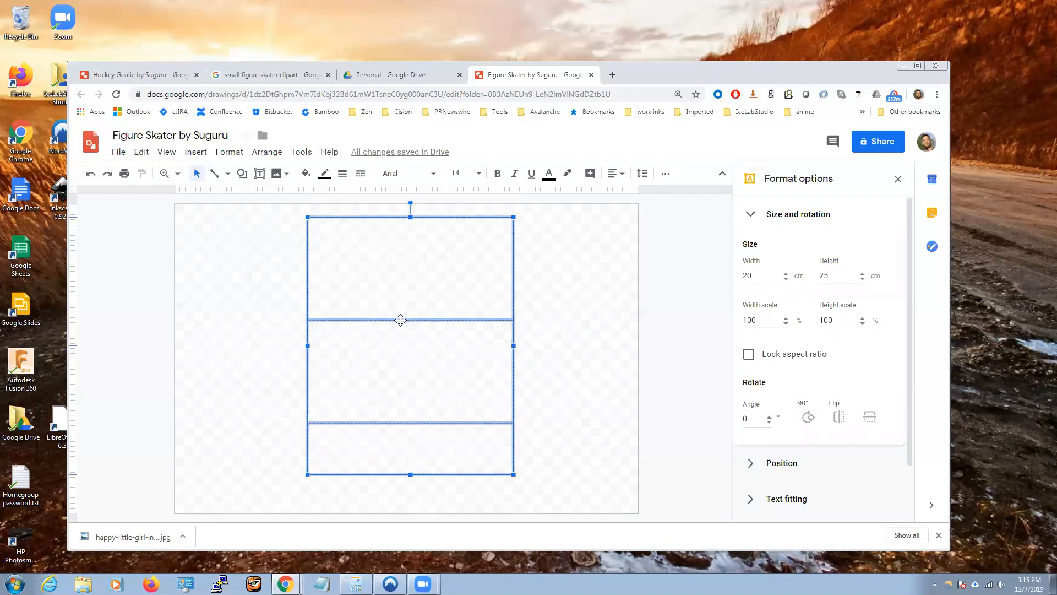
pyautogui.click(553, 427)
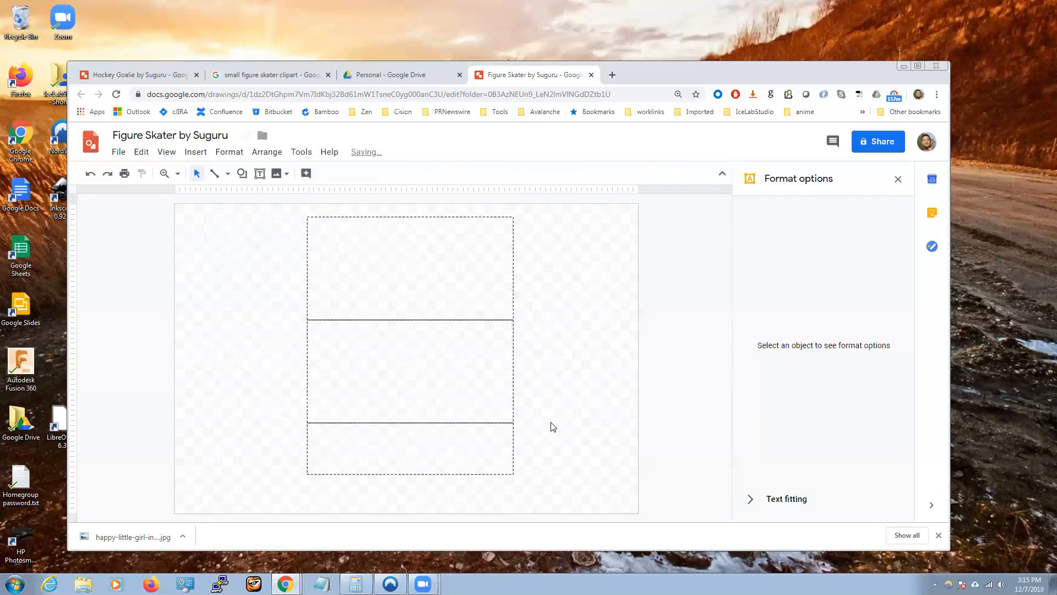
pyautogui.click(493, 474)
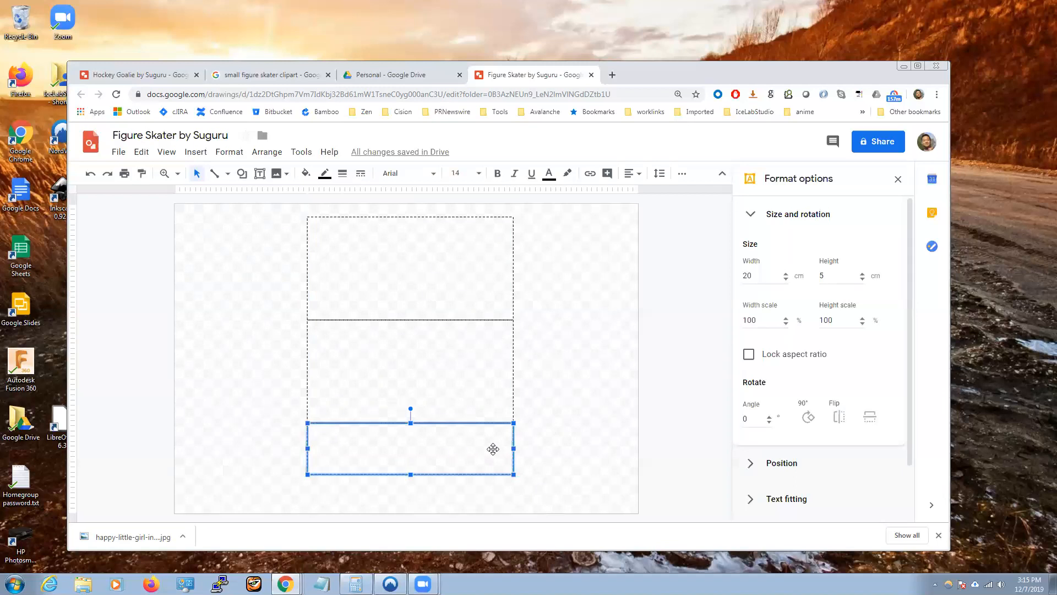
pyautogui.click(571, 490)
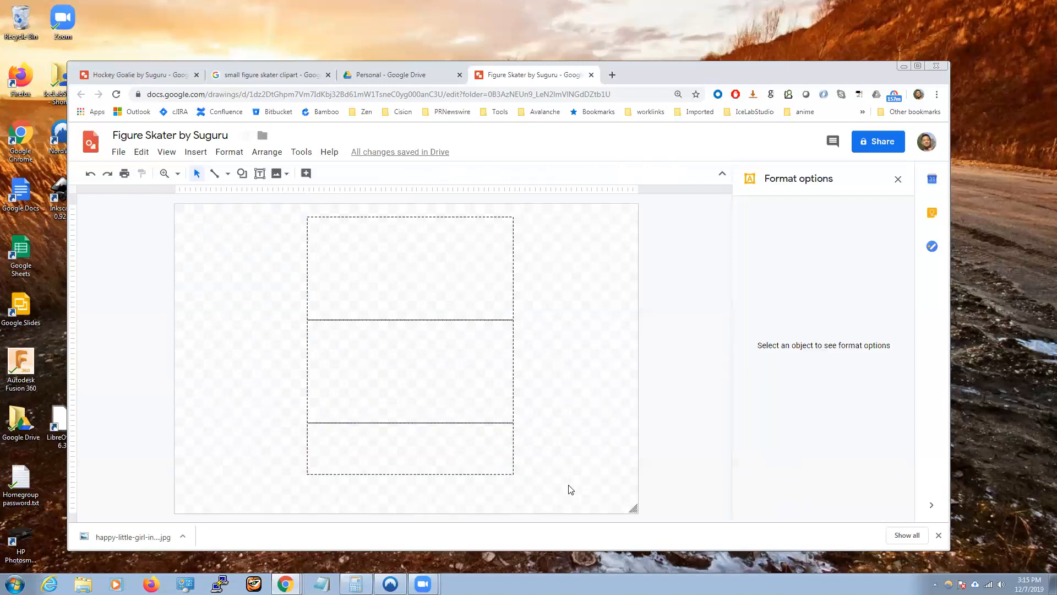
pyautogui.click(498, 456)
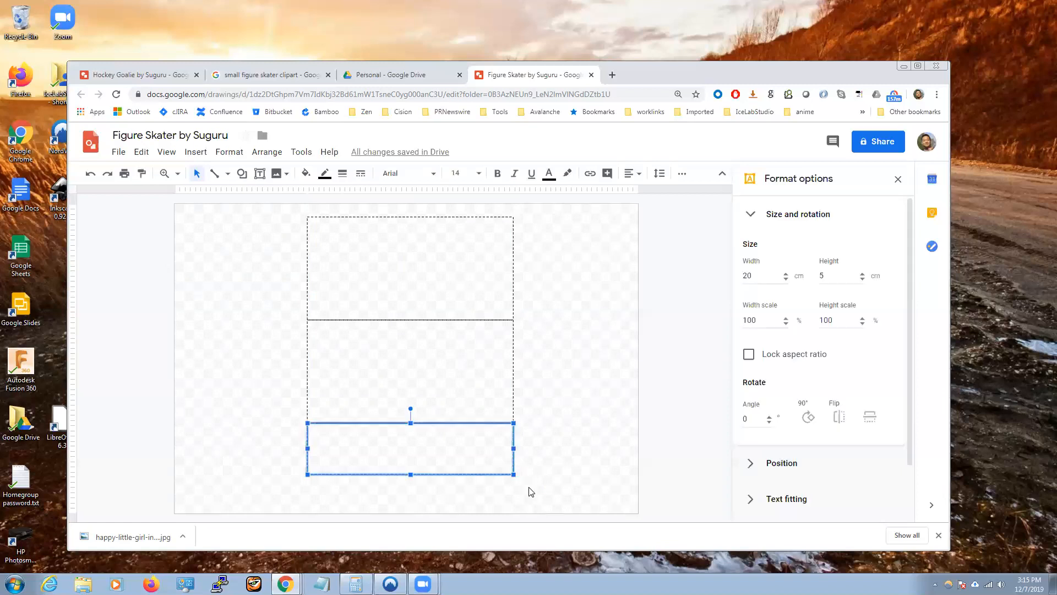
pyautogui.click(479, 495)
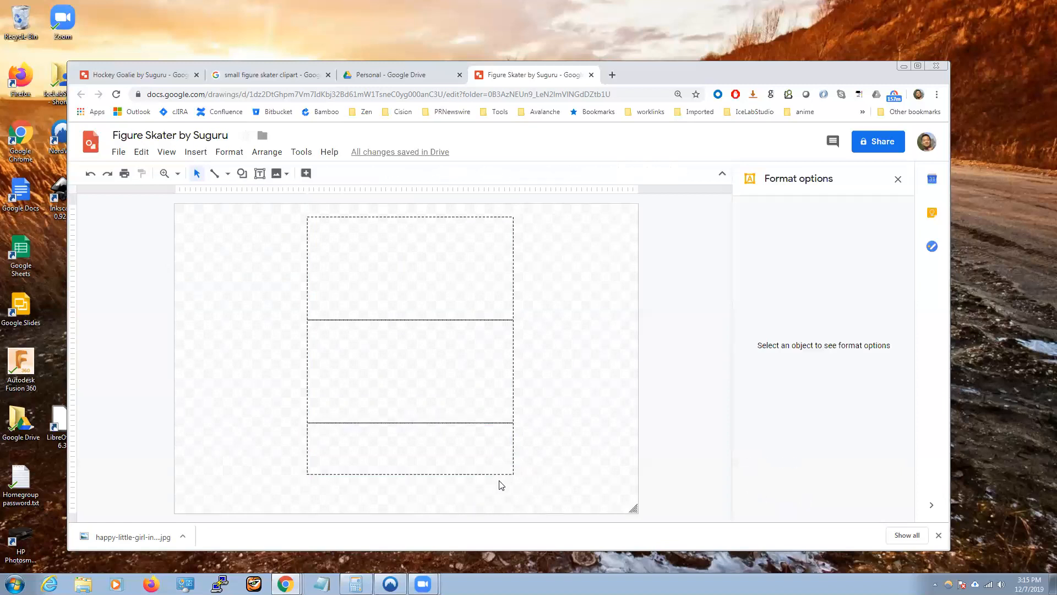
pyautogui.click(510, 461)
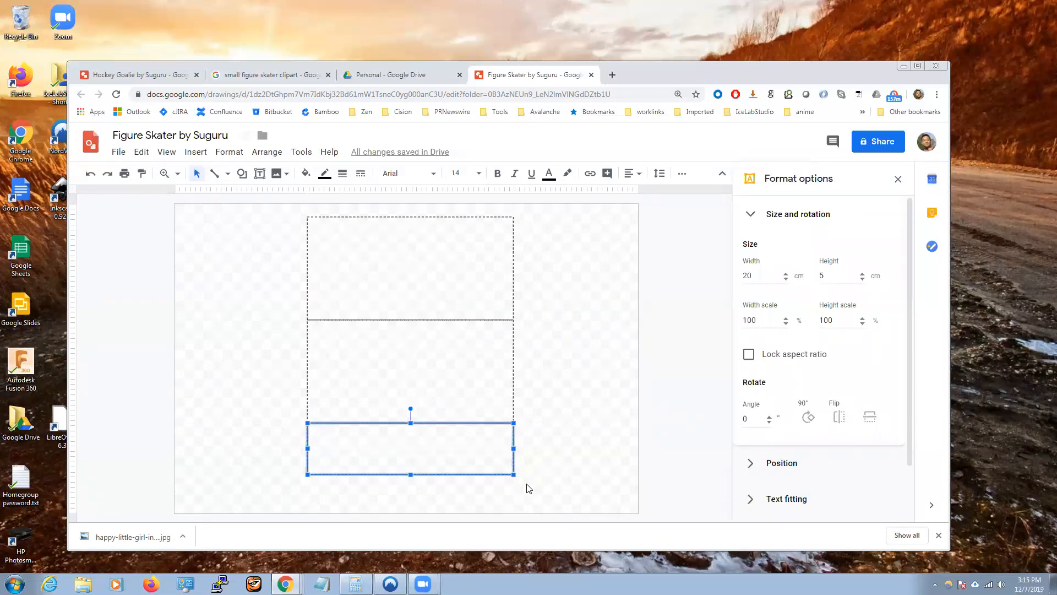
# Step: Duplicate the 5 cm high base rectangle and move the copy about 10 cm to the right
pyautogui.click(483, 497)
pyautogui.click(510, 456)
pyautogui.hotkey('ctrl', 'd')
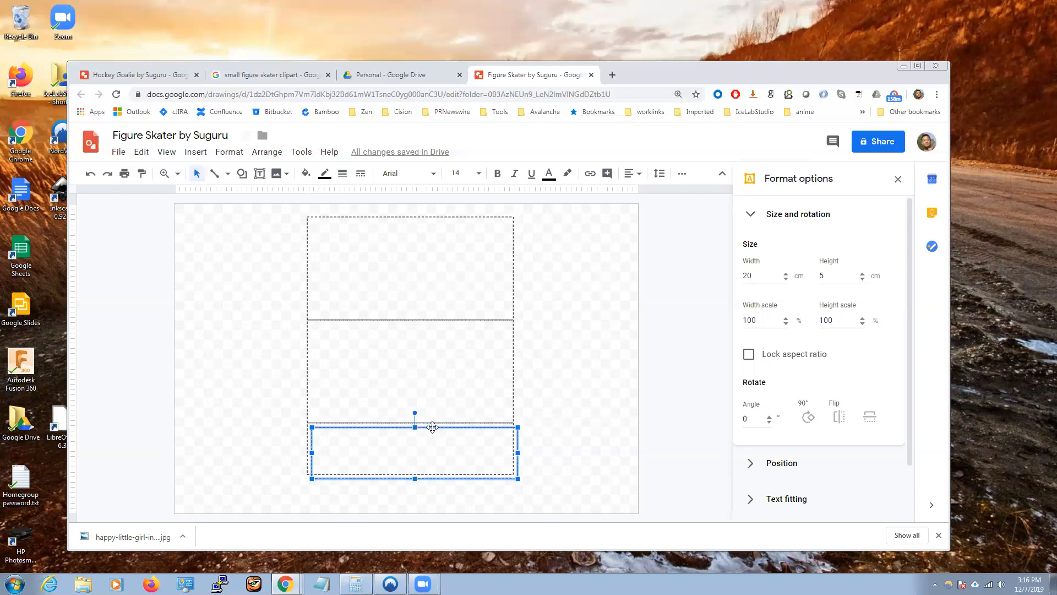
pyautogui.moveTo(461, 425); pyautogui.dragTo(538, 427)
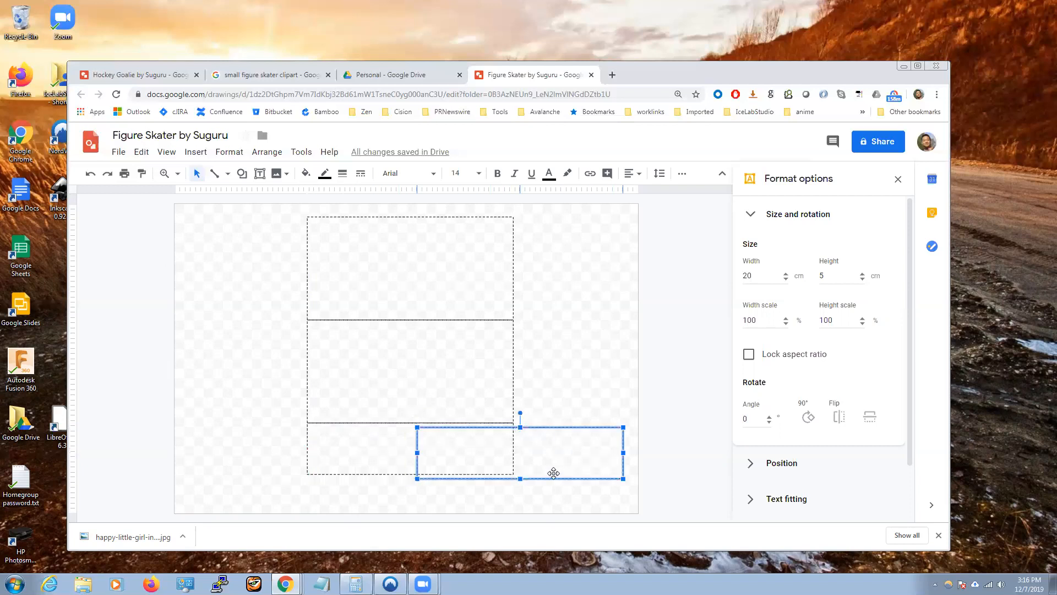
# Step: Nudge the copied rectangle up until its upper and lower edges line up with the base rectangle
pyautogui.press('Up')
pyautogui.press('Up')
pyautogui.press('Down')
pyautogui.press('Down')
pyautogui.press('Down')
pyautogui.press('Up')
pyautogui.press('Up')
pyautogui.press('Up')
pyautogui.press('Down')
pyautogui.press('Down')
pyautogui.press('Up')
pyautogui.press('Up')
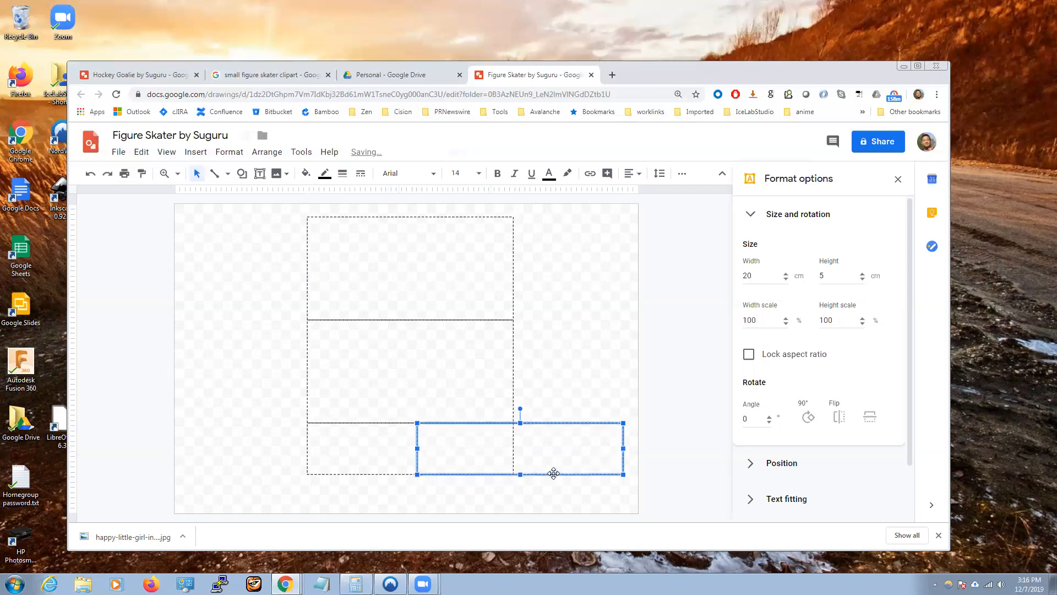
# Step: Set the width of the copied base rectangle to 10 cm for the side view
pyautogui.press('Left')
pyautogui.press('Right')
pyautogui.press('Left')
pyautogui.press('Right')
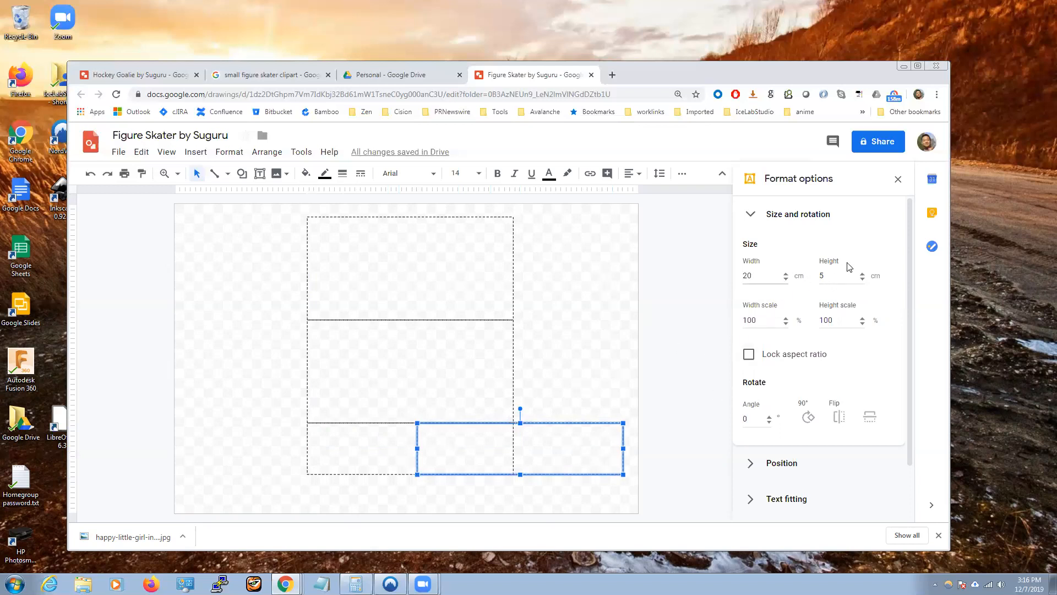
pyautogui.doubleClick(763, 284)
pyautogui.write('10')
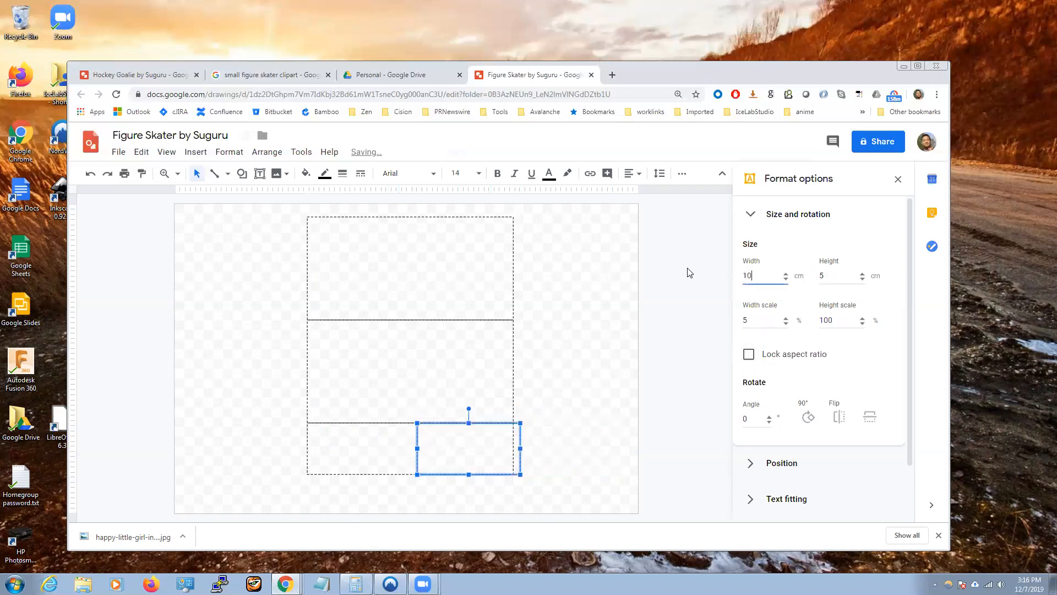
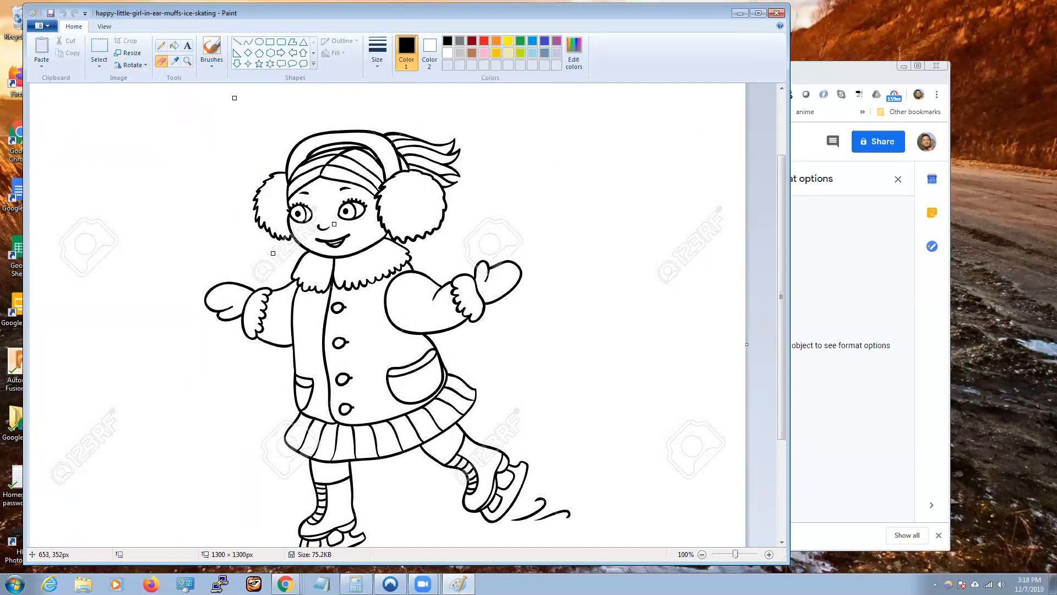
# Step: Choose the thickest eraser size and erase the watermark remnants between the skater's raised mitten and earmuff
pyautogui.click(377, 62)
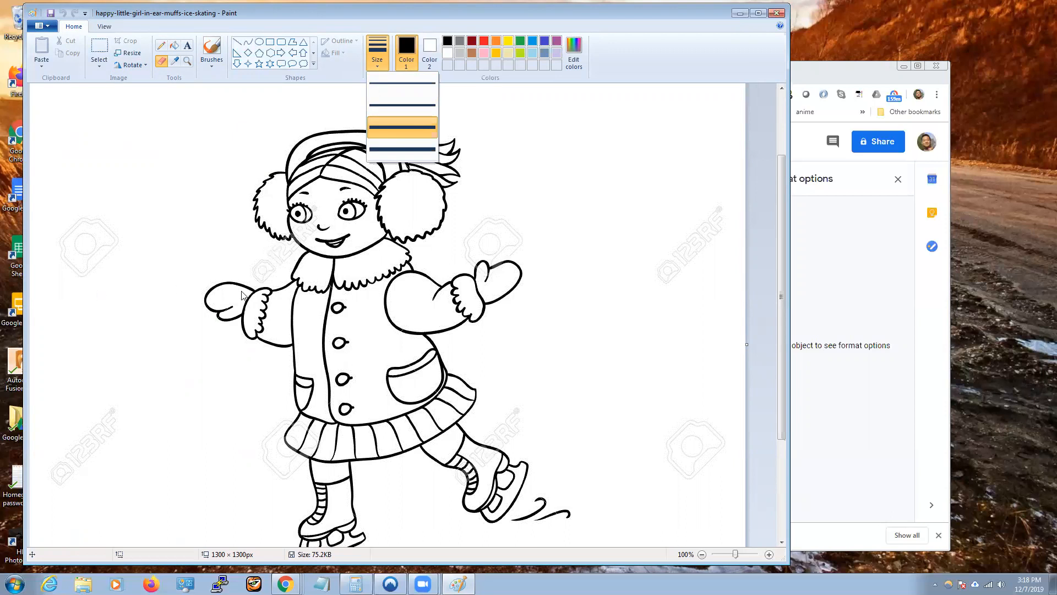
pyautogui.click(397, 152)
pyautogui.moveTo(262, 260)
pyautogui.mouseDown()
pyautogui.moveTo(280, 265)
pyautogui.moveTo(268, 278)
pyautogui.moveTo(282, 248)
pyautogui.mouseUp()
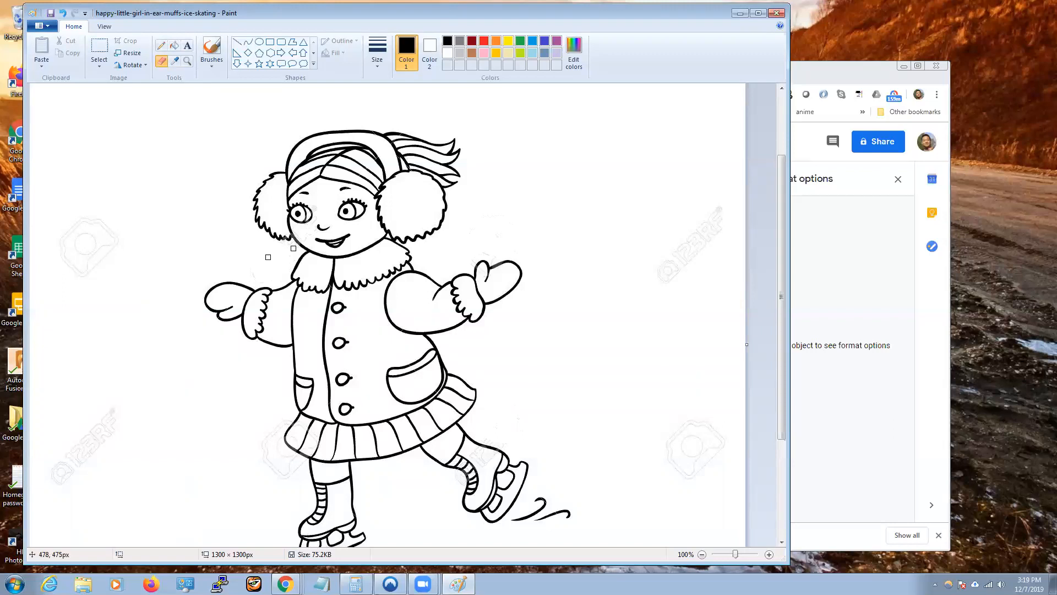
# Step: Enclose the whole skater in a rectangular selection of about 703 × 795 px and cut it out
pyautogui.scroll(-3, 568, 424)
pyautogui.scroll(3, 569, 423)
pyautogui.scroll(-3, 568, 424)
pyautogui.scroll(3, 568, 424)
pyautogui.click(100, 46)
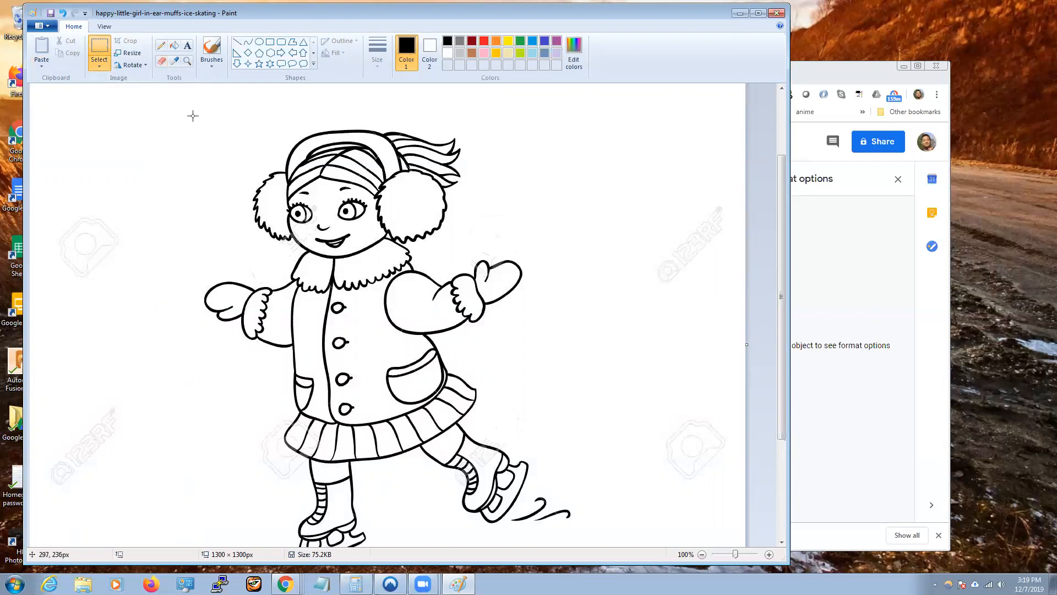
pyautogui.moveTo(191, 119)
pyautogui.mouseDown()
pyautogui.moveTo(583, 389)
pyautogui.moveTo(621, 536)
pyautogui.moveTo(577, 557)
pyautogui.mouseUp()
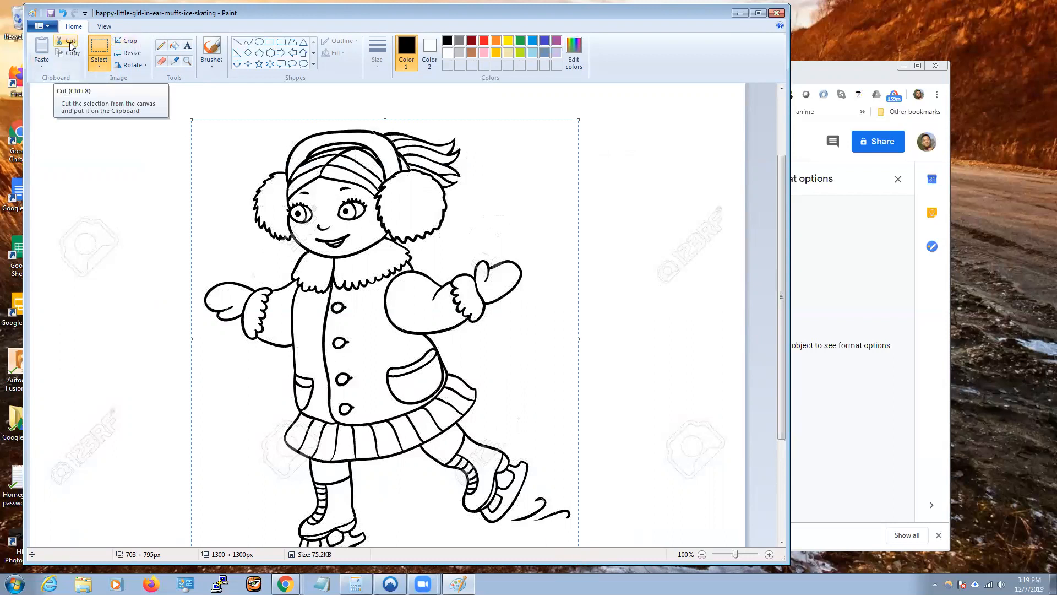
pyautogui.click(70, 45)
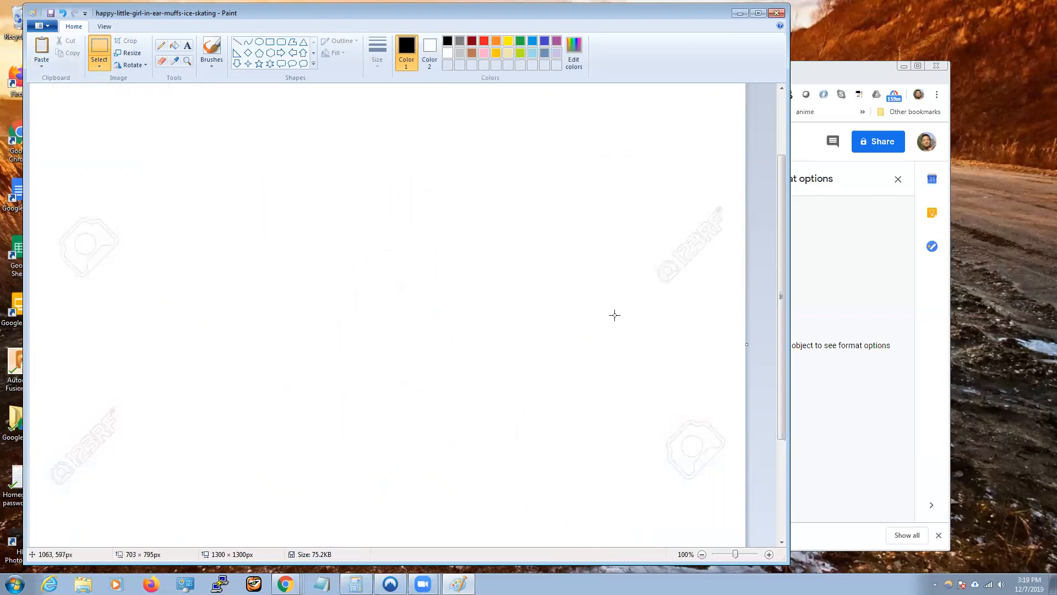
# Step: Start a new picture without saving changes to the original file and paste the cut skater into it
pyautogui.click(43, 25)
pyautogui.click(63, 48)
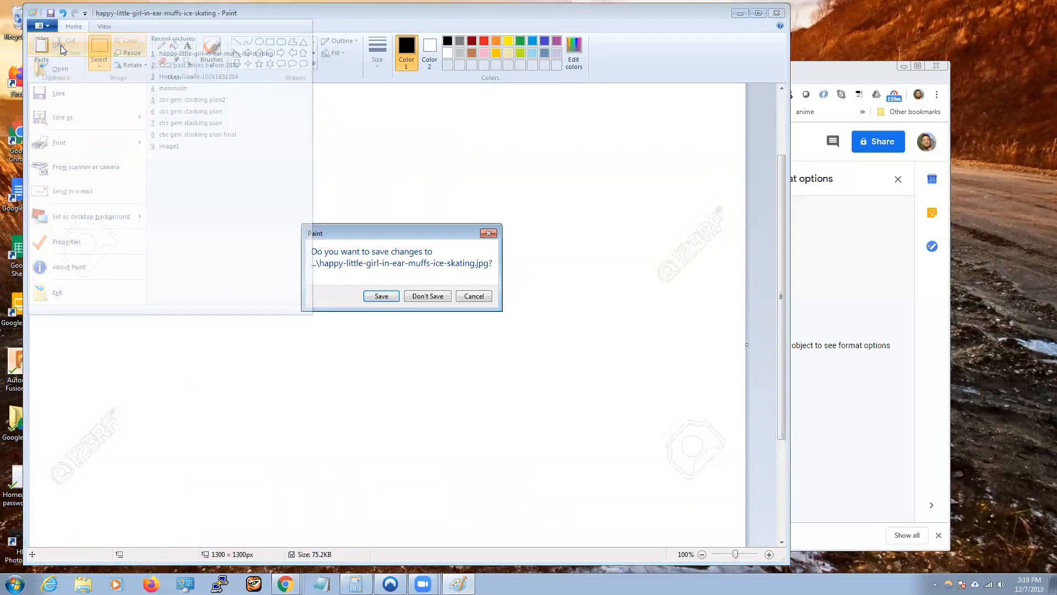
pyautogui.click(427, 296)
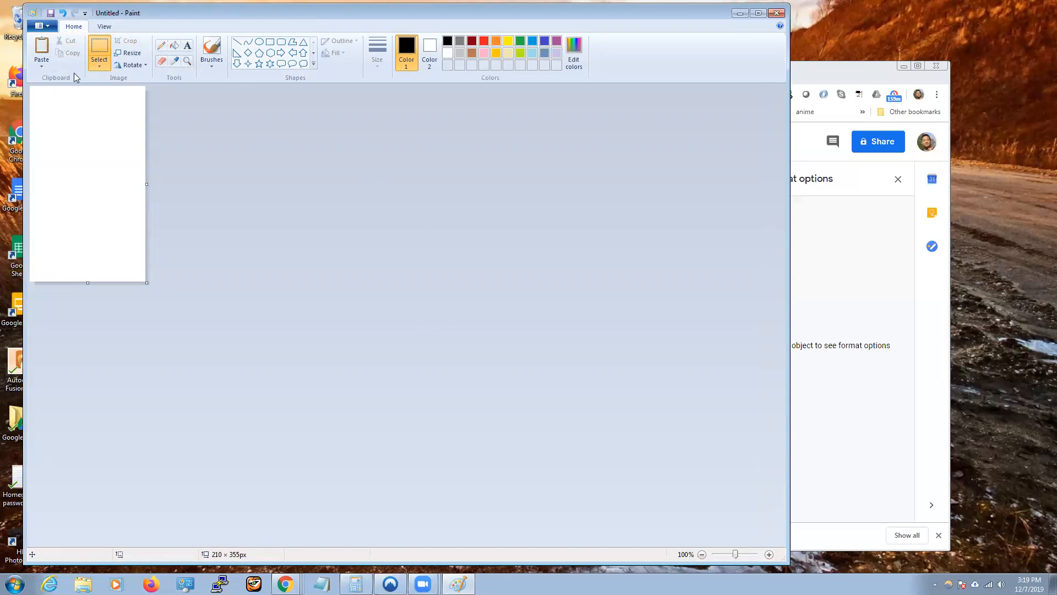
pyautogui.click(42, 46)
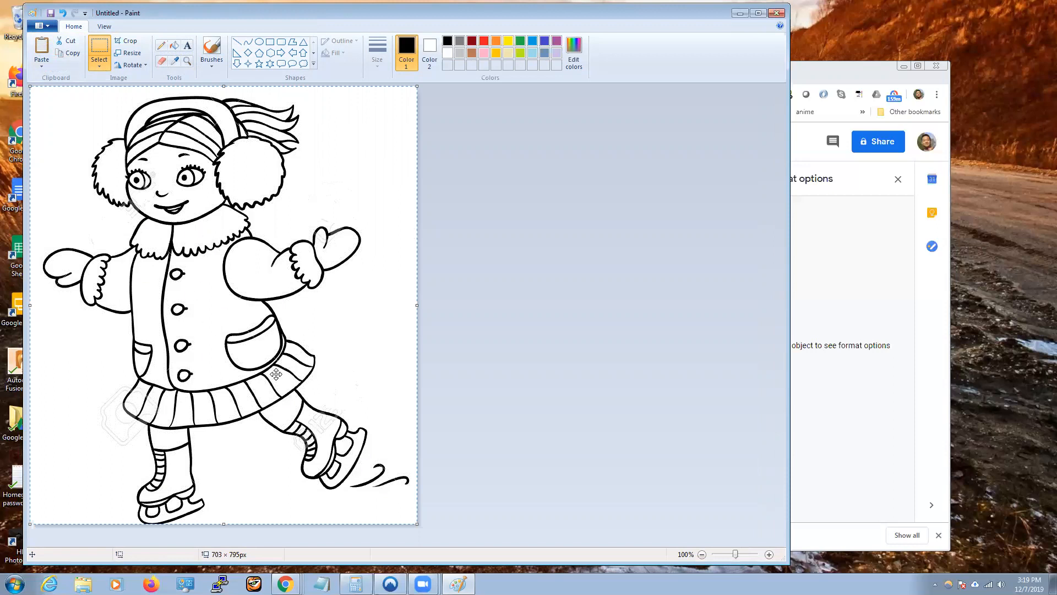
# Step: Save the cropped picture as a PNG named "little girl skater cropped" in the Pictures library and close Paint
pyautogui.hotkey('alt', 'f')
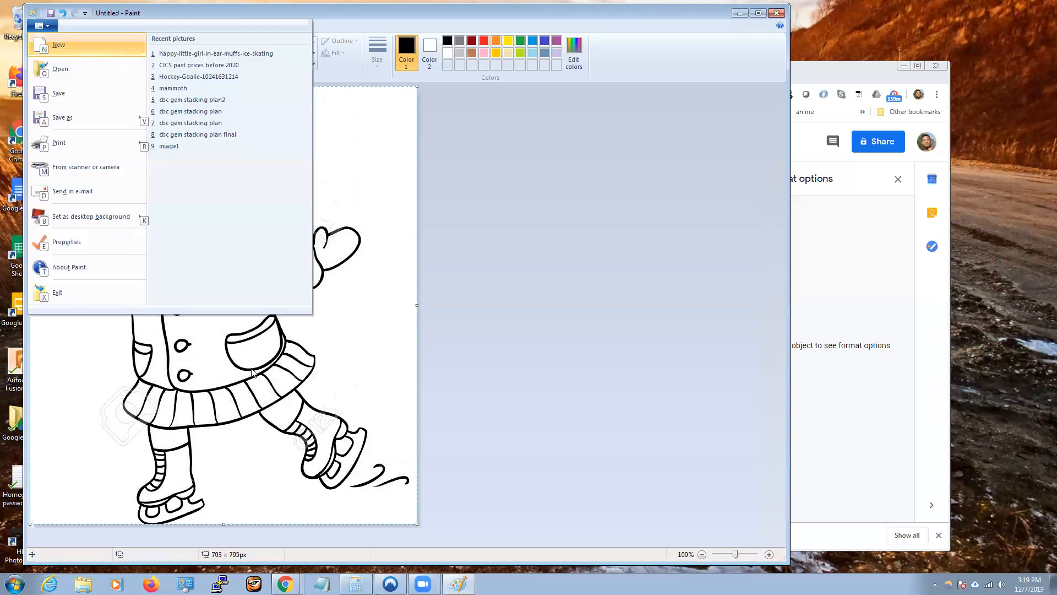
pyautogui.click(101, 100)
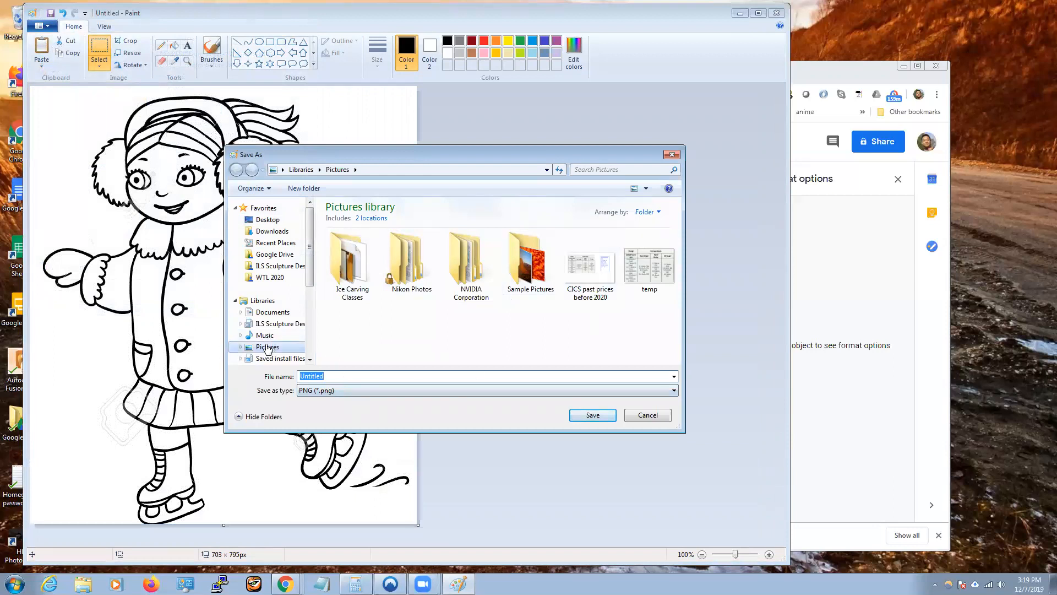
pyautogui.click(347, 378)
pyautogui.doubleClick(393, 373)
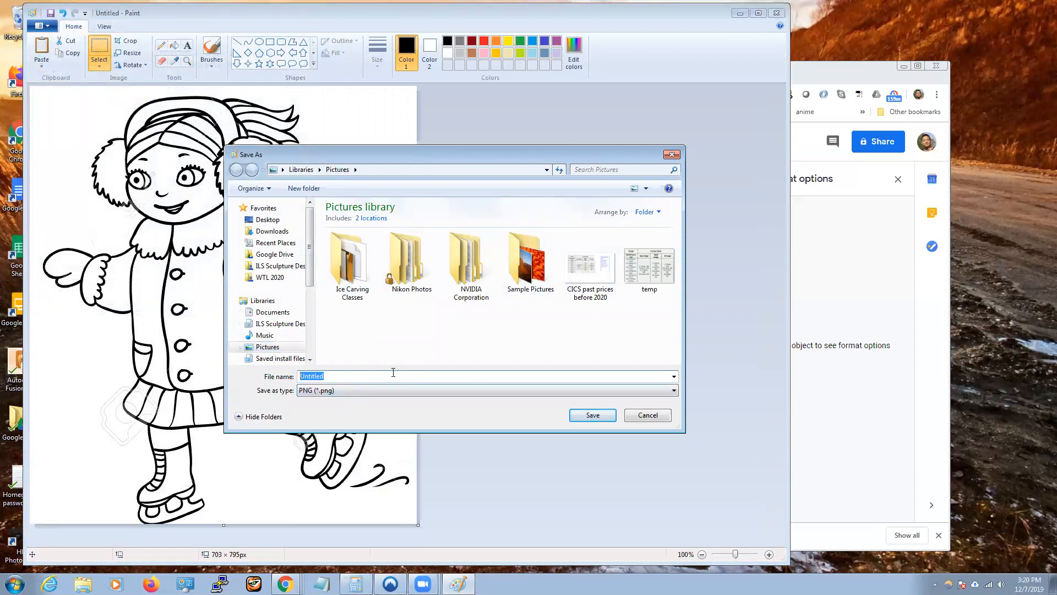
pyautogui.write('I')
pyautogui.click(590, 416)
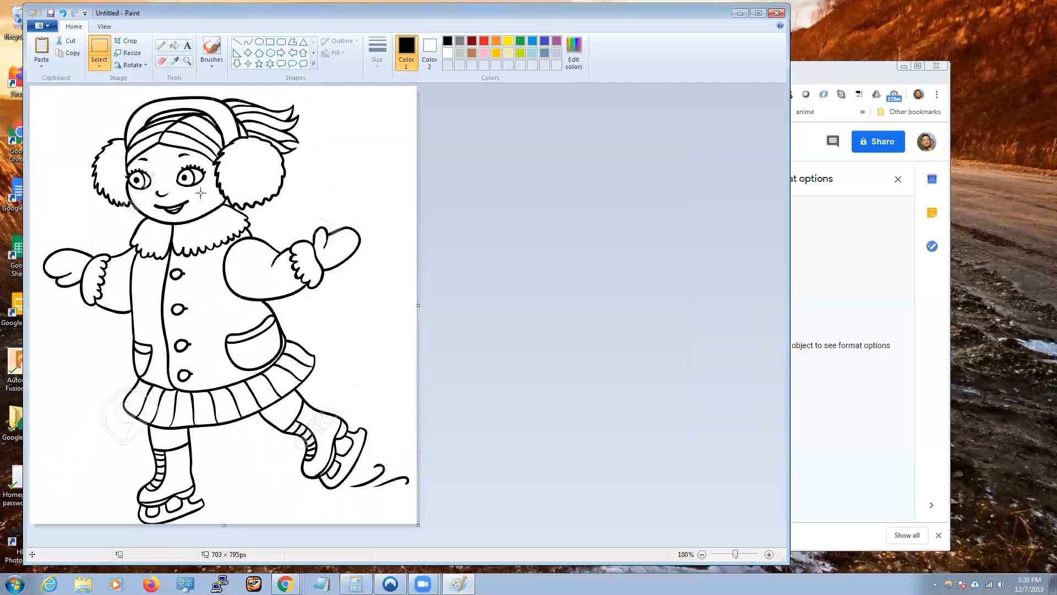
pyautogui.click(780, 15)
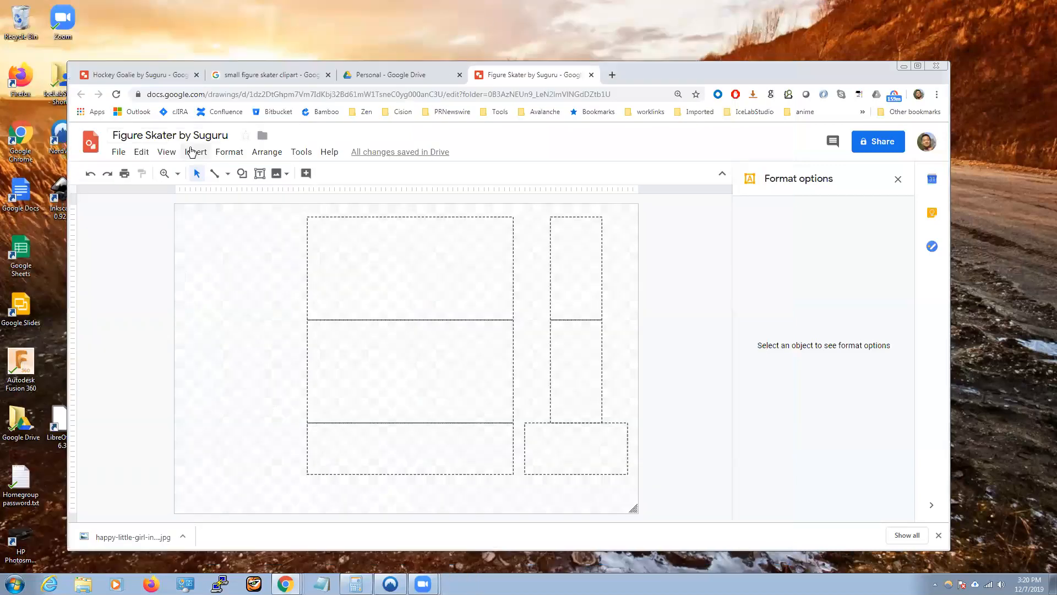
# Step: Insert the image "little girl skater cropped" from the computer's Pictures library into the Google Drawings page
pyautogui.click(194, 152)
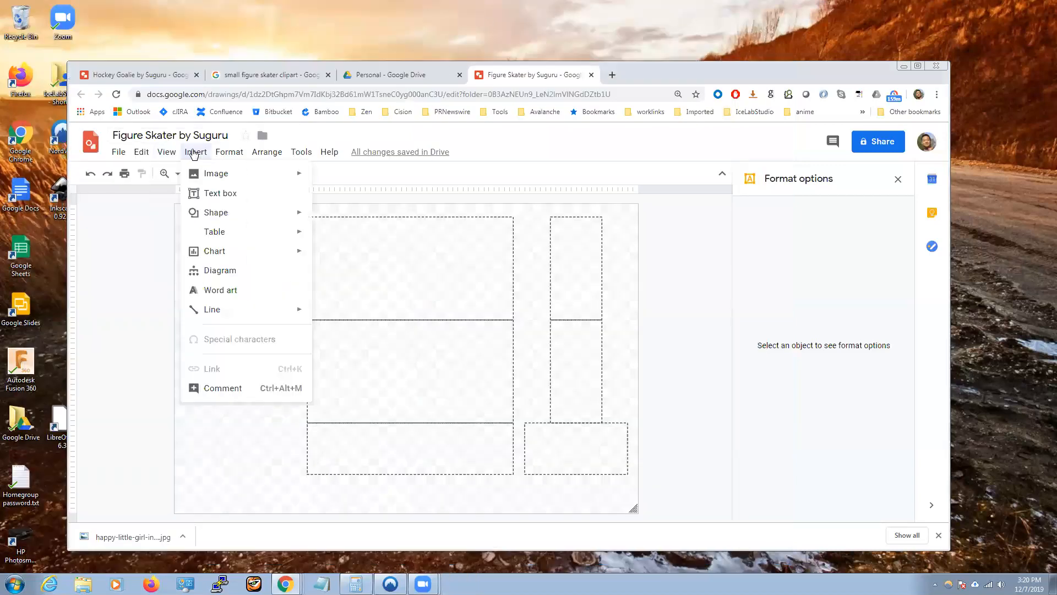
pyautogui.moveTo(209, 181)
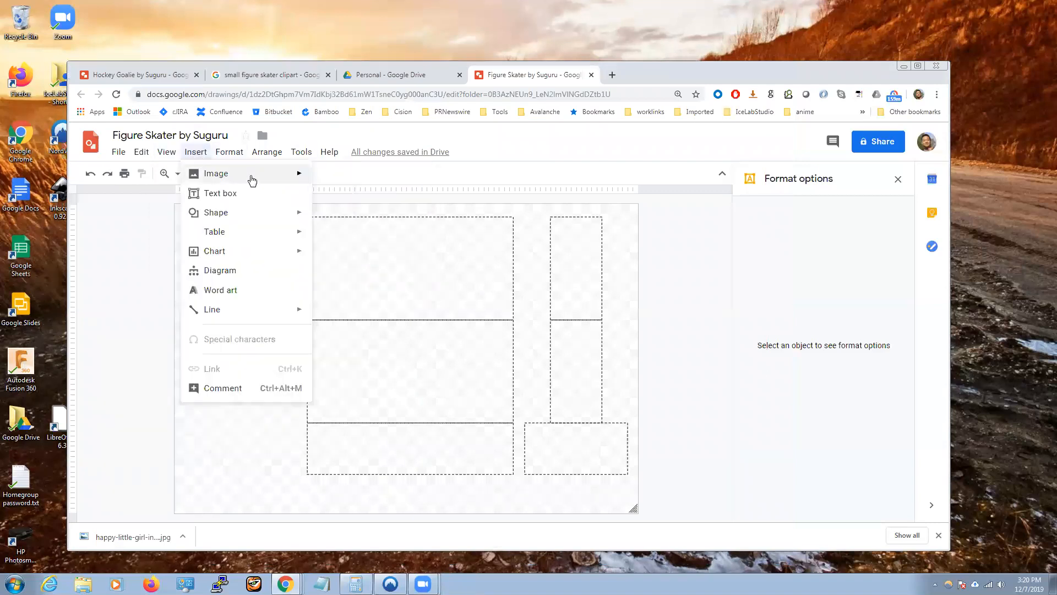
pyautogui.moveTo(251, 181)
pyautogui.click(348, 178)
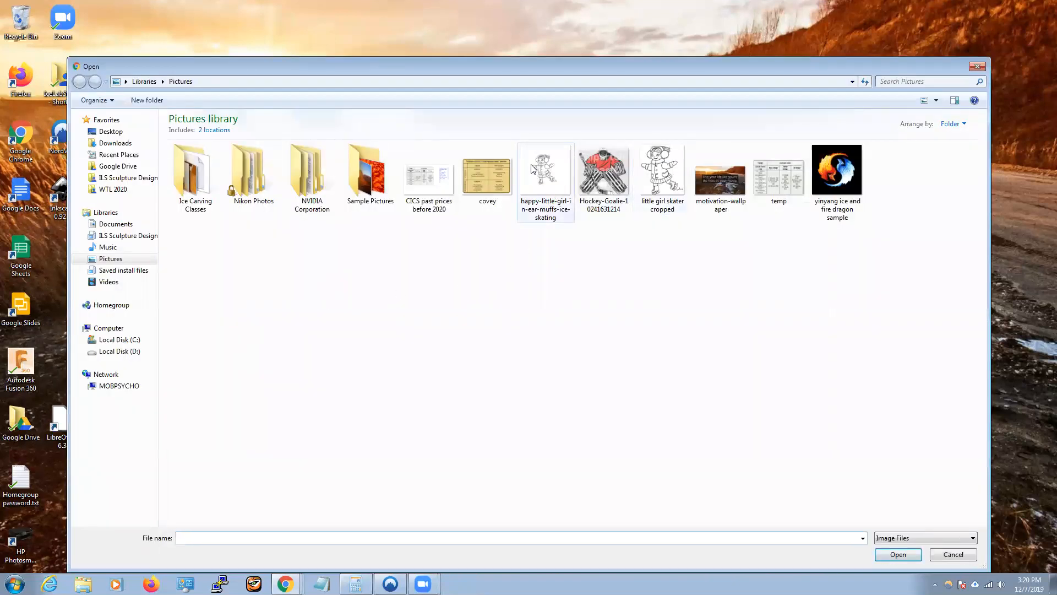
pyautogui.click(654, 190)
pyautogui.click(889, 553)
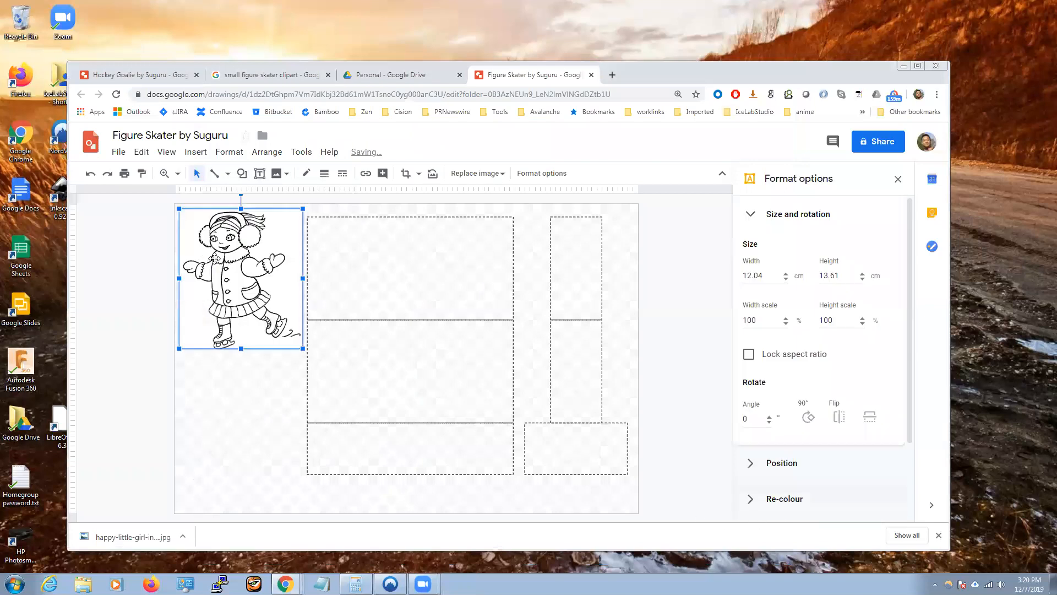
# Step: Move the skater image over the left edge of the stacked block outlines and send it to the back
pyautogui.moveTo(226, 281); pyautogui.dragTo(328, 334)
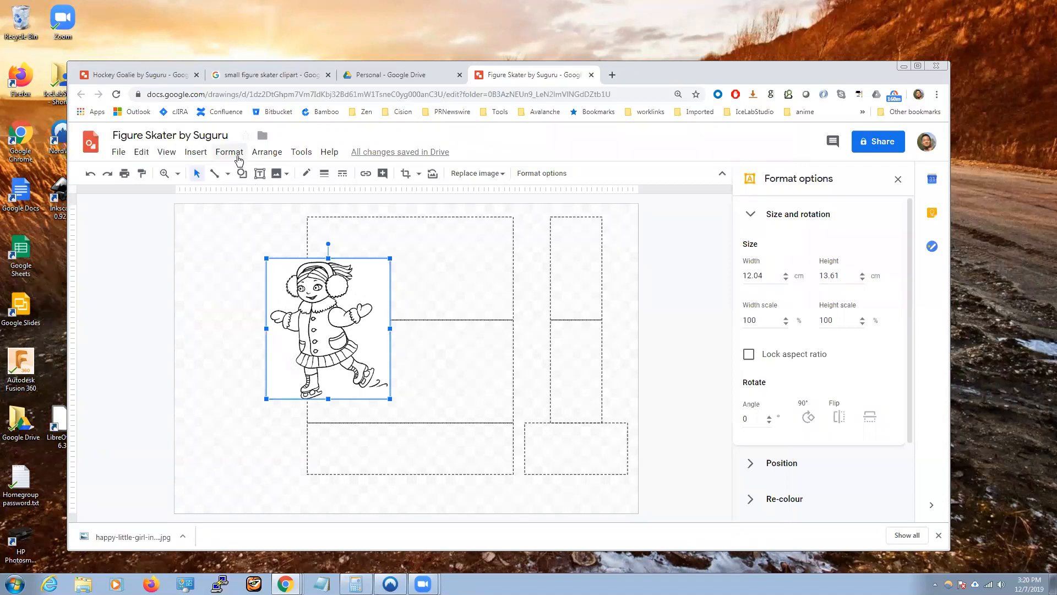
pyautogui.click(266, 154)
pyautogui.moveTo(280, 183)
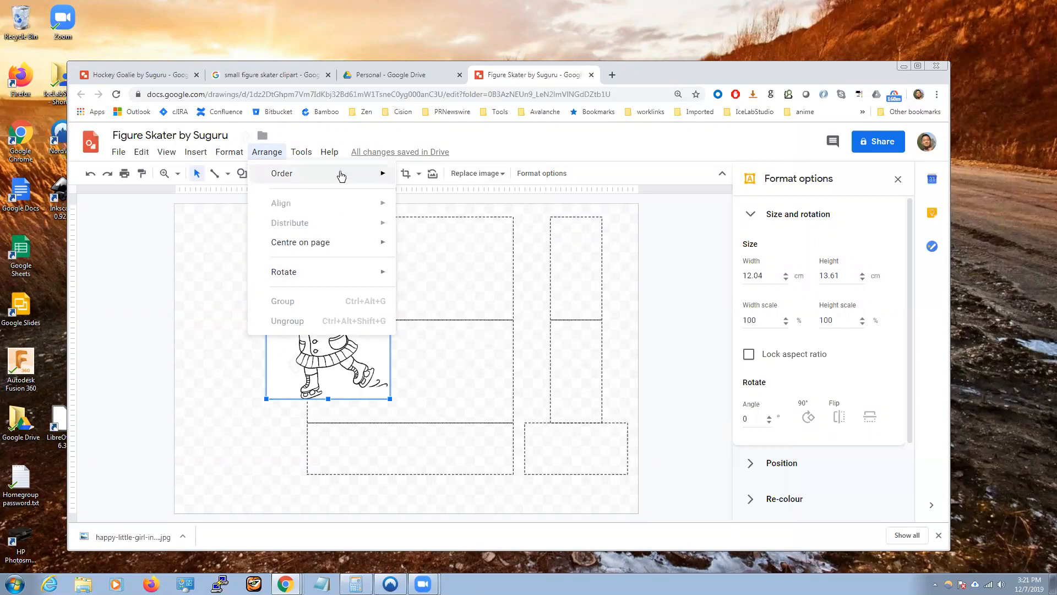
pyautogui.moveTo(366, 173)
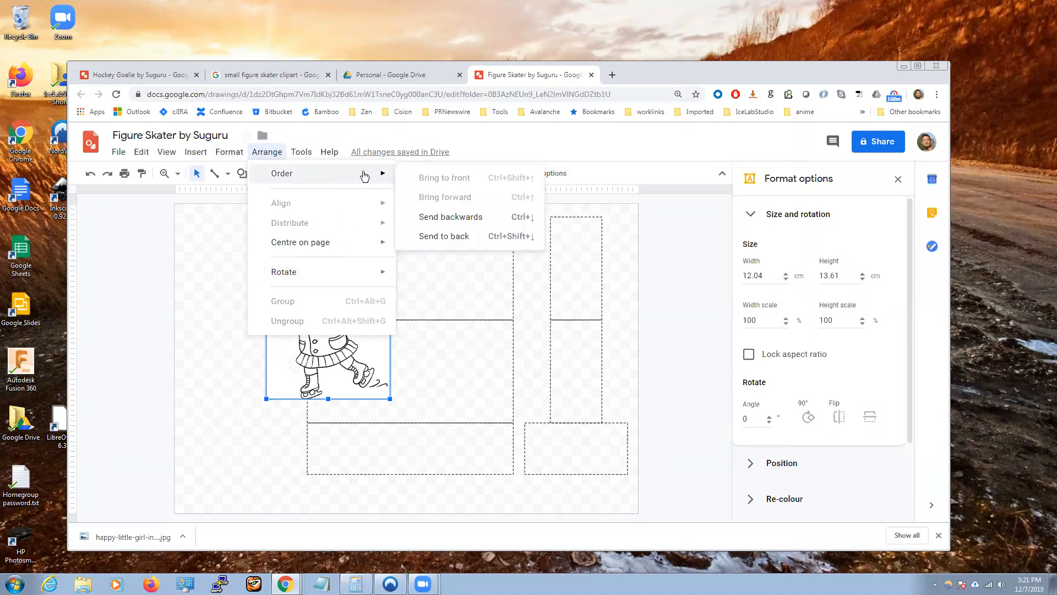
pyautogui.click(464, 216)
pyautogui.click(268, 155)
pyautogui.moveTo(363, 173)
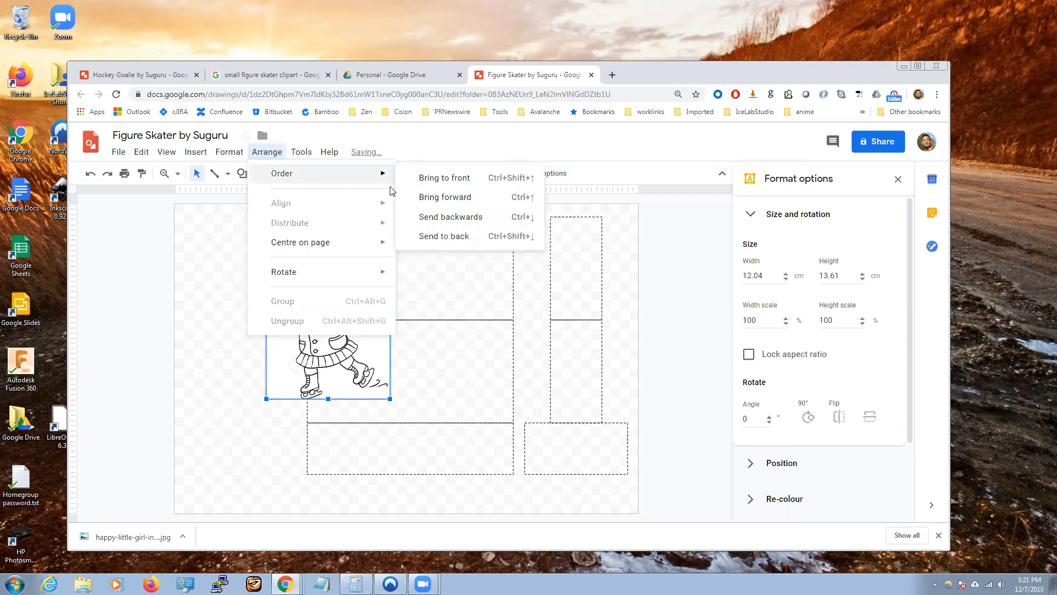
pyautogui.click(443, 218)
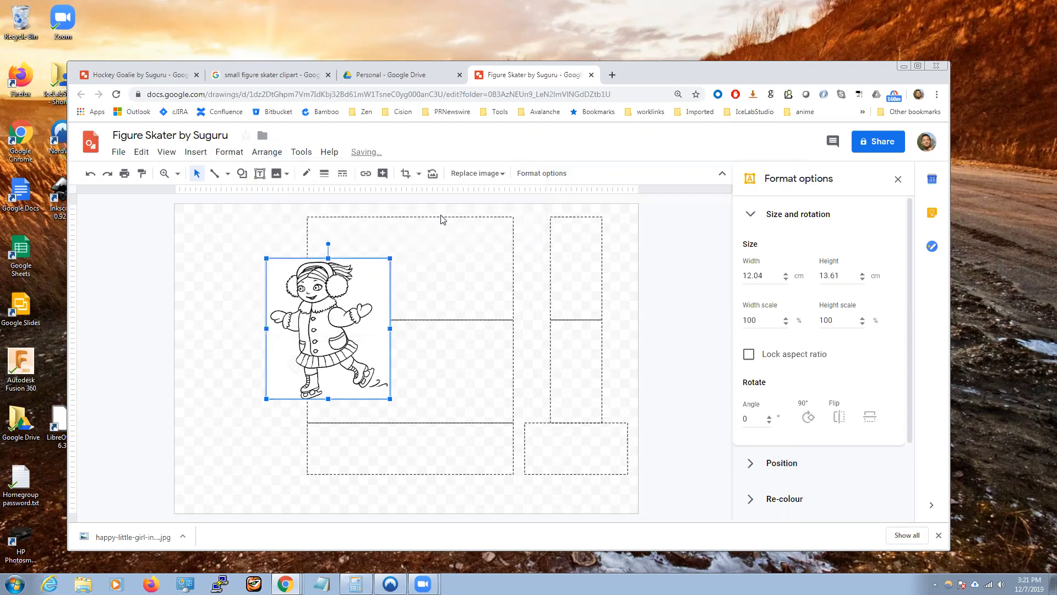
pyautogui.click(267, 152)
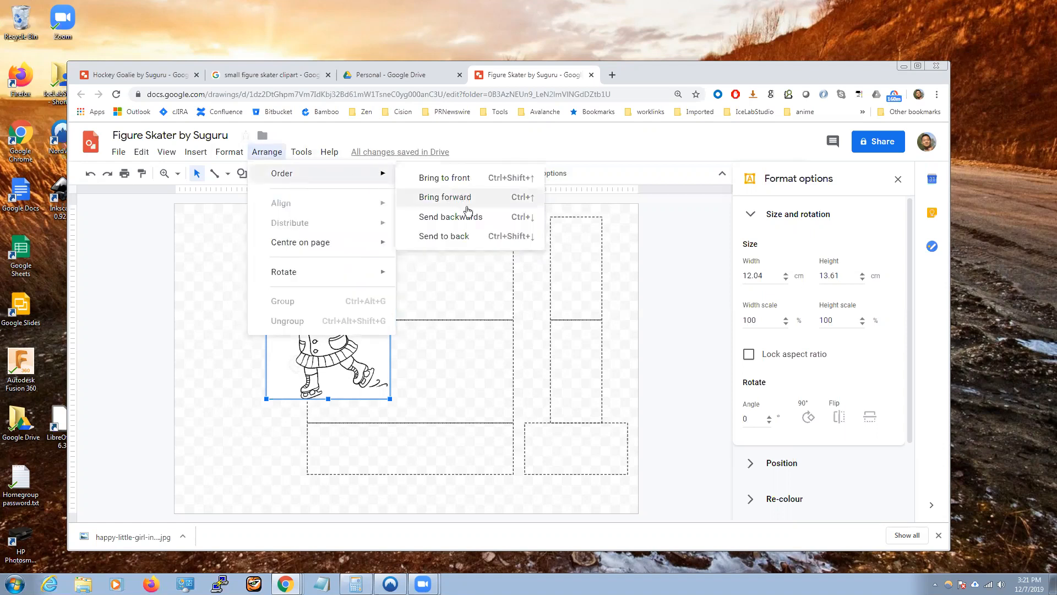
pyautogui.click(443, 239)
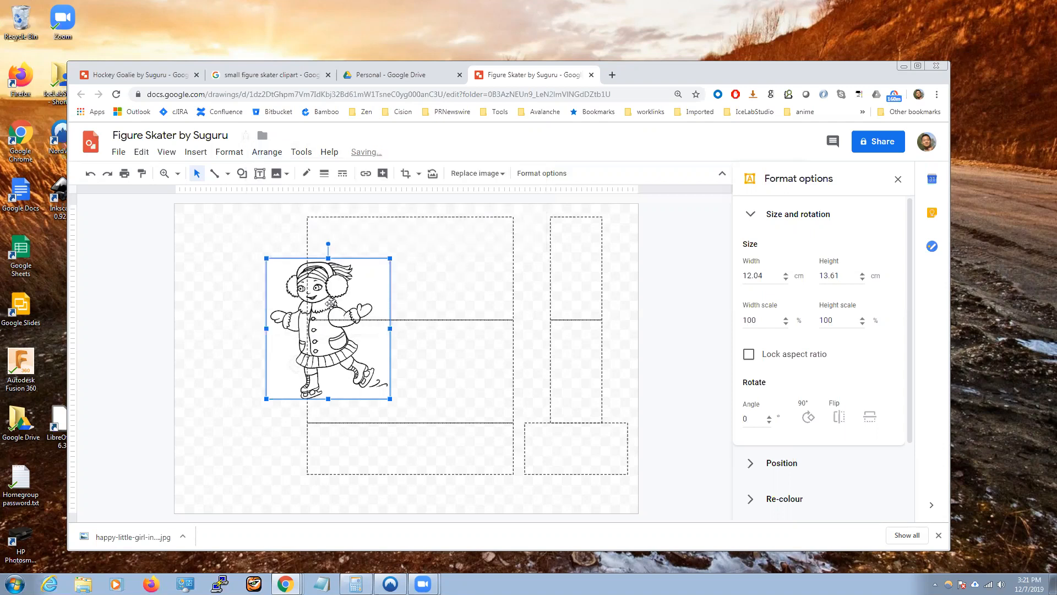
# Step: Move the skater image inside the two upper blocks and enlarge it to about 16.67 × 18.85 cm
pyautogui.click(295, 318)
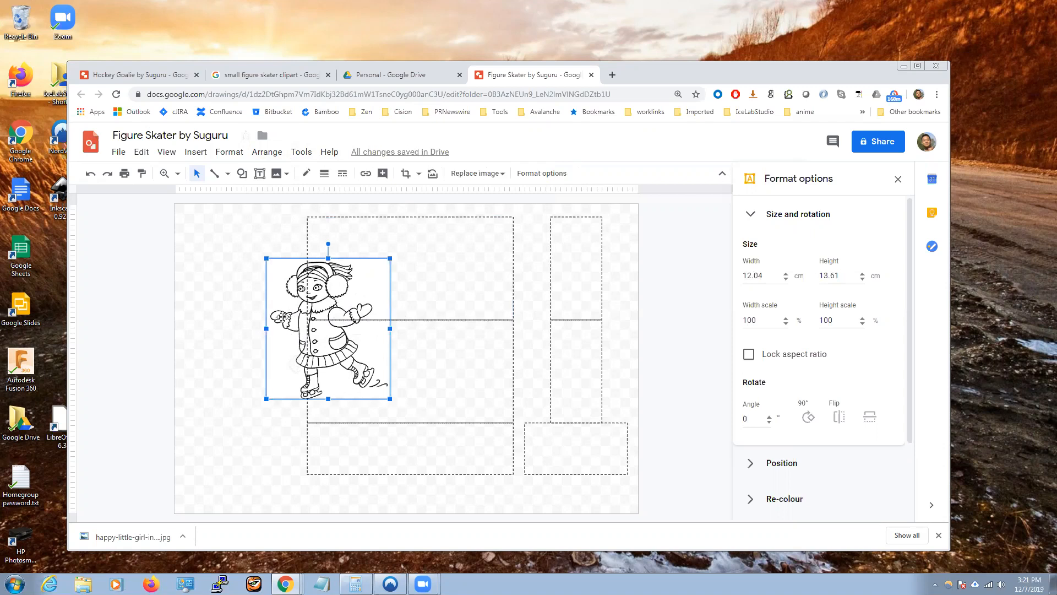
pyautogui.moveTo(282, 316); pyautogui.dragTo(348, 287)
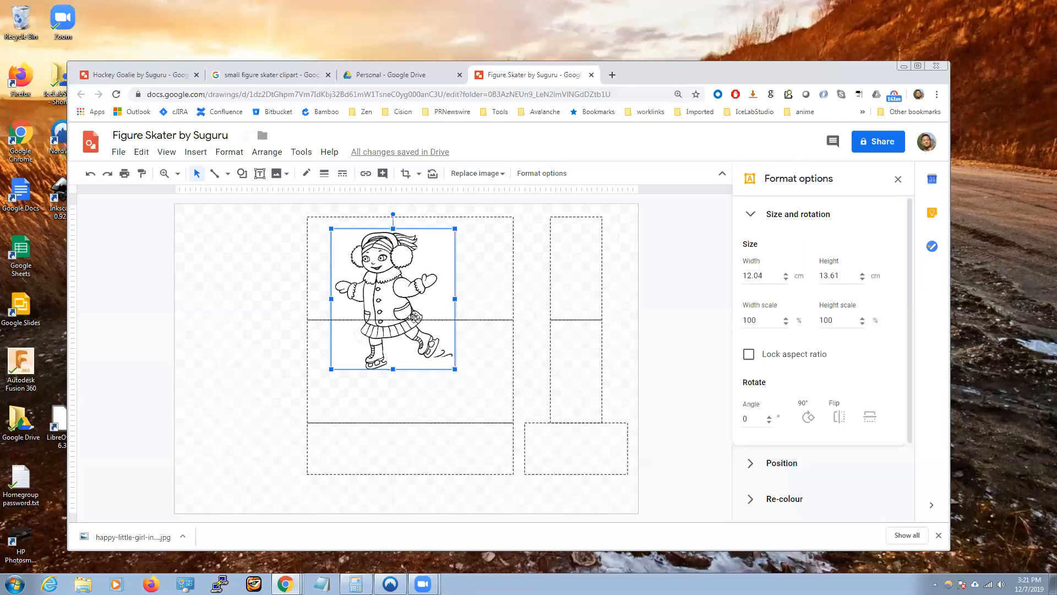
pyautogui.moveTo(455, 369); pyautogui.dragTo(502, 423)
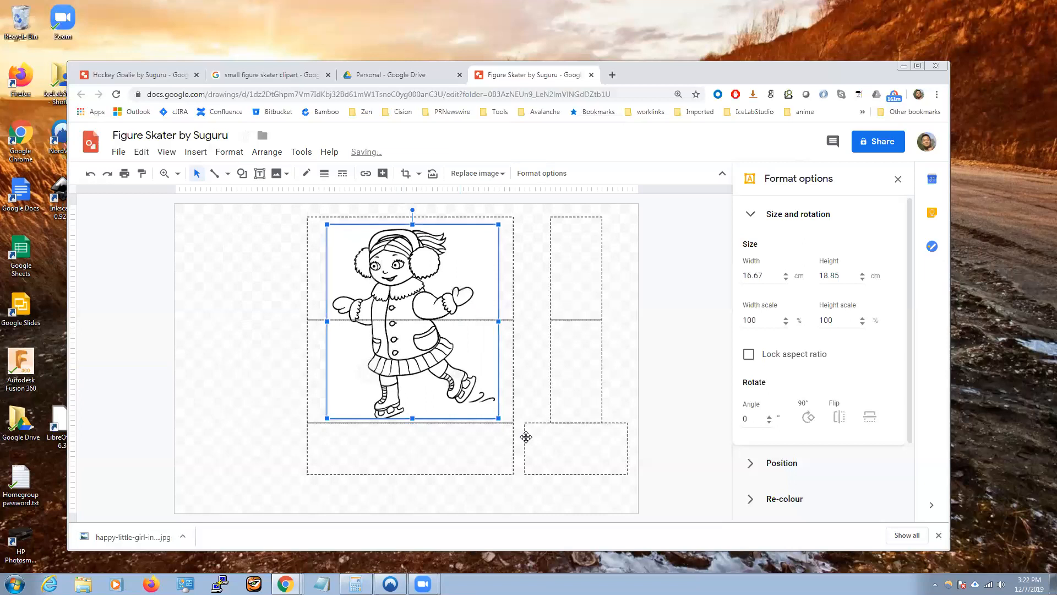
# Step: Nudge the skater image slightly up and right within the two upper blocks, and deselect it
pyautogui.press('Up')
pyautogui.press('Right')
pyautogui.press('Right')
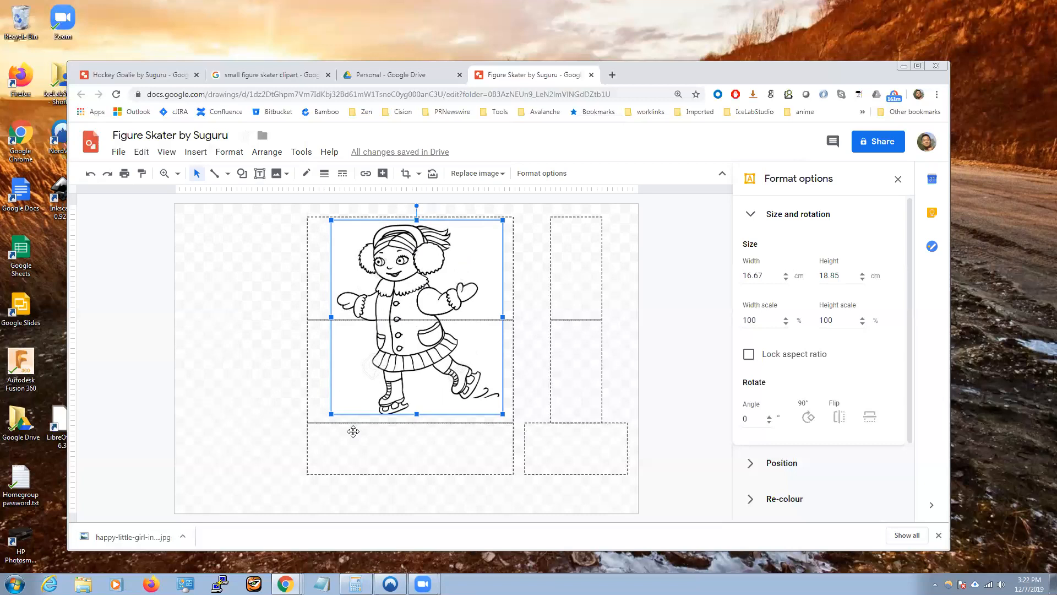
pyautogui.click(237, 402)
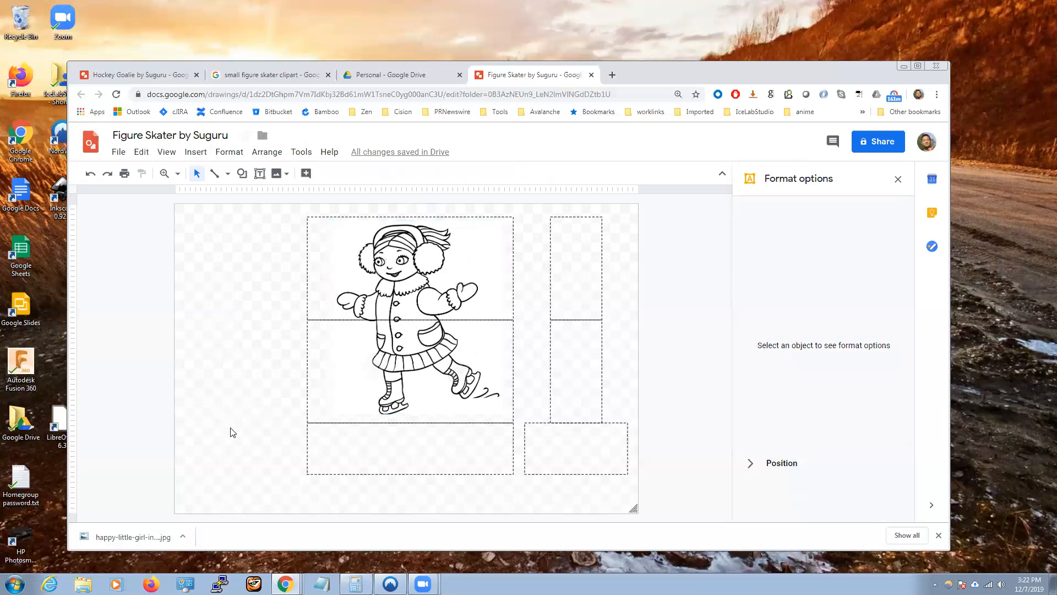
pyautogui.click(399, 349)
pyautogui.click(409, 264)
pyautogui.click(390, 369)
pyautogui.click(355, 284)
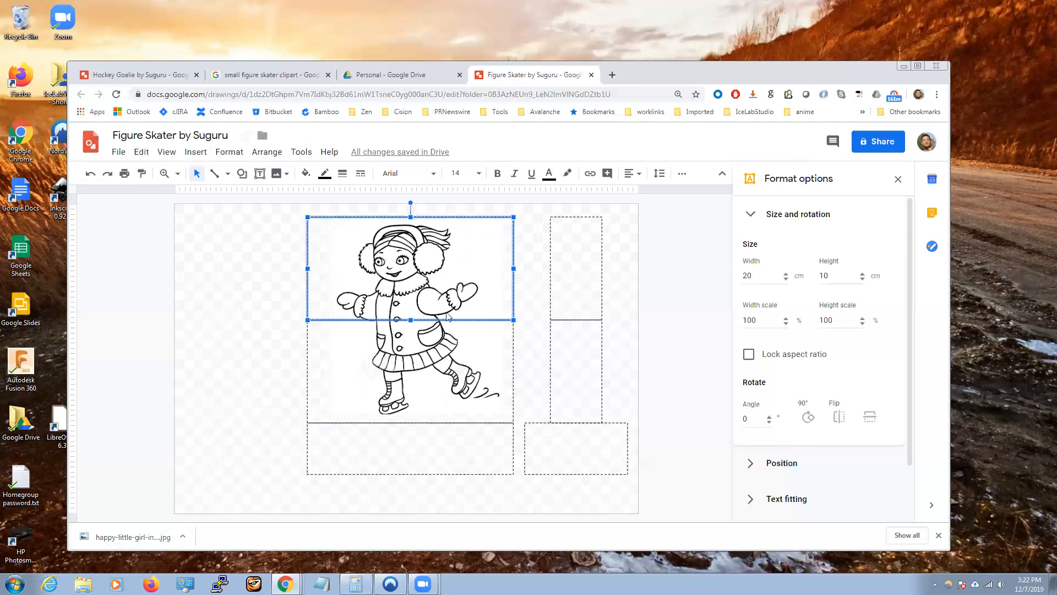
pyautogui.click(436, 359)
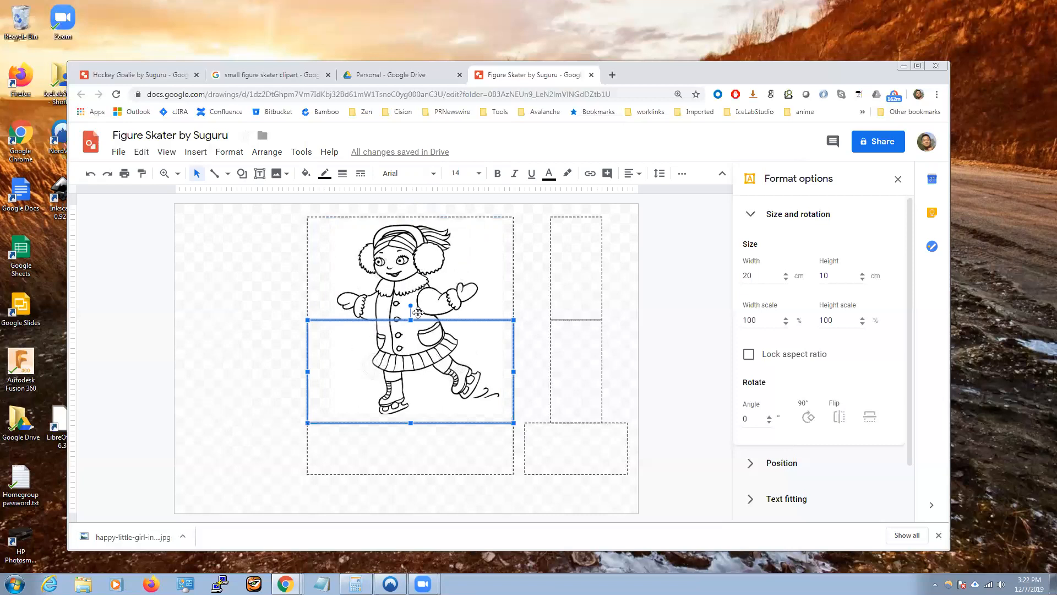
# Step: Move the top front block off the skater, move the skater image out to the page's lower left, and return the block to the stack
pyautogui.click(392, 279)
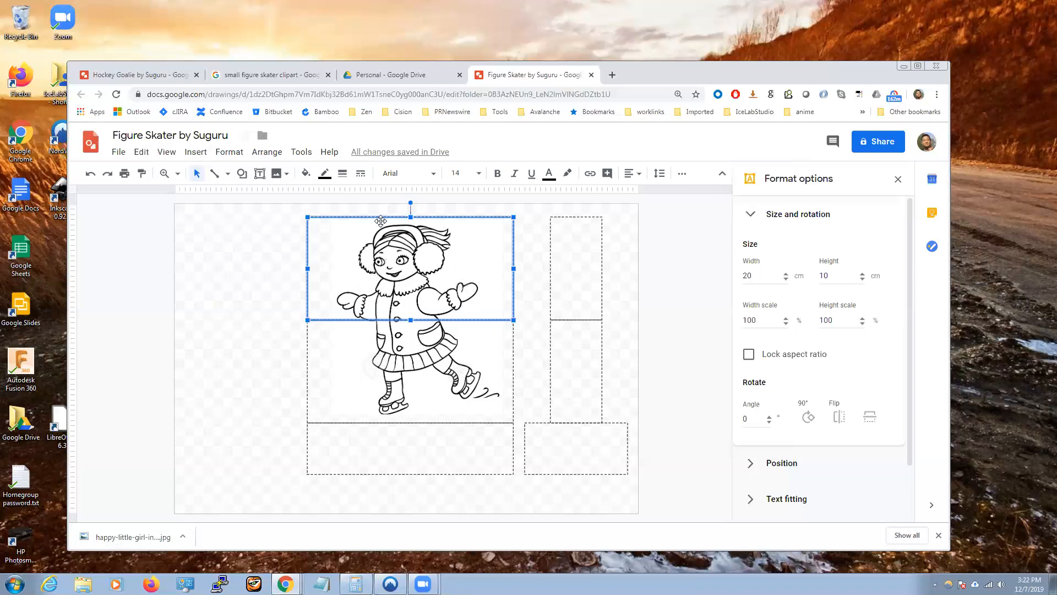
pyautogui.moveTo(314, 221); pyautogui.dragTo(193, 234)
pyautogui.click(415, 283)
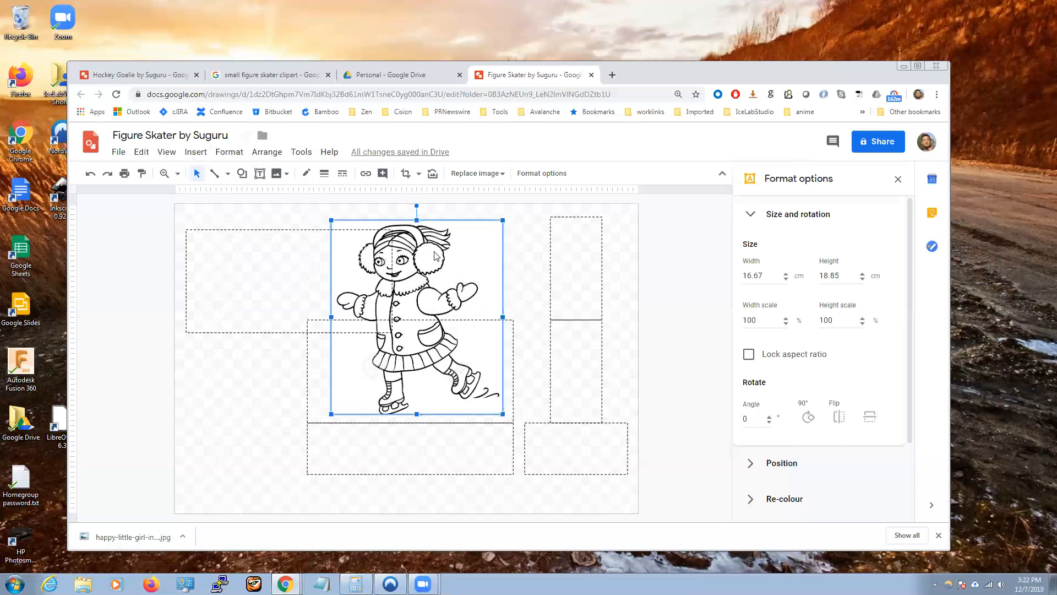
pyautogui.moveTo(393, 274); pyautogui.dragTo(212, 367)
pyautogui.click(322, 234)
pyautogui.moveTo(325, 234); pyautogui.dragTo(443, 219)
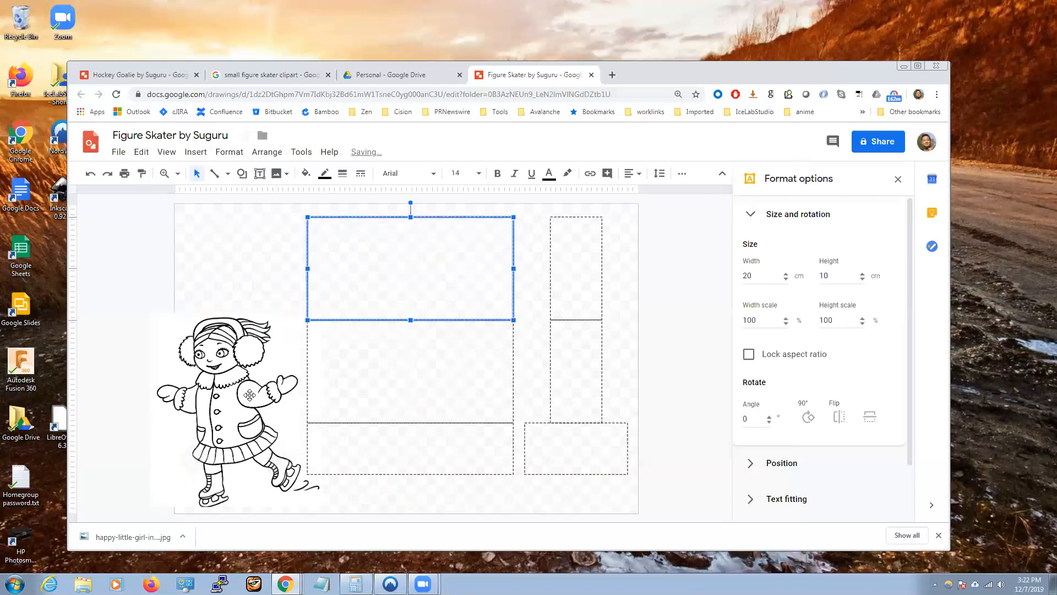
# Step: Move the skater image back inside the two upper front blocks, and try rotating it before restoring its angle to 0°
pyautogui.click(226, 388)
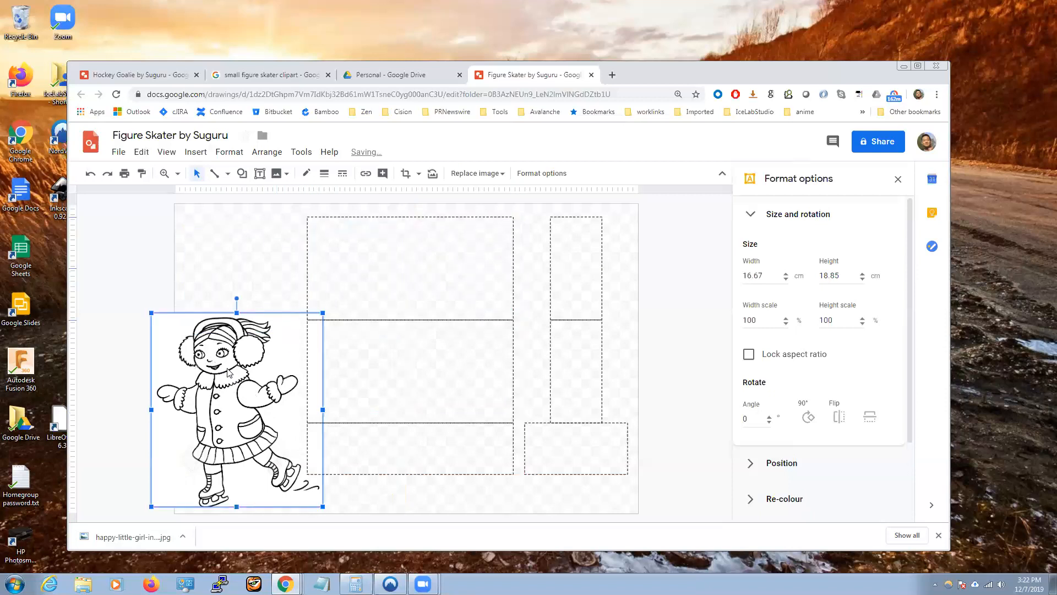
pyautogui.moveTo(222, 338); pyautogui.dragTo(397, 253)
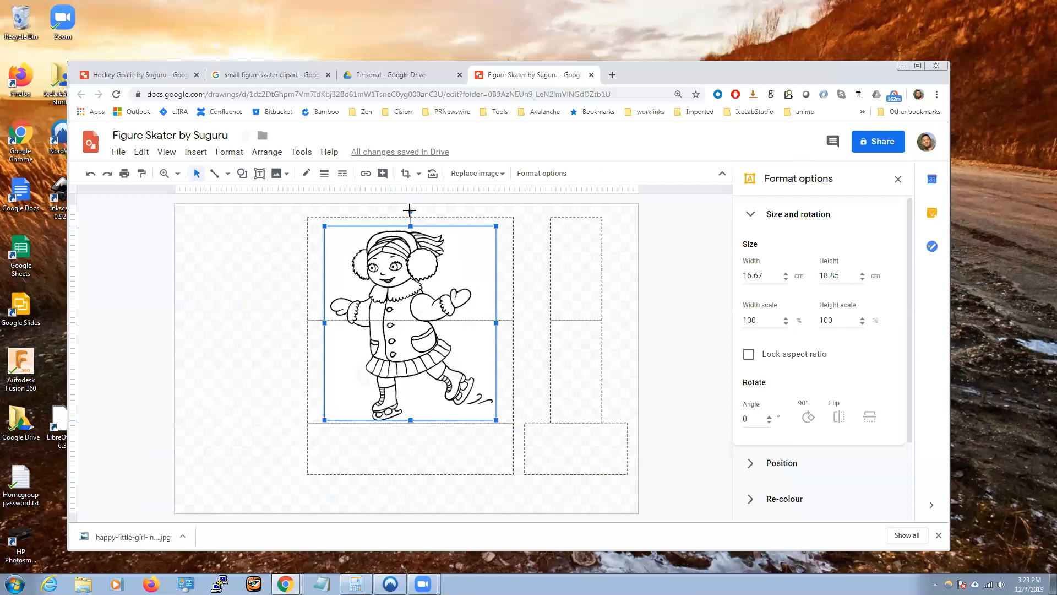
pyautogui.moveTo(411, 211); pyautogui.dragTo(320, 258)
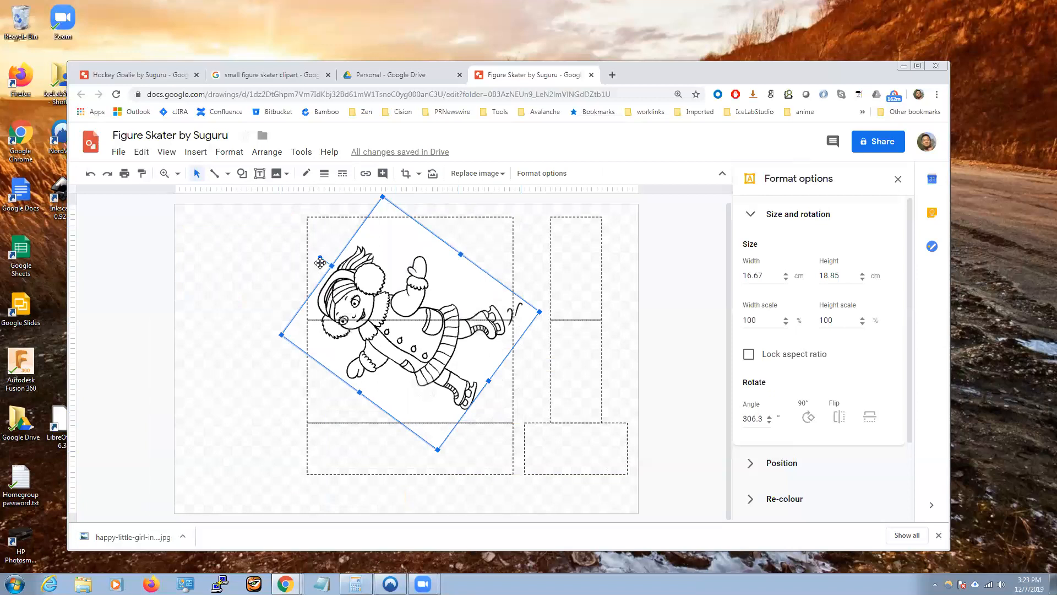
pyautogui.moveTo(320, 256); pyautogui.dragTo(413, 245)
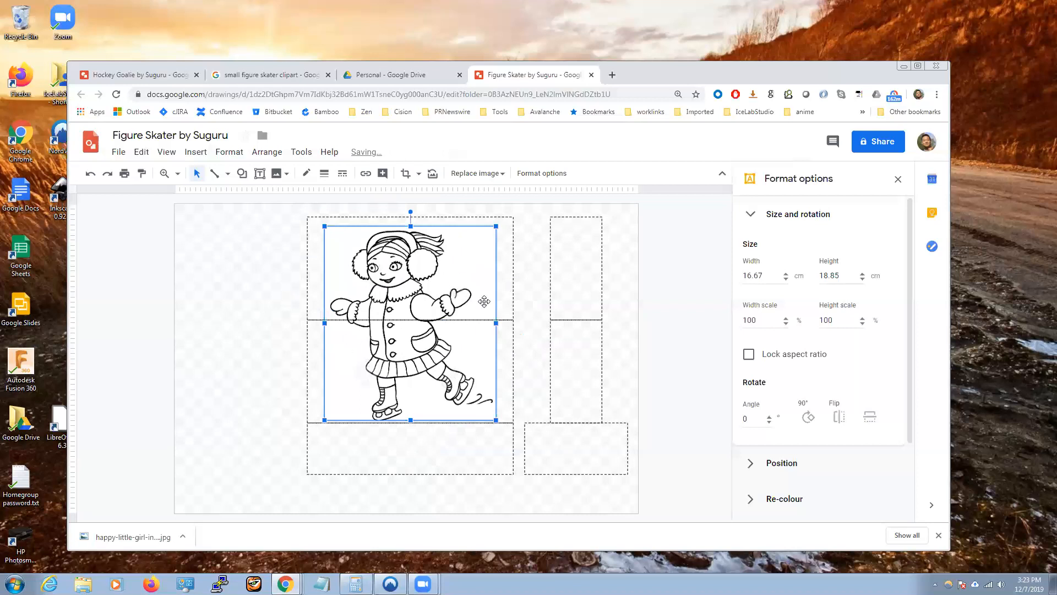
# Step: Resize the skater image to about 16.83 × 19.04 cm inside the two upper front blocks, and deselect it
pyautogui.moveTo(497, 225)
pyautogui.mouseDown()
pyautogui.moveTo(470, 257)
pyautogui.moveTo(505, 231)
pyautogui.mouseUp()
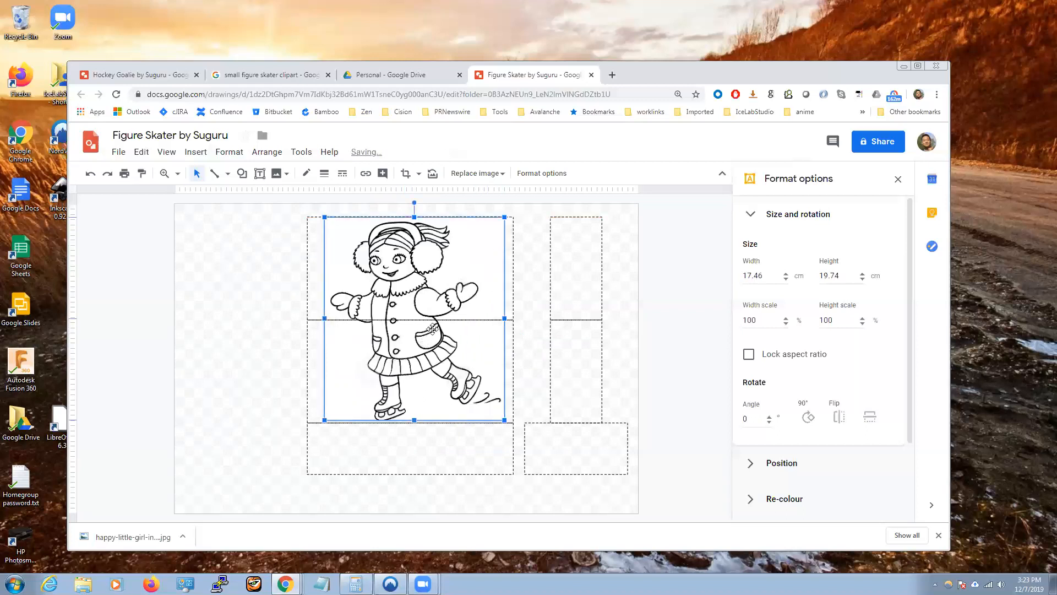
pyautogui.moveTo(504, 218); pyautogui.dragTo(497, 224)
pyautogui.moveTo(395, 289); pyautogui.dragTo(406, 289)
pyautogui.hotkey('ctrl', 'z')
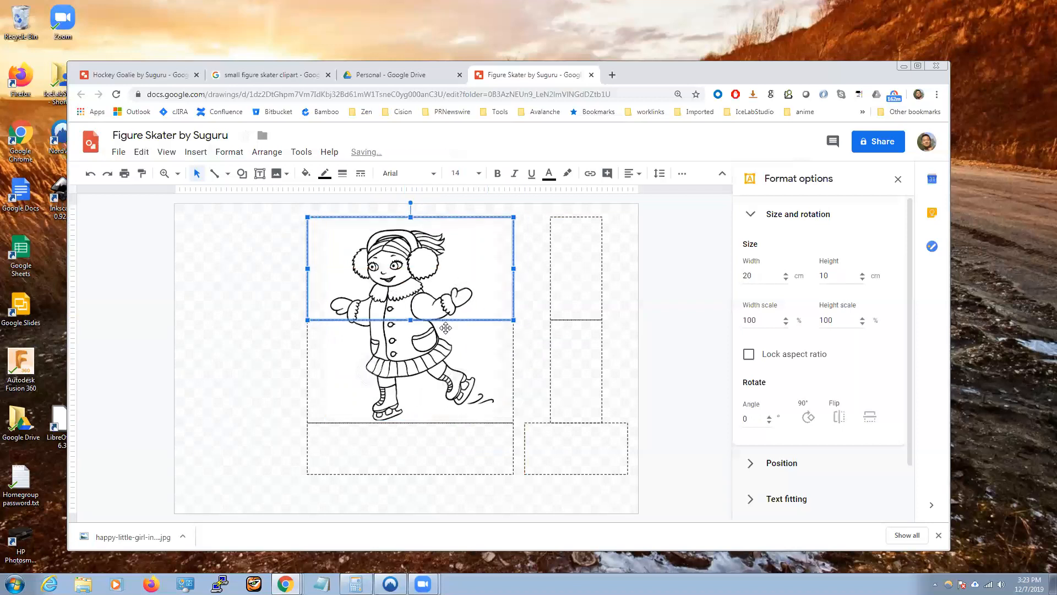
pyautogui.click(456, 329)
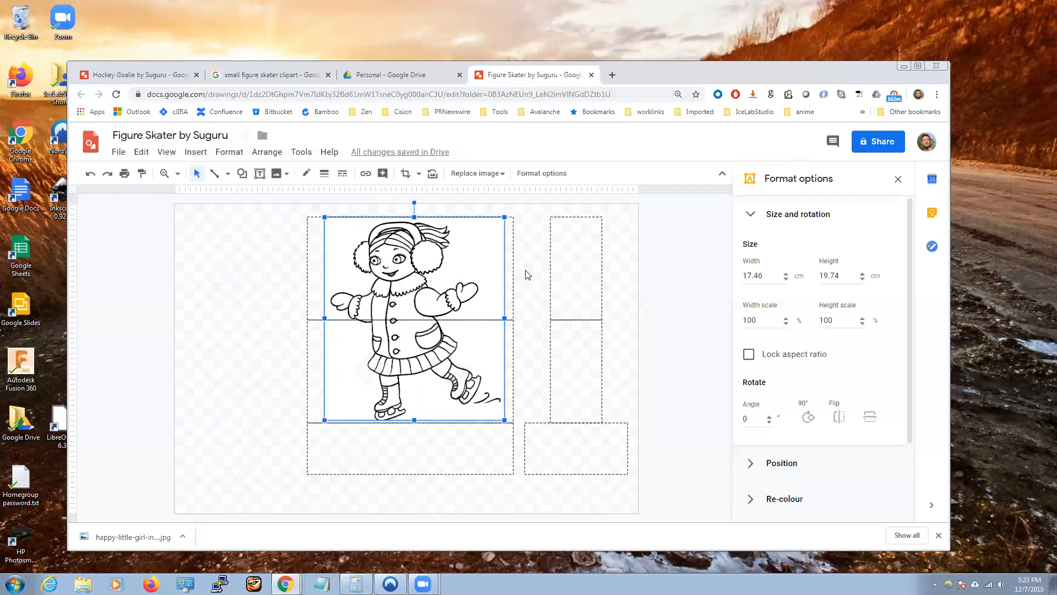
pyautogui.moveTo(502, 218); pyautogui.dragTo(498, 224)
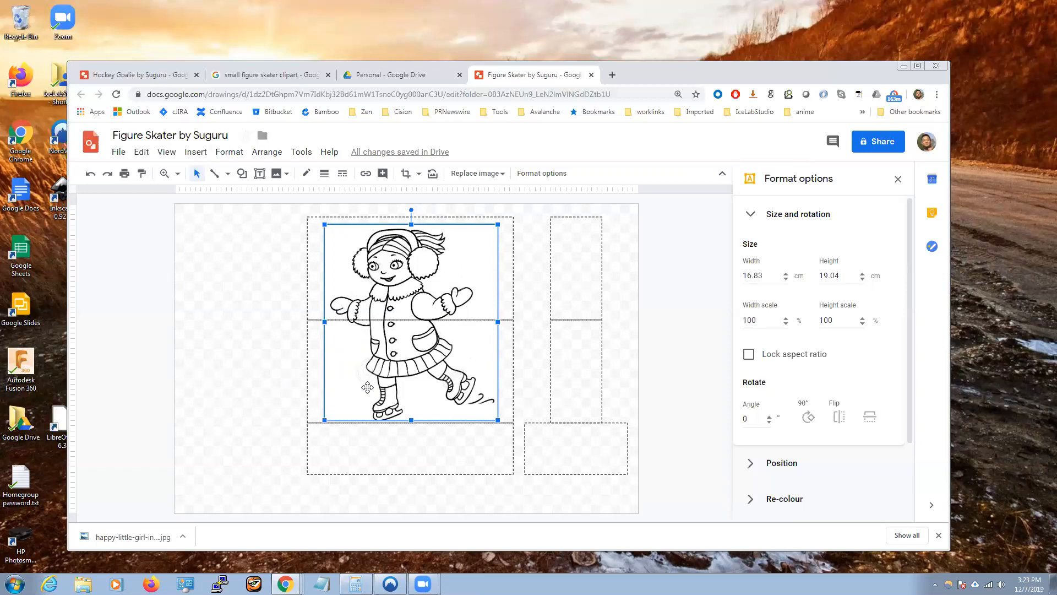
pyautogui.click(260, 330)
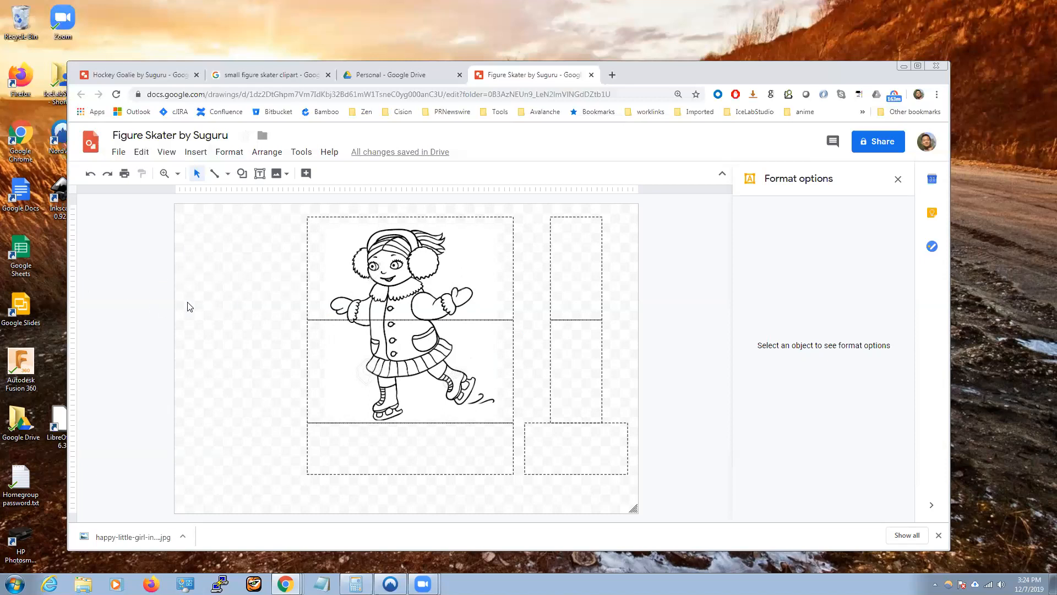
pyautogui.click(394, 291)
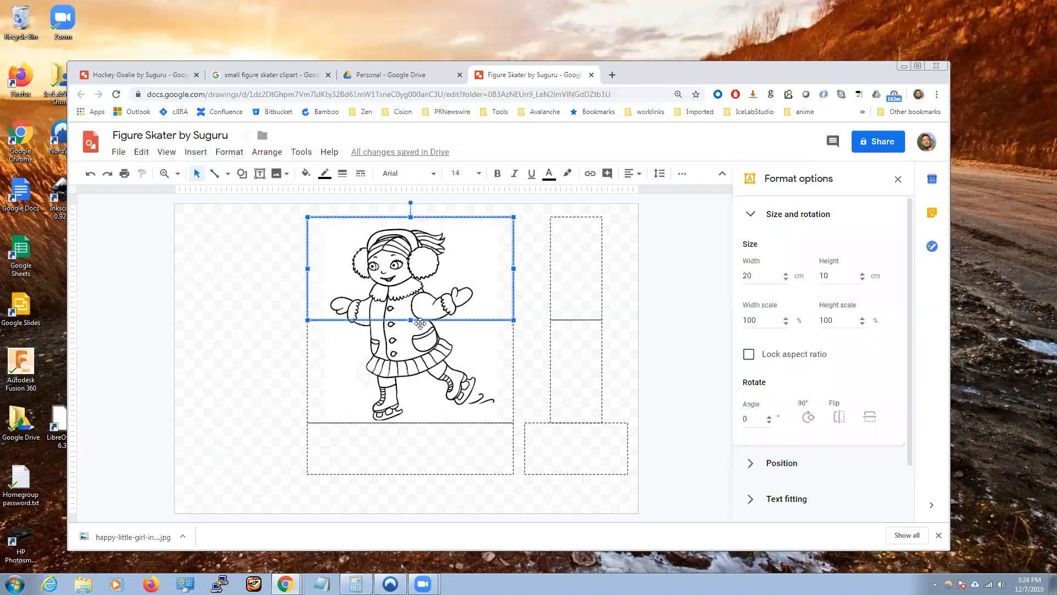
pyautogui.click(393, 349)
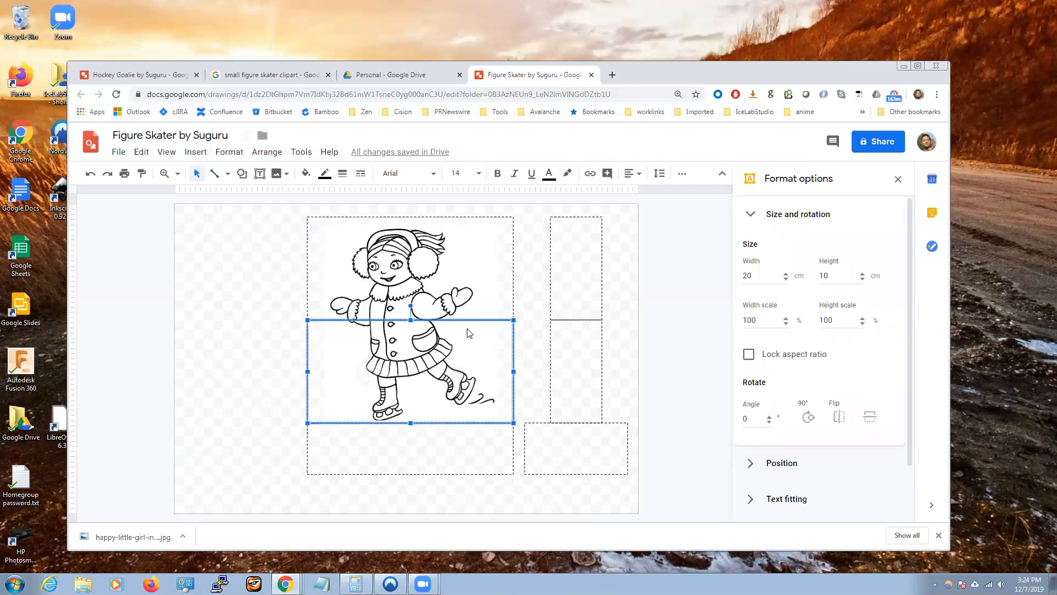
pyautogui.click(283, 302)
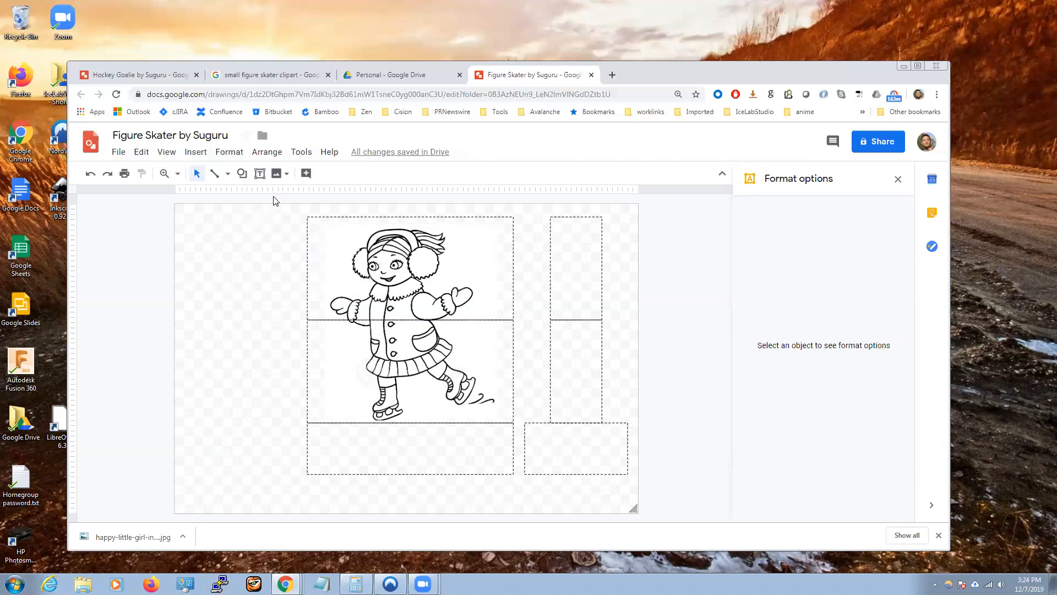
# Step: Draw a circle about 20 × 19.94 cm over the skater, spanning the two upper front blocks
pyautogui.click(241, 174)
pyautogui.moveTo(275, 198)
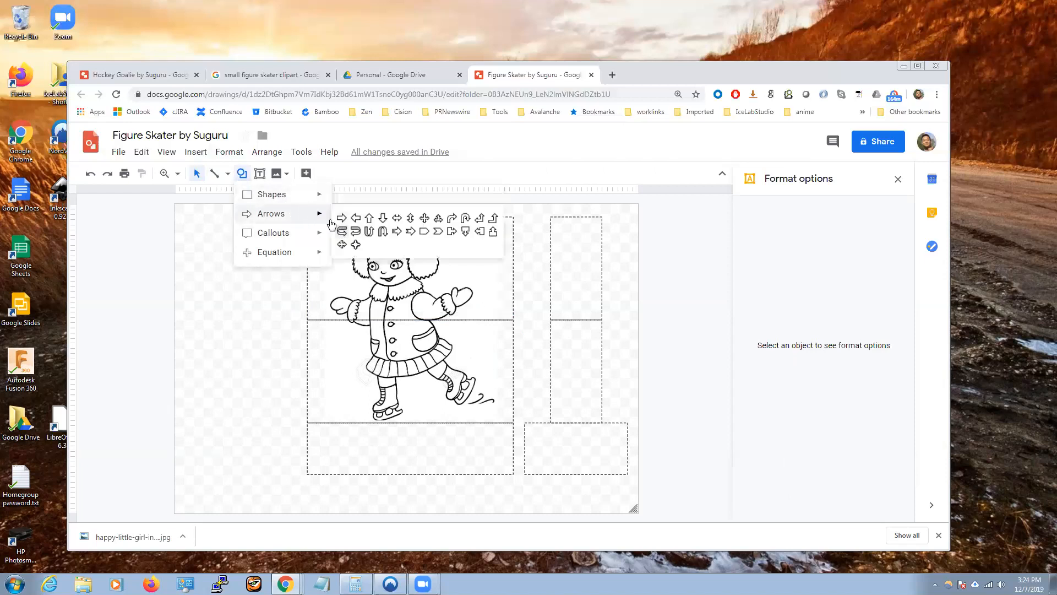
pyautogui.click(341, 222)
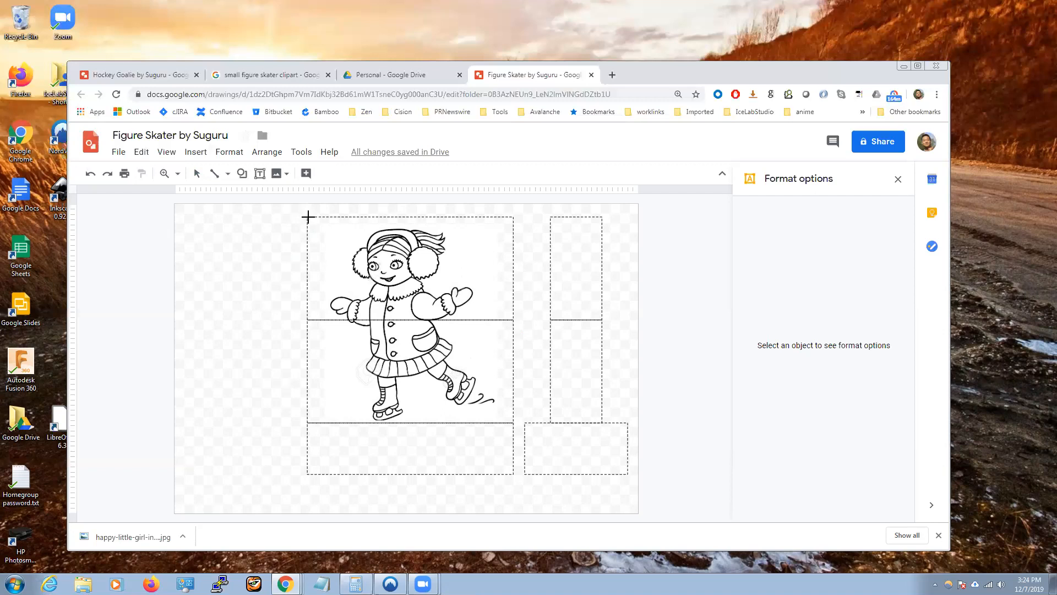
pyautogui.moveTo(307, 217); pyautogui.dragTo(514, 427)
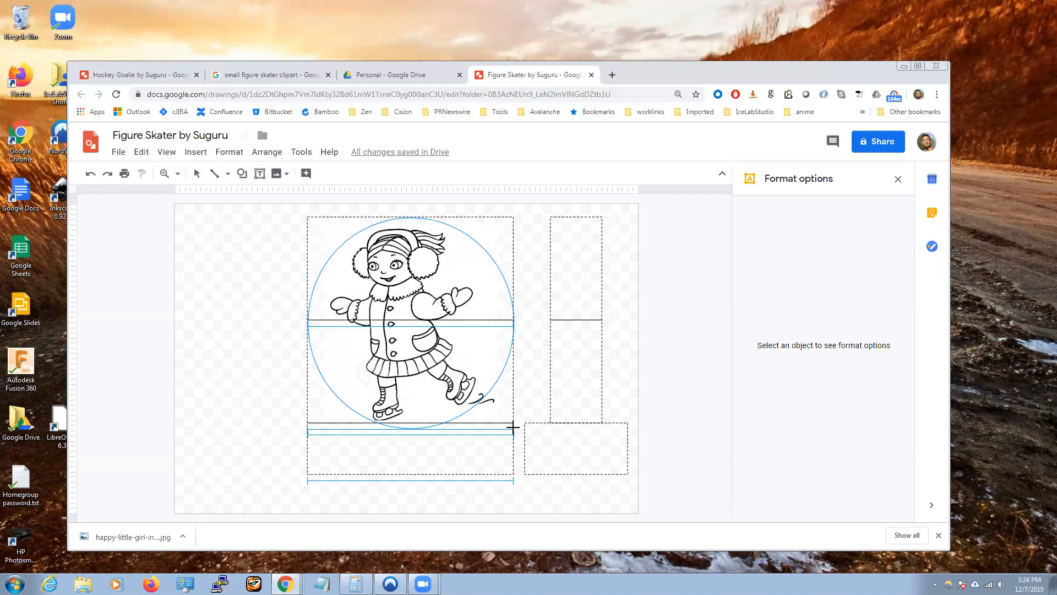
pyautogui.moveTo(514, 427); pyautogui.dragTo(513, 424)
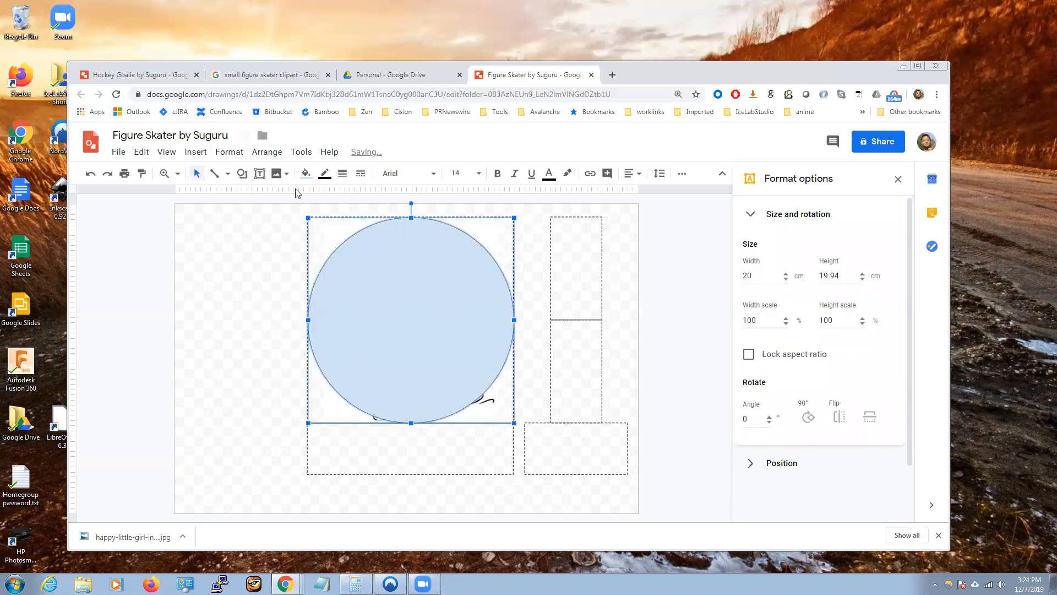
# Step: Make the circle's fill transparent and deselect it
pyautogui.click(306, 174)
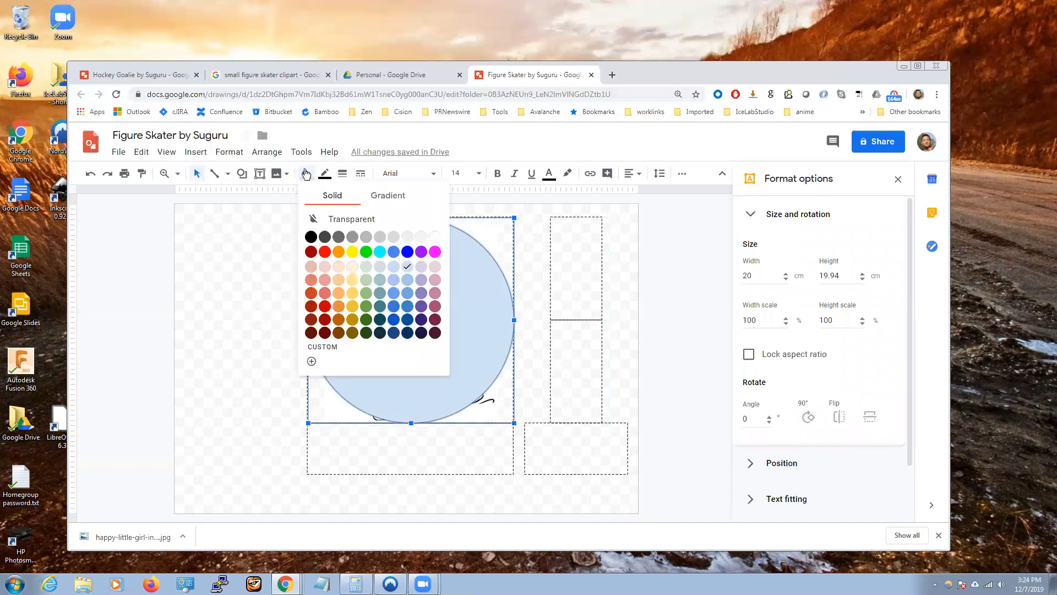
pyautogui.click(351, 220)
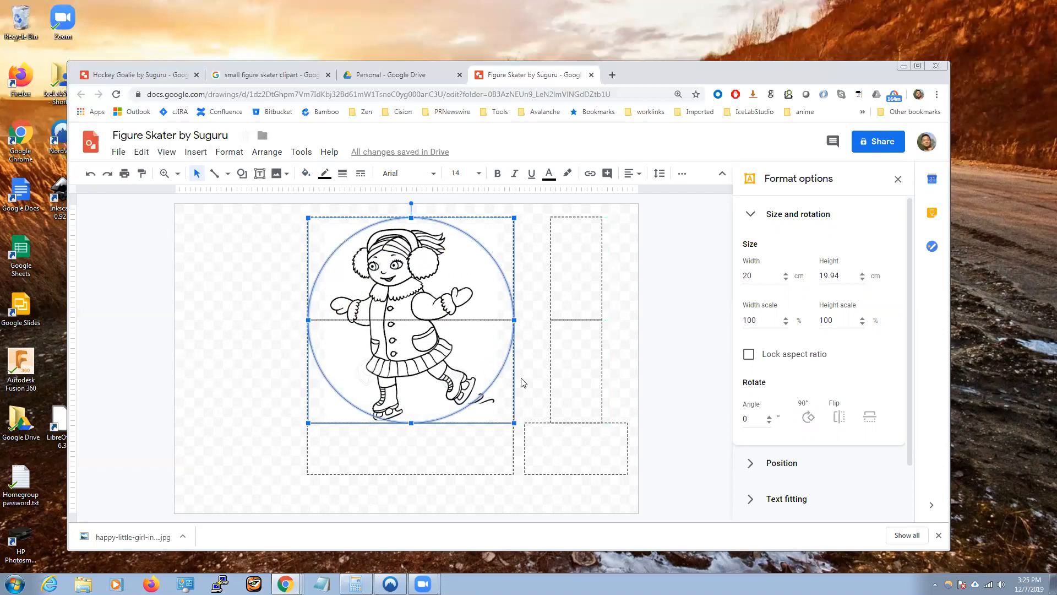
pyautogui.click(238, 405)
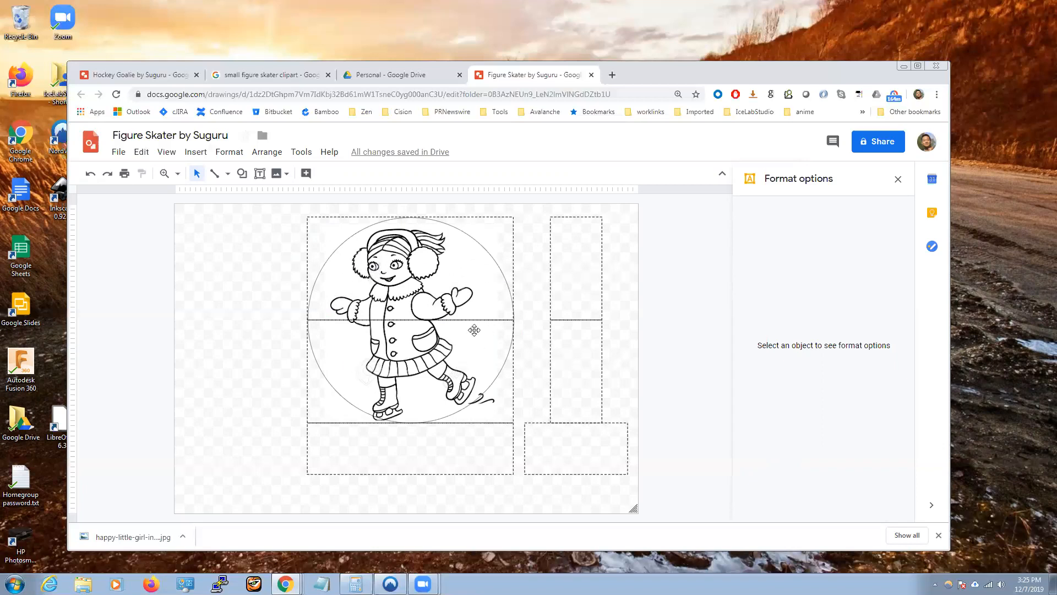
# Step: Duplicate the large circle around the skater
pyautogui.click(349, 241)
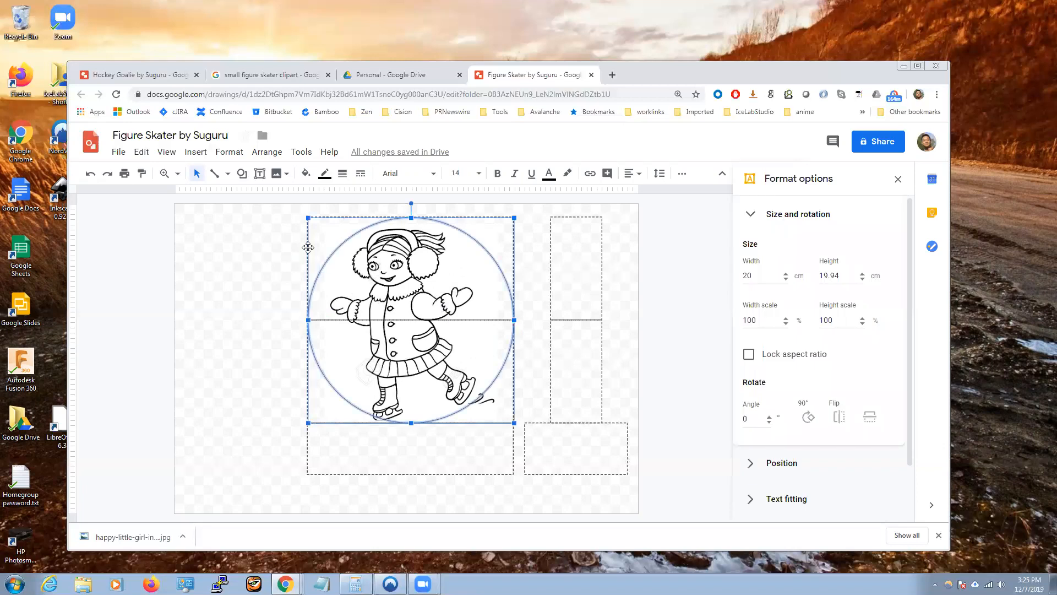
pyautogui.click(281, 323)
pyautogui.click(343, 247)
pyautogui.press('Right')
pyautogui.press('Down')
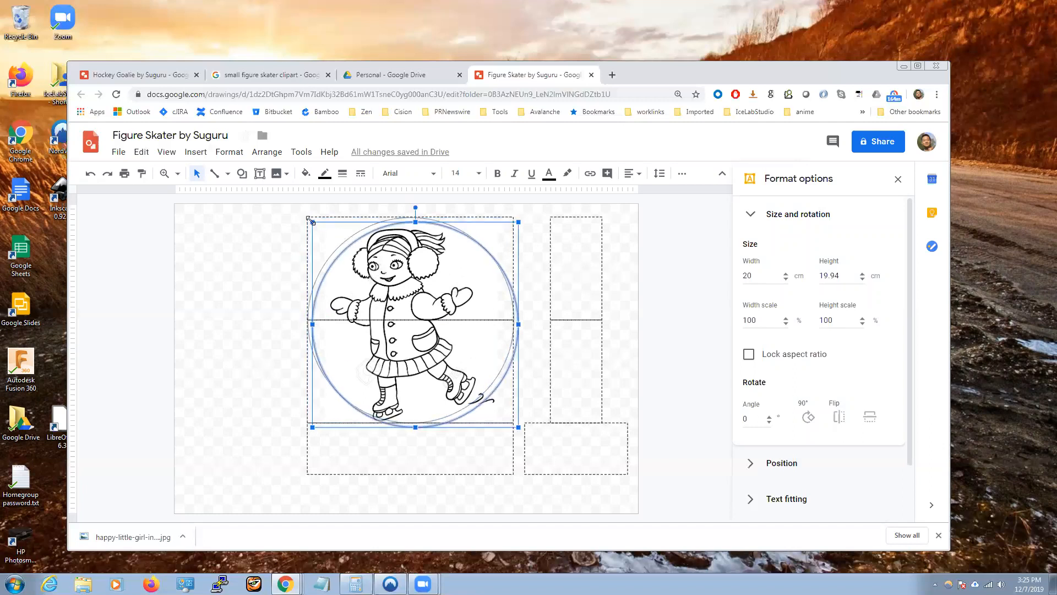
# Step: Try shrinking the duplicate circle to about 16.83 × 16.25 cm and then 13.16 × 12.71 cm inside the large circle, and remove it
pyautogui.moveTo(312, 223); pyautogui.dragTo(363, 270)
pyautogui.moveTo(483, 315); pyautogui.dragTo(456, 313)
pyautogui.press('Right')
pyautogui.press('Right')
pyautogui.press('Right')
pyautogui.press('Right')
pyautogui.press('Right')
pyautogui.press('Right')
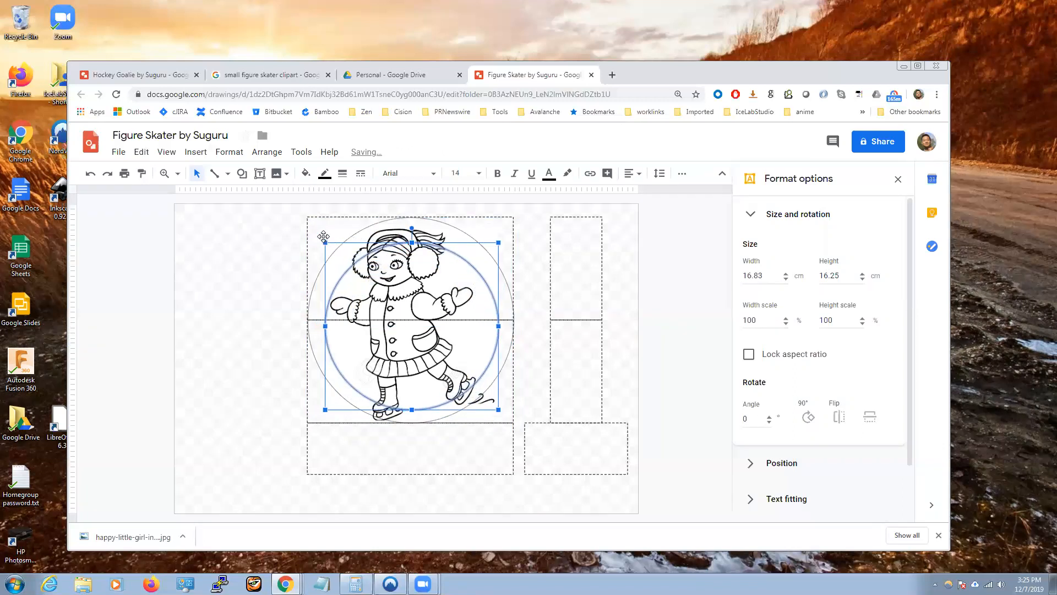
pyautogui.moveTo(323, 243)
pyautogui.mouseDown()
pyautogui.moveTo(367, 268)
pyautogui.moveTo(338, 274)
pyautogui.moveTo(408, 316)
pyautogui.moveTo(363, 279)
pyautogui.mouseUp()
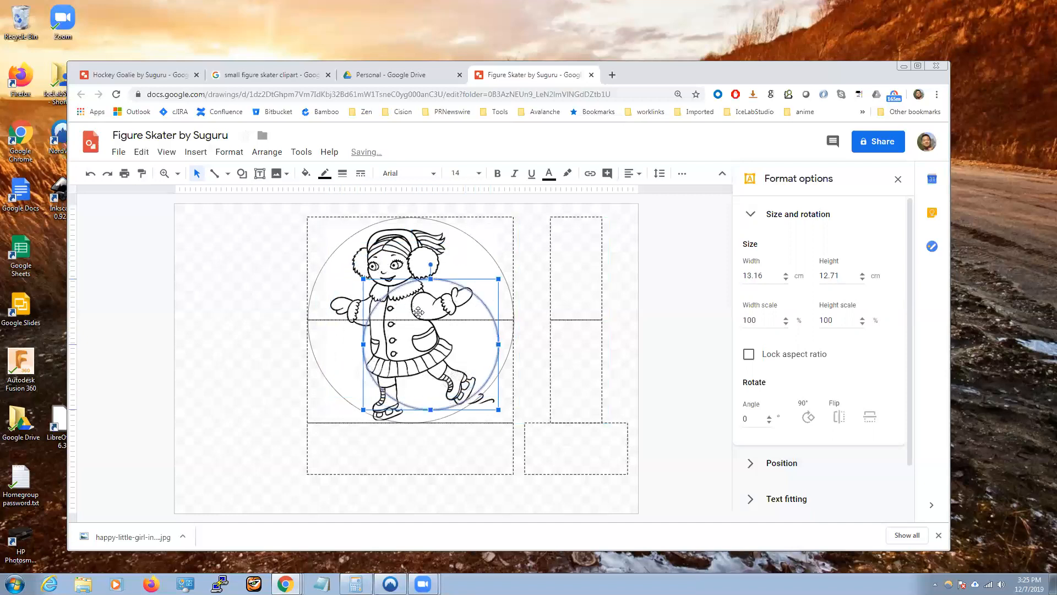
pyautogui.click(302, 276)
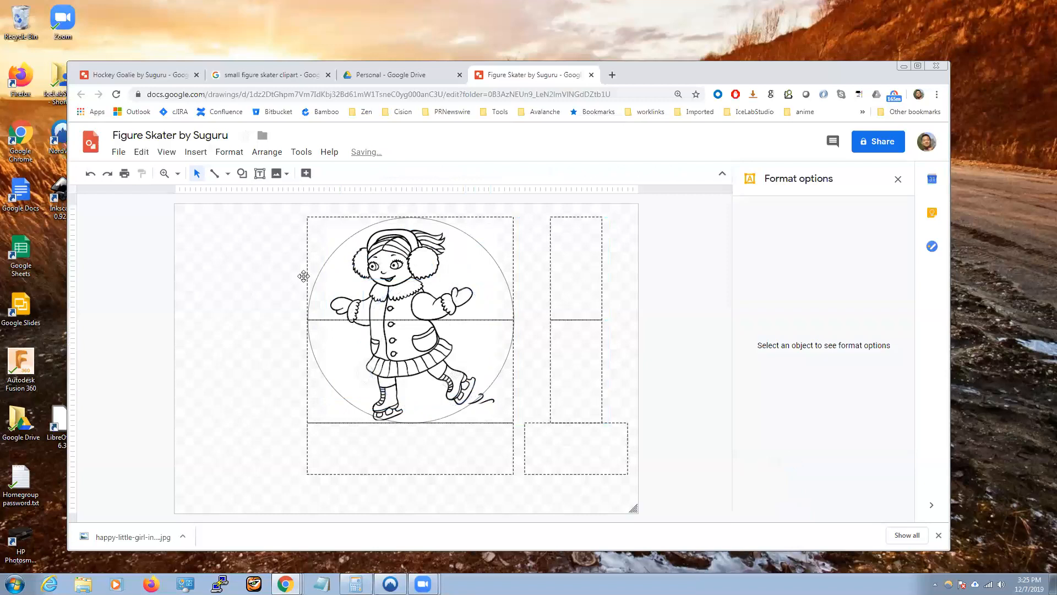
# Step: Duplicate the large circle and align the copy exactly over the original
pyautogui.click(334, 255)
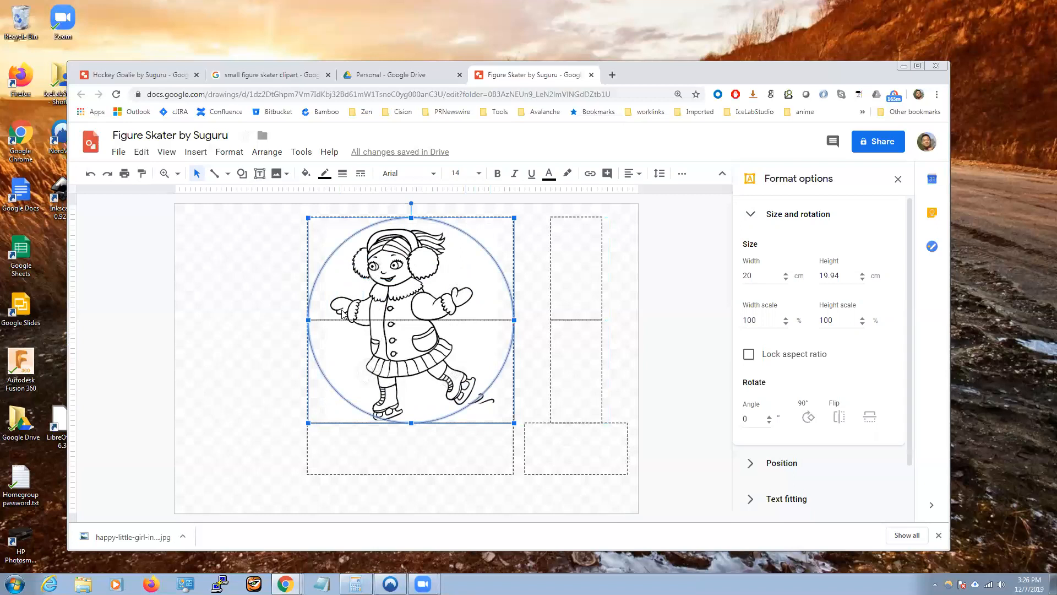
pyautogui.moveTo(342, 313); pyautogui.dragTo(346, 317)
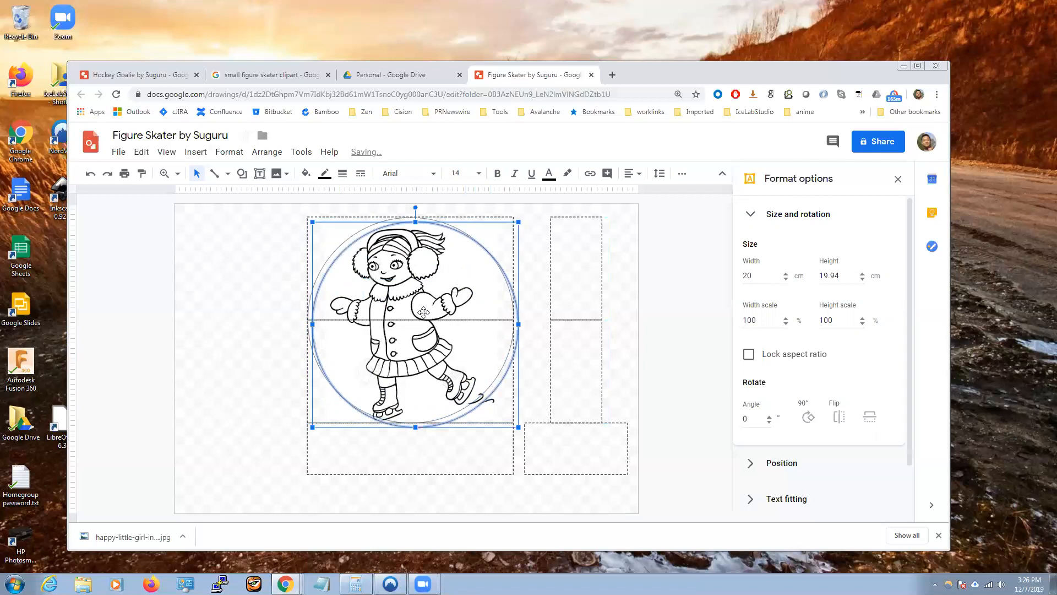
pyautogui.moveTo(376, 285); pyautogui.dragTo(388, 291)
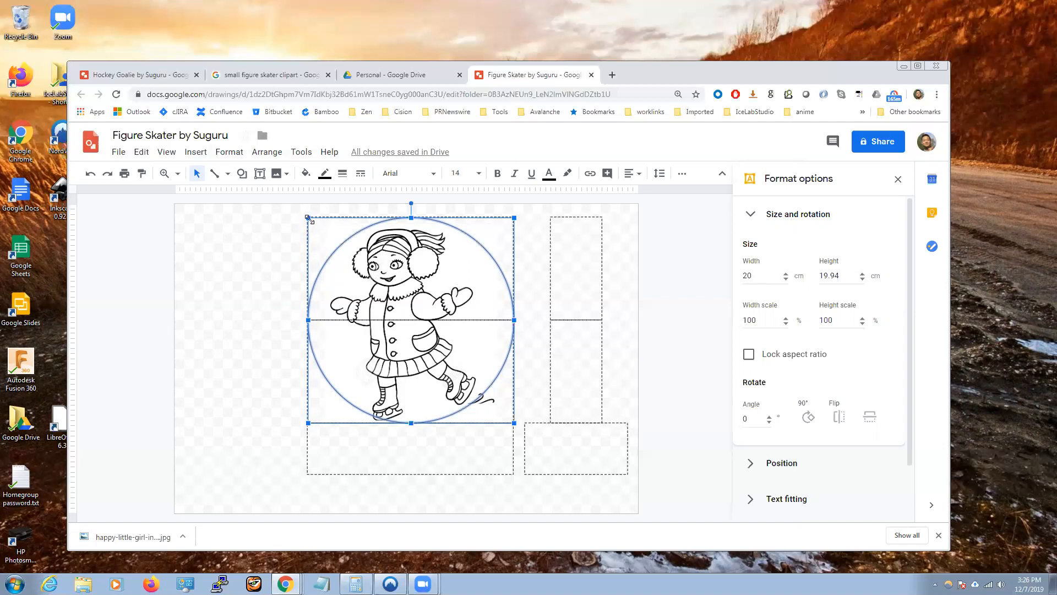
# Step: Shrink the copied circle to about 14.82 × 14.78 cm and center it inside the large circle
pyautogui.moveTo(308, 216); pyautogui.dragTo(361, 271)
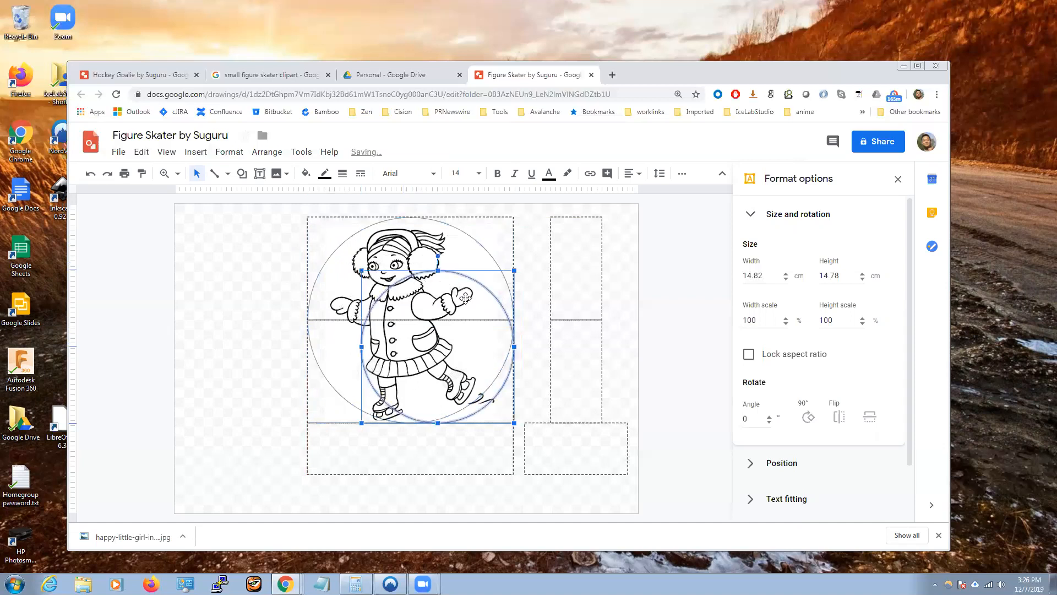
pyautogui.moveTo(488, 315); pyautogui.dragTo(472, 318)
pyautogui.press('Right')
pyautogui.press('Right')
pyautogui.press('Up')
pyautogui.press('Up')
pyautogui.press('Right')
pyautogui.press('Up')
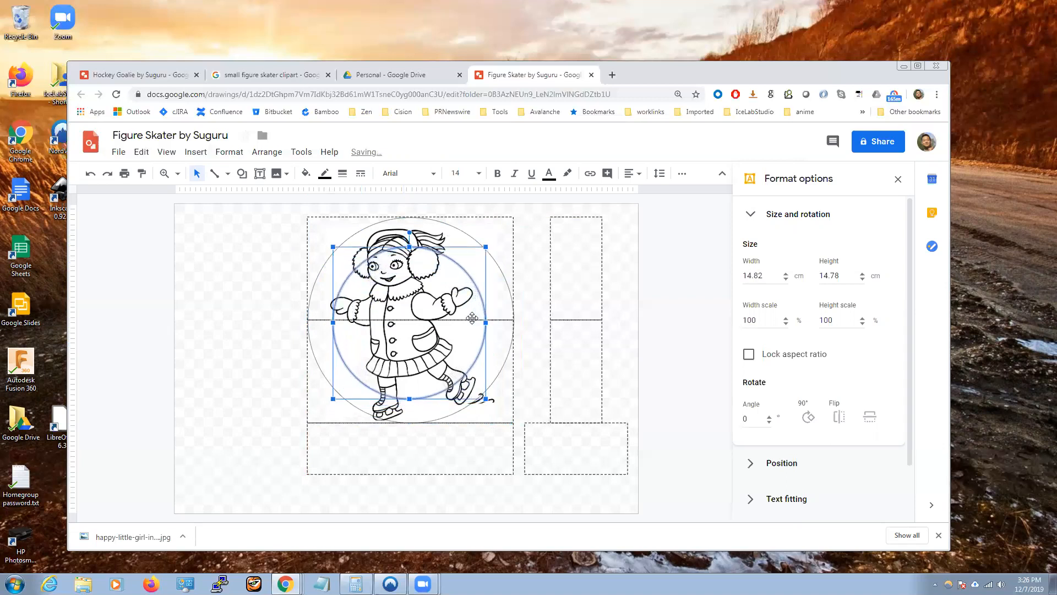
pyautogui.press('Right')
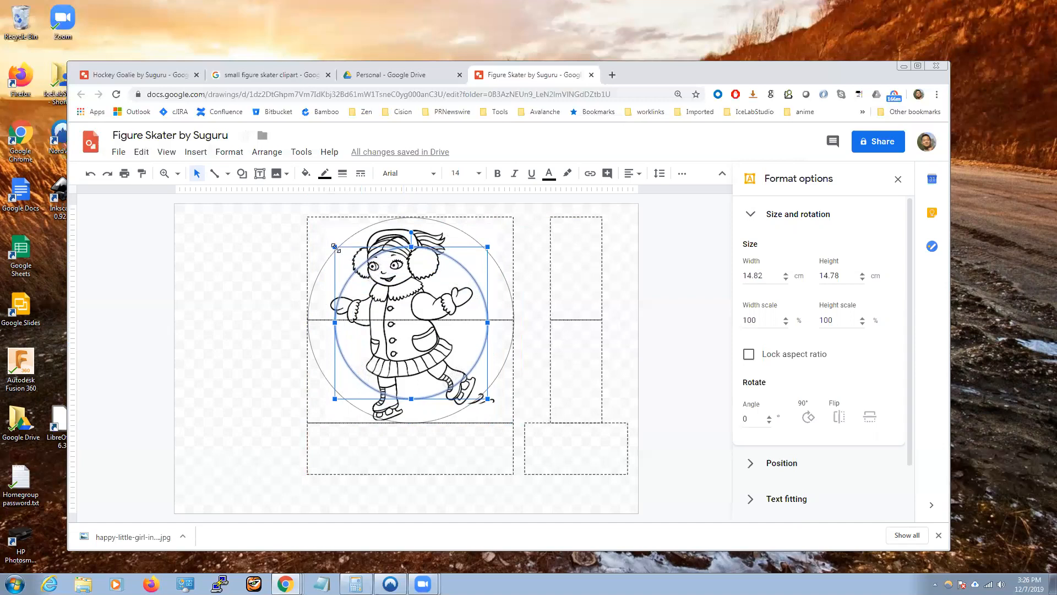
# Step: Shrink the inner circle to about 13.26 × 13.19 cm and center it inside the large circle
pyautogui.moveTo(335, 246); pyautogui.dragTo(344, 255)
pyautogui.moveTo(421, 326); pyautogui.dragTo(413, 322)
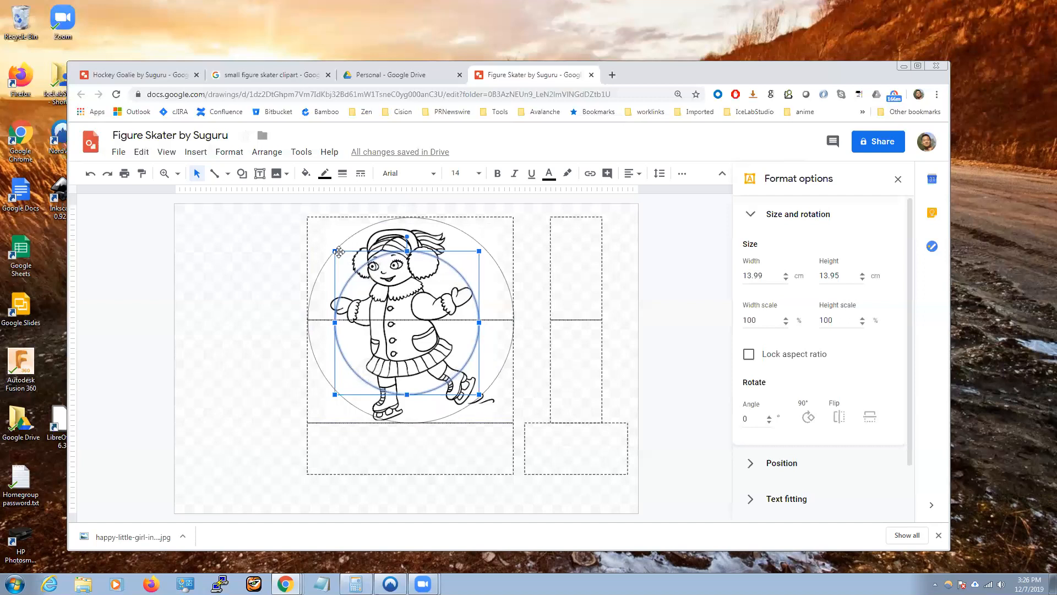
pyautogui.moveTo(335, 251); pyautogui.dragTo(342, 259)
pyautogui.press('Left')
pyautogui.press('Left')
pyautogui.press('Up')
pyautogui.press('Right')
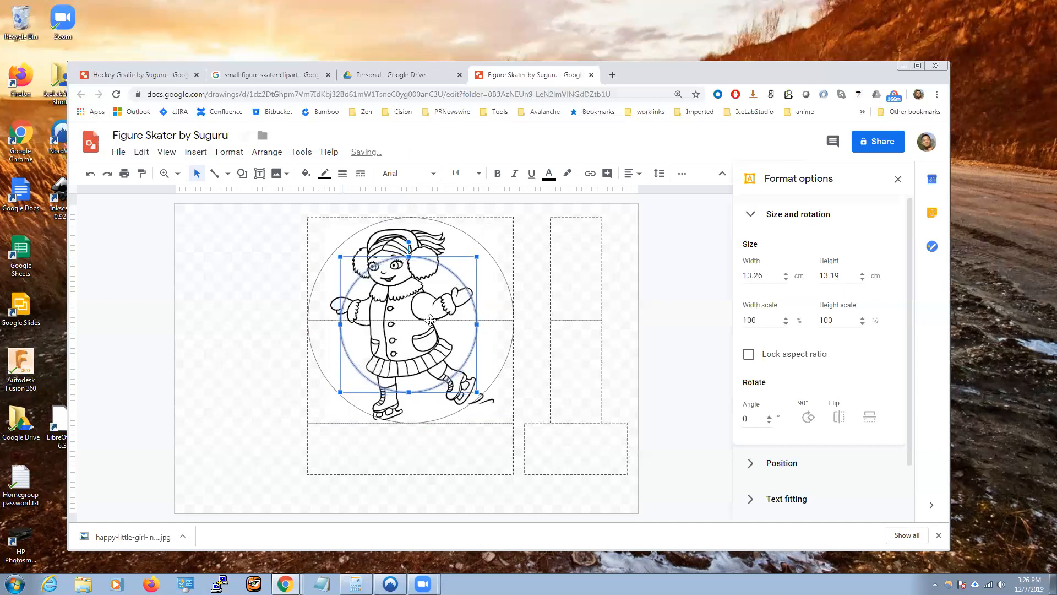
pyautogui.press('Up')
pyautogui.press('Right')
pyautogui.press('Up')
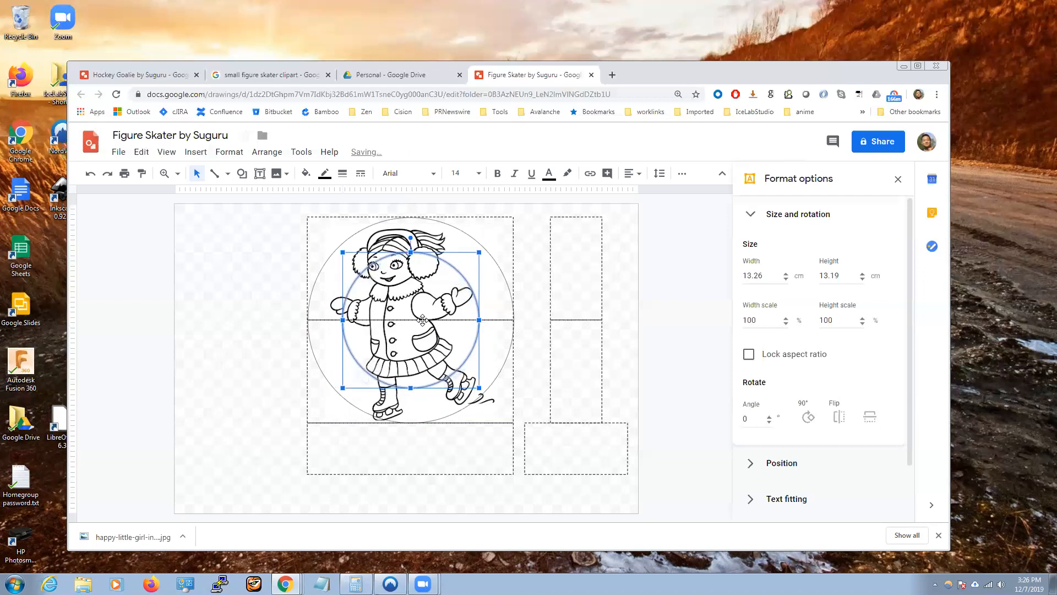
pyautogui.click(188, 422)
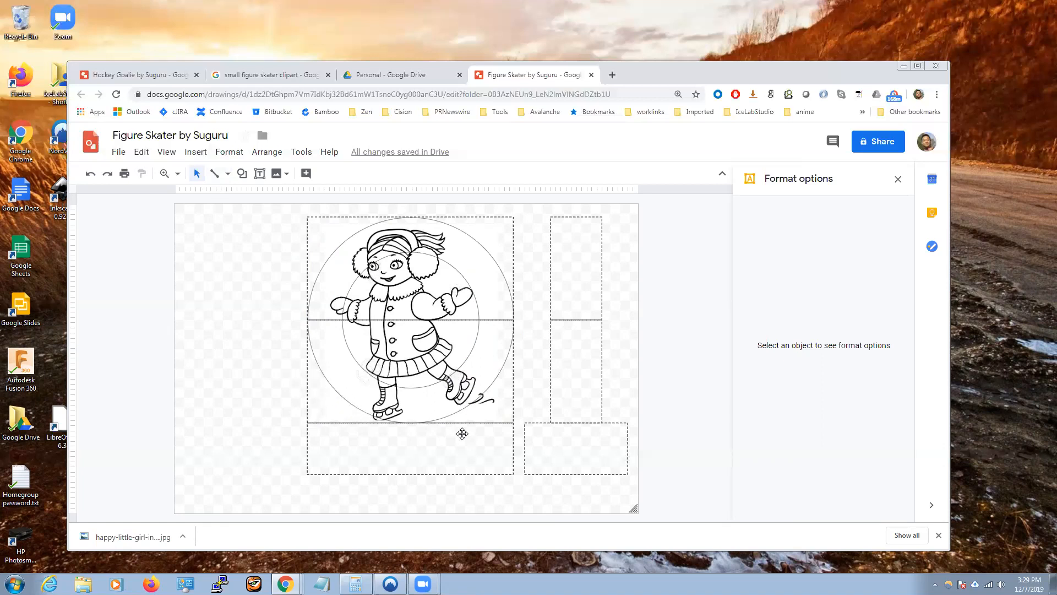
# Step: Draw a short slanted support line, about 1.29 × 2.94 cm, from the large circle's lower left down to the base block
pyautogui.click(214, 174)
pyautogui.moveTo(337, 392); pyautogui.dragTo(396, 451)
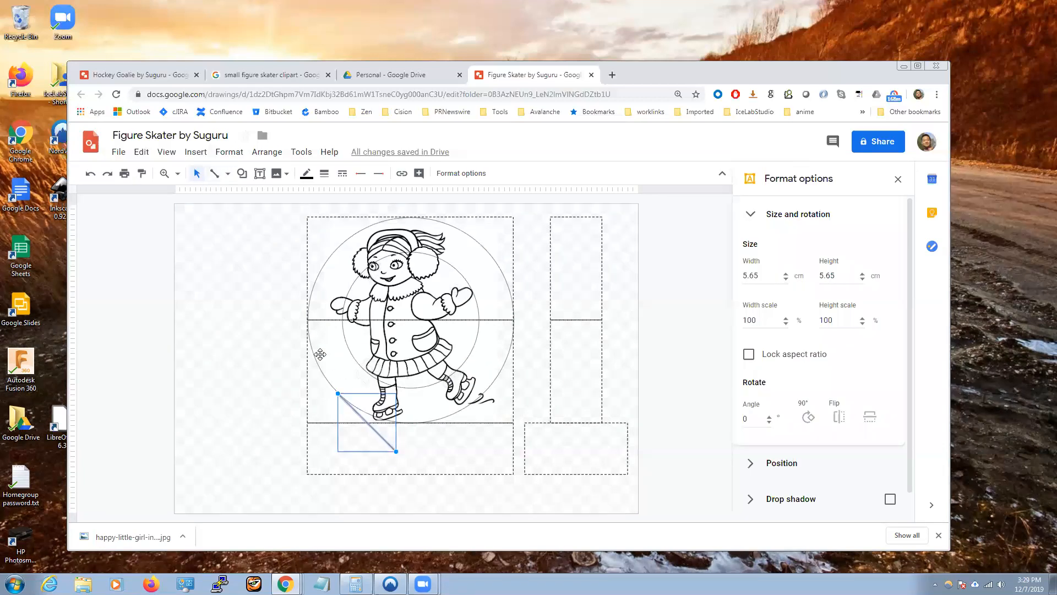
pyautogui.click(215, 175)
pyautogui.moveTo(395, 451); pyautogui.dragTo(324, 423)
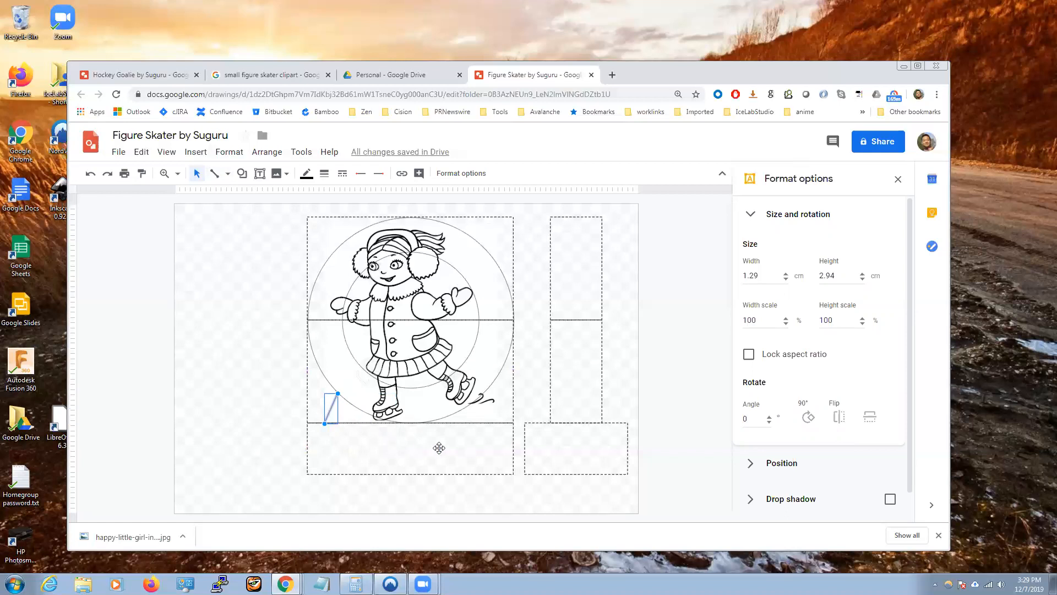
# Step: Copy the support line to the large circle's lower right and slant it the opposite way to the base block, about 1.46 × 3.01 cm
pyautogui.hotkey('ctrl', 'v')
pyautogui.moveTo(332, 413); pyautogui.dragTo(477, 406)
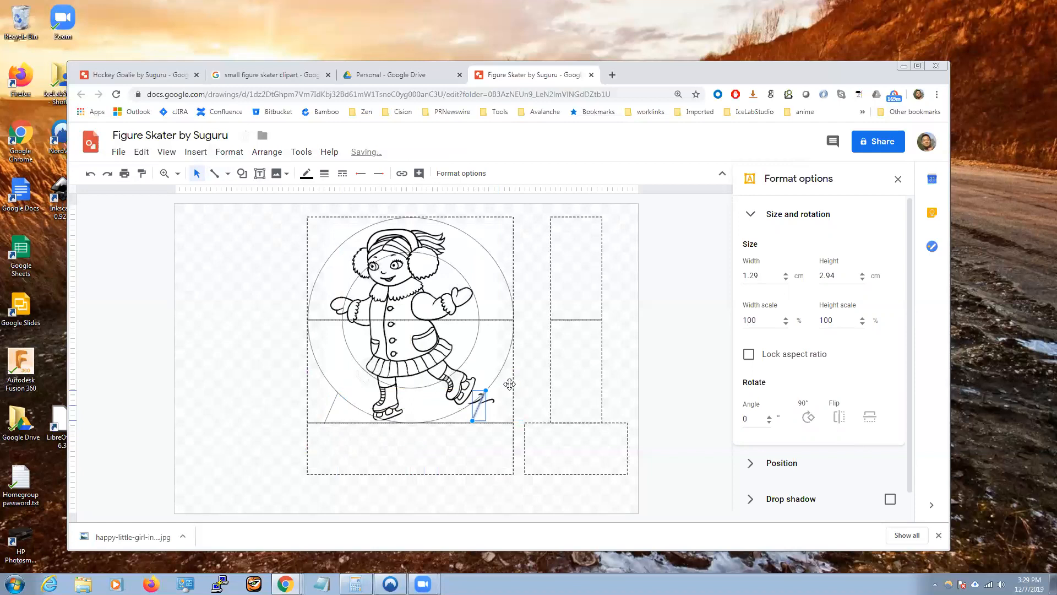
pyautogui.click(480, 404)
pyautogui.click(480, 410)
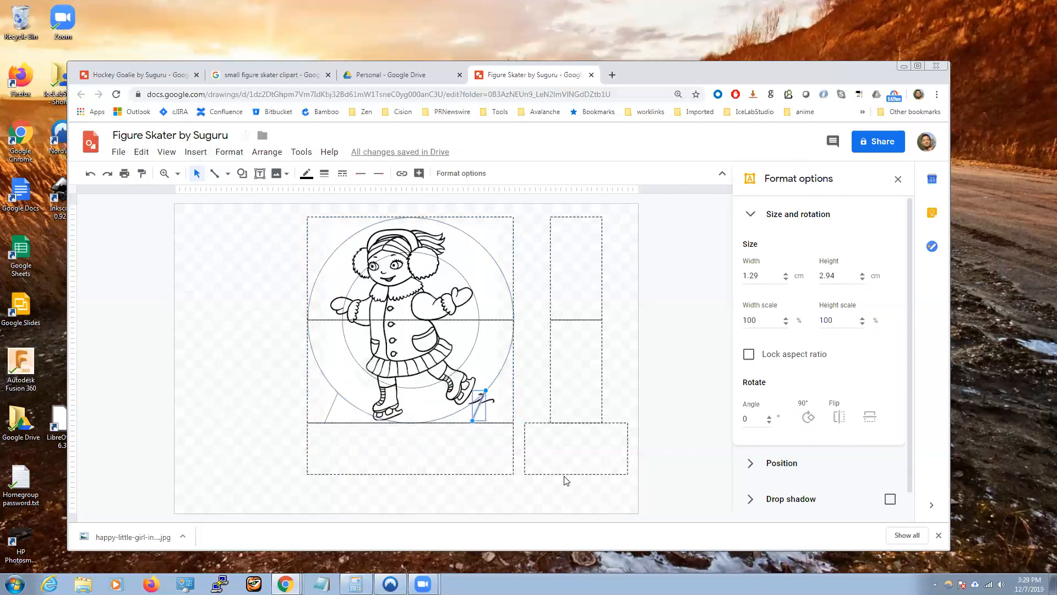
pyautogui.press('Down')
pyautogui.press('Delete')
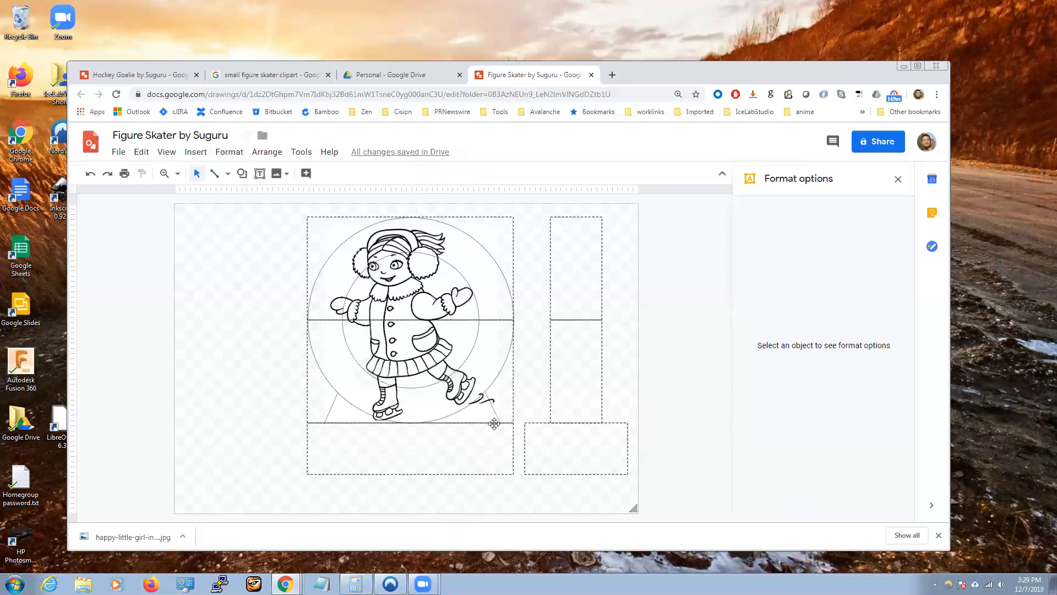
pyautogui.hotkey('ctrl', 'z')
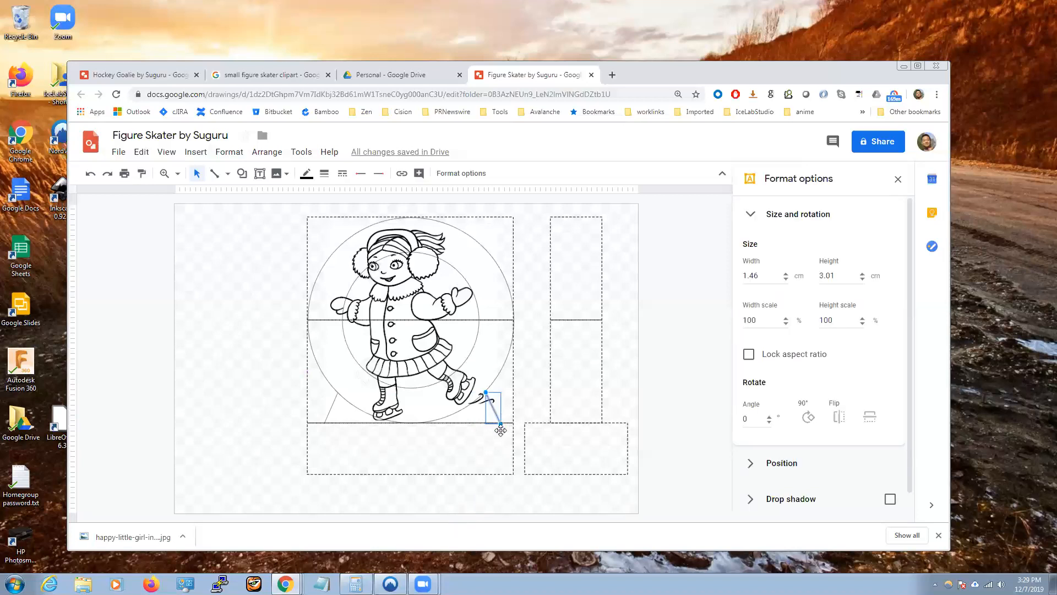
pyautogui.press('Left')
pyautogui.click(495, 444)
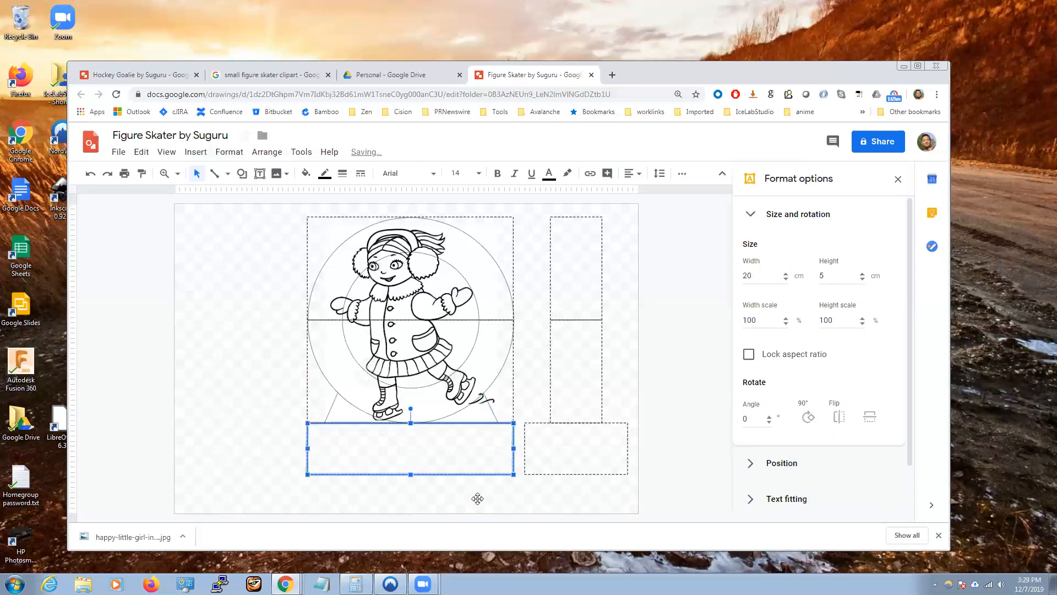
pyautogui.click(435, 515)
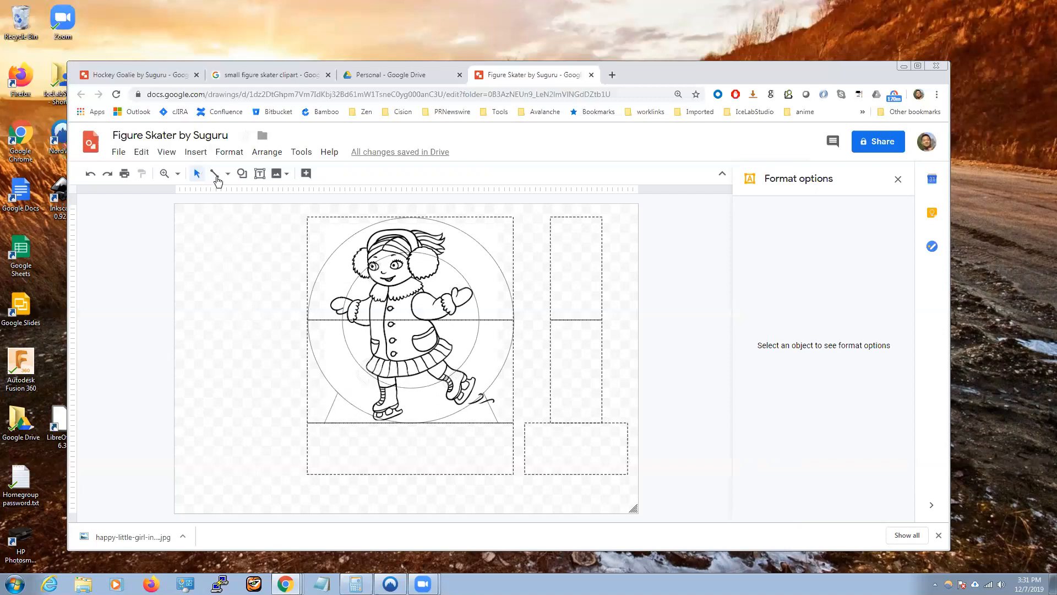
# Step: Check how the forklift holes are drawn in the Hockey Goalie drawing's base block, and return to the Figure Skater drawing
pyautogui.click(127, 80)
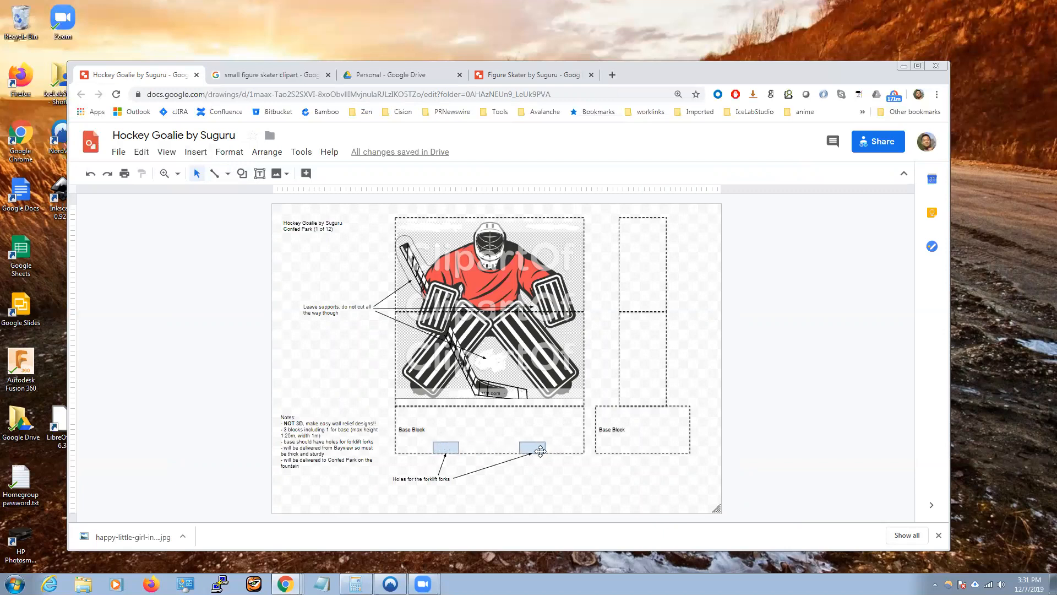
pyautogui.click(447, 447)
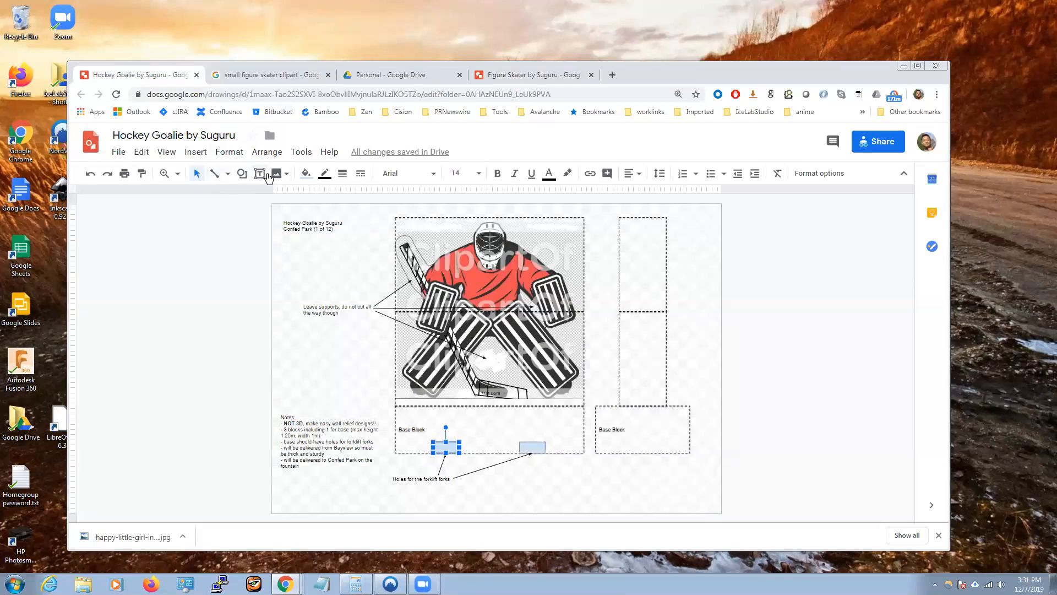
pyautogui.click(241, 172)
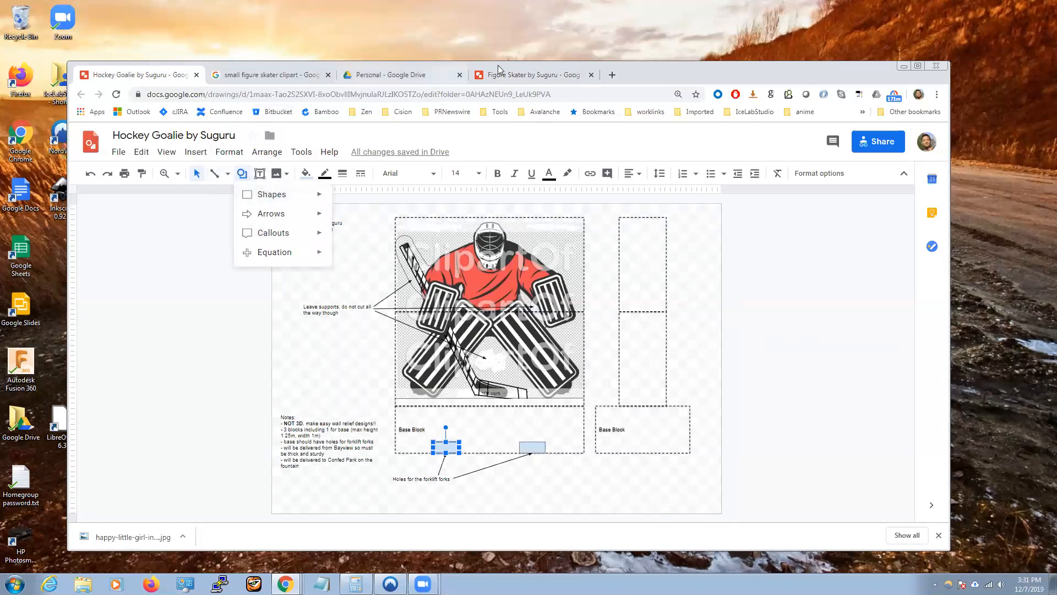
pyautogui.click(529, 75)
# Step: Draw a rectangle about 2.71 × 1.18 cm on the bottom edge of the front base block's left half as a forklift hole
pyautogui.click(242, 173)
pyautogui.moveTo(272, 199)
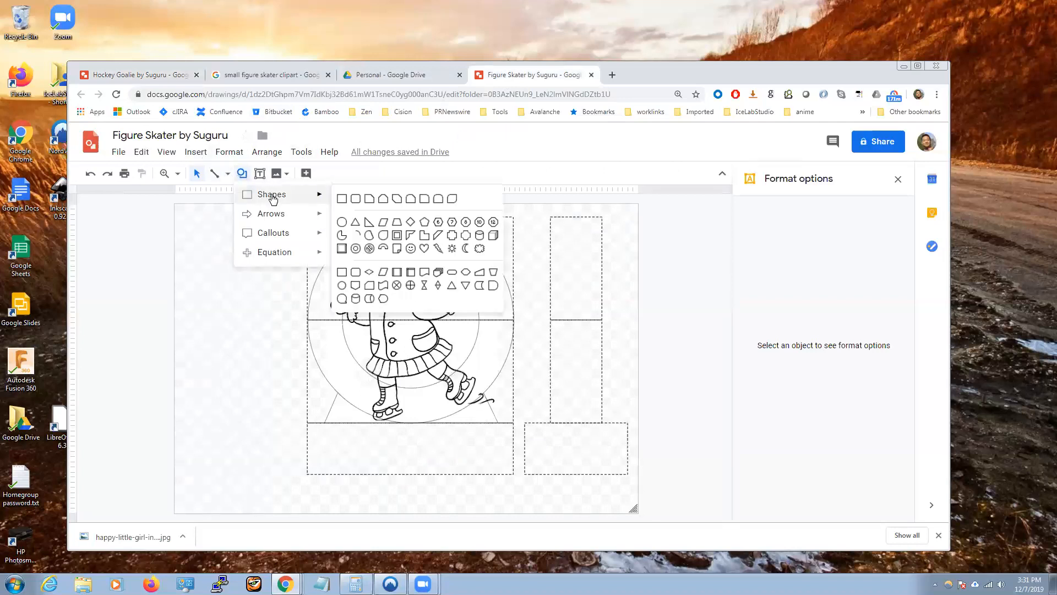
pyautogui.click(342, 199)
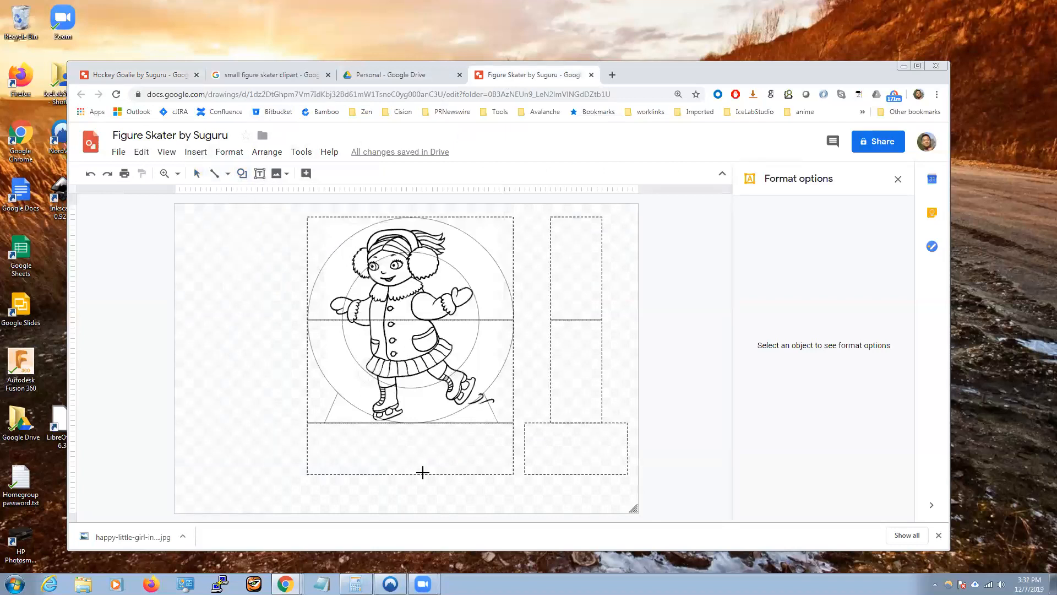
pyautogui.moveTo(349, 463); pyautogui.dragTo(378, 475)
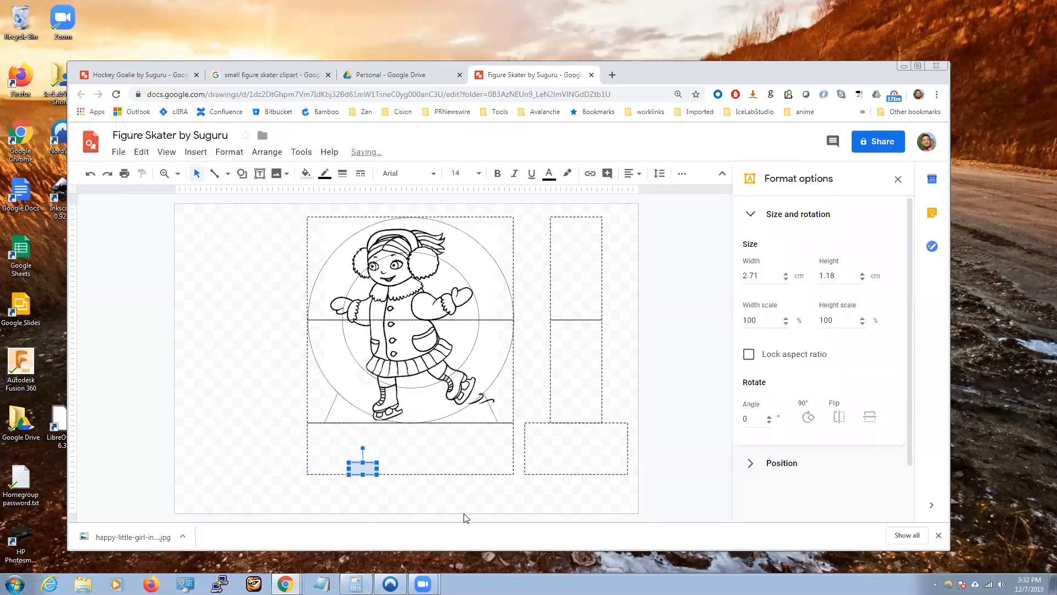
pyautogui.click(428, 498)
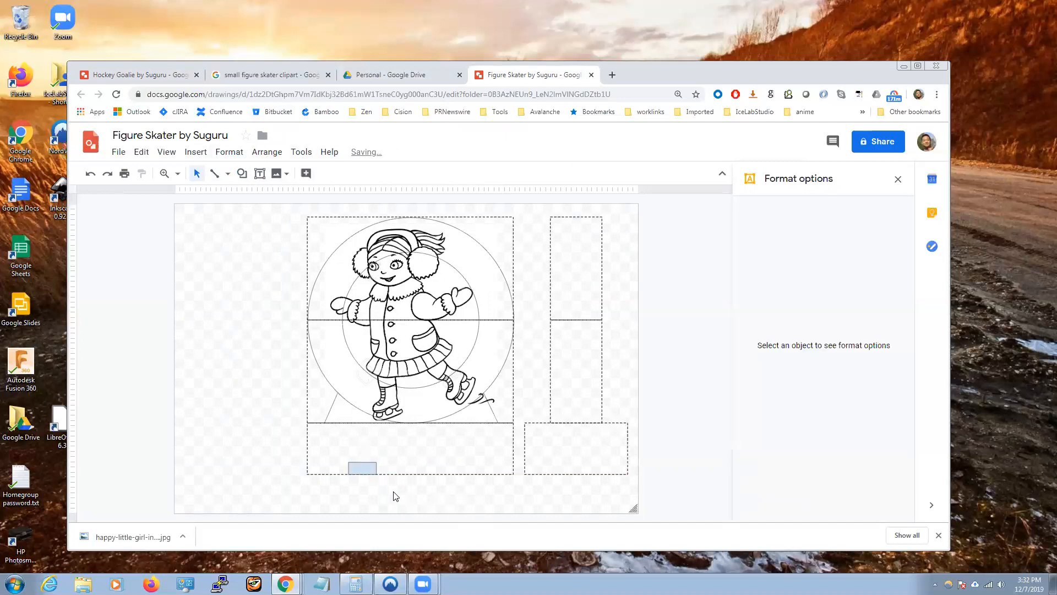
# Step: Duplicate the forklift hole rectangle and place the copy at the same height in the right half of the base block
pyautogui.click(362, 466)
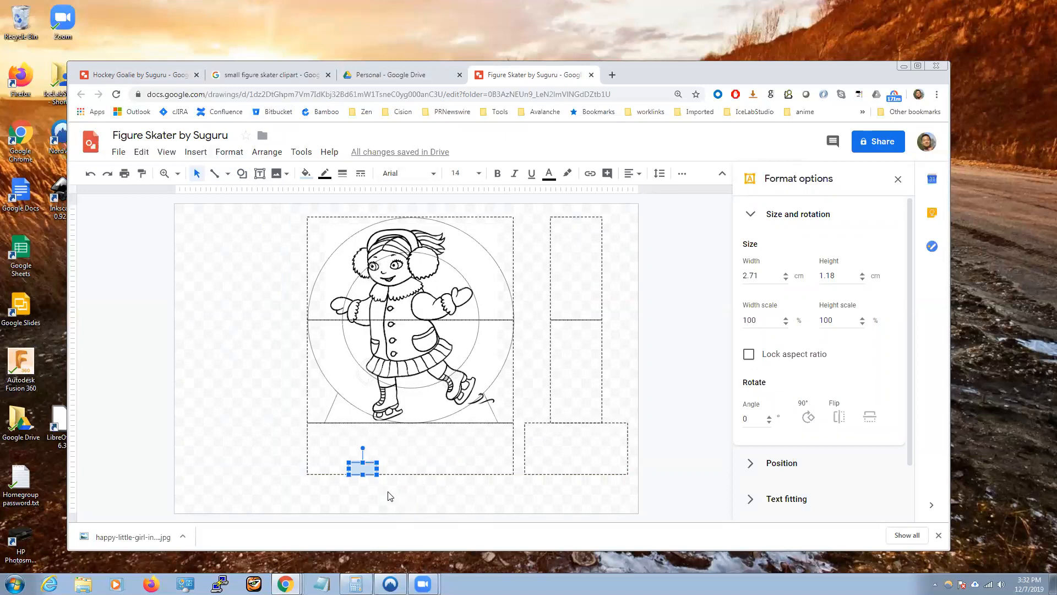
pyautogui.moveTo(363, 468); pyautogui.dragTo(477, 463)
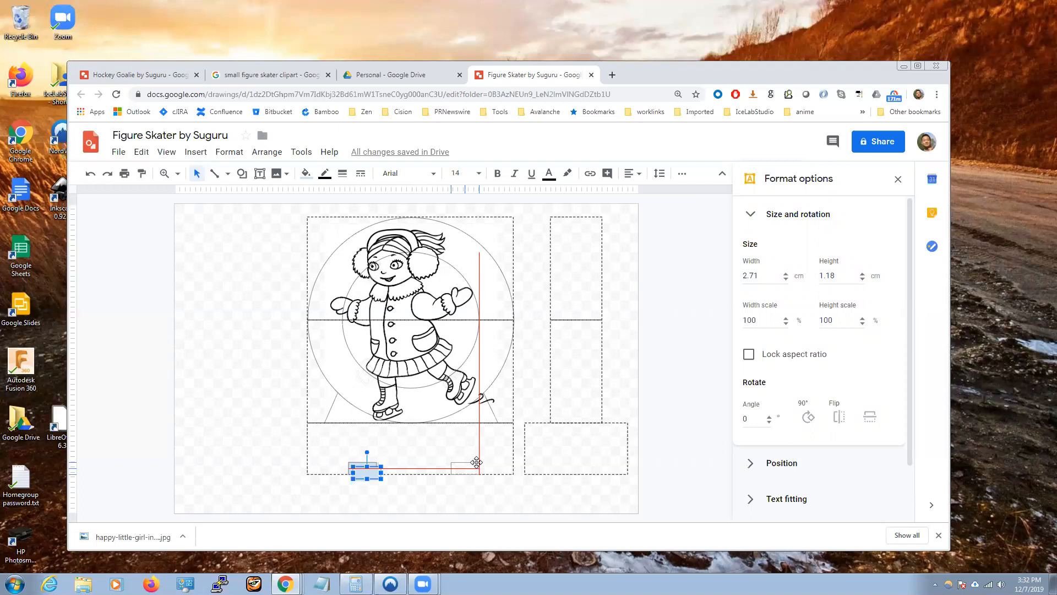
pyautogui.moveTo(476, 462); pyautogui.dragTo(452, 467)
pyautogui.click(476, 500)
pyautogui.click(466, 501)
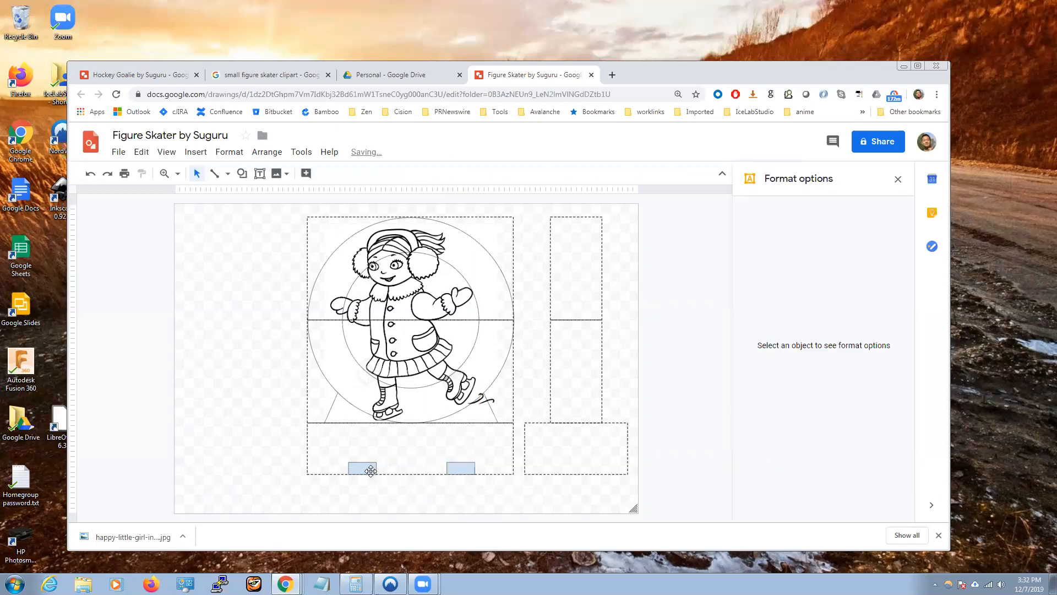
# Step: Shift both forklift hole rectangles slightly left, and move the right one back outward to space them evenly in the base block
pyautogui.moveTo(364, 468); pyautogui.dragTo(364, 469)
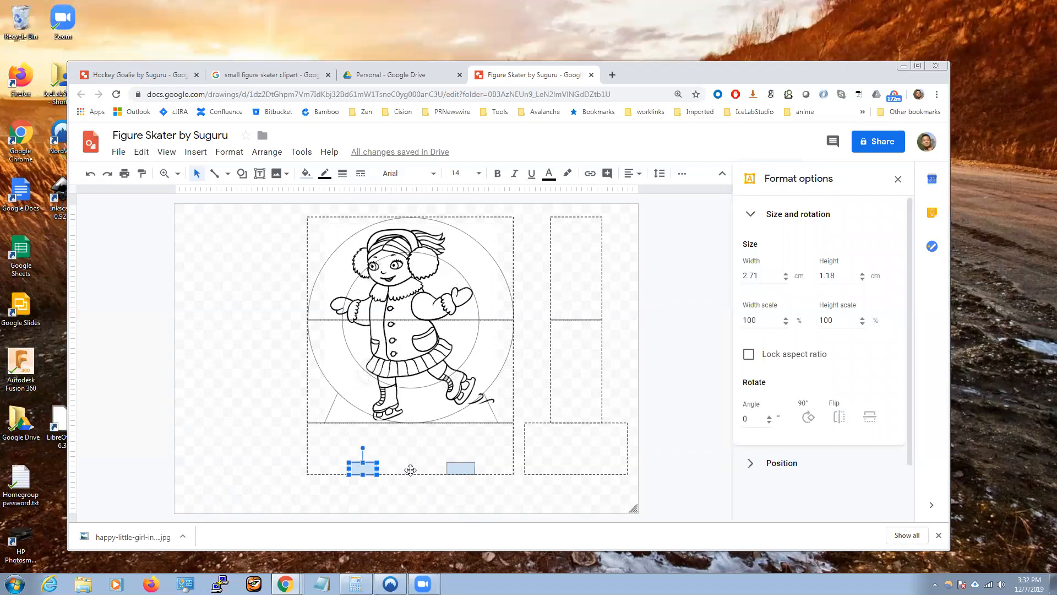
pyautogui.keyDown('shift'); pyautogui.click(462, 467); pyautogui.keyUp('shift')
pyautogui.moveTo(464, 467); pyautogui.dragTo(459, 470)
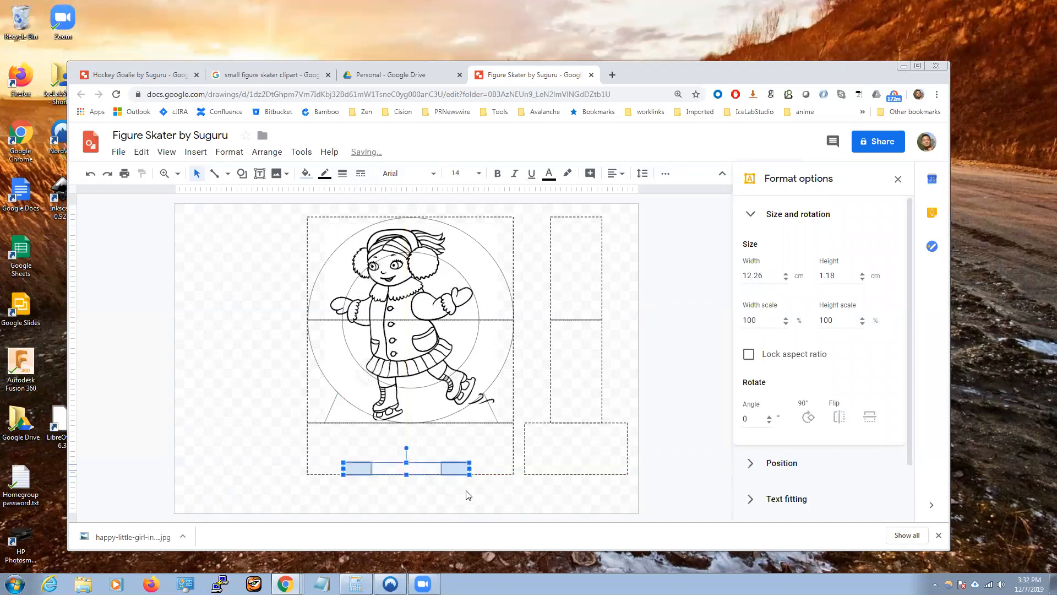
pyautogui.click(492, 498)
pyautogui.click(453, 469)
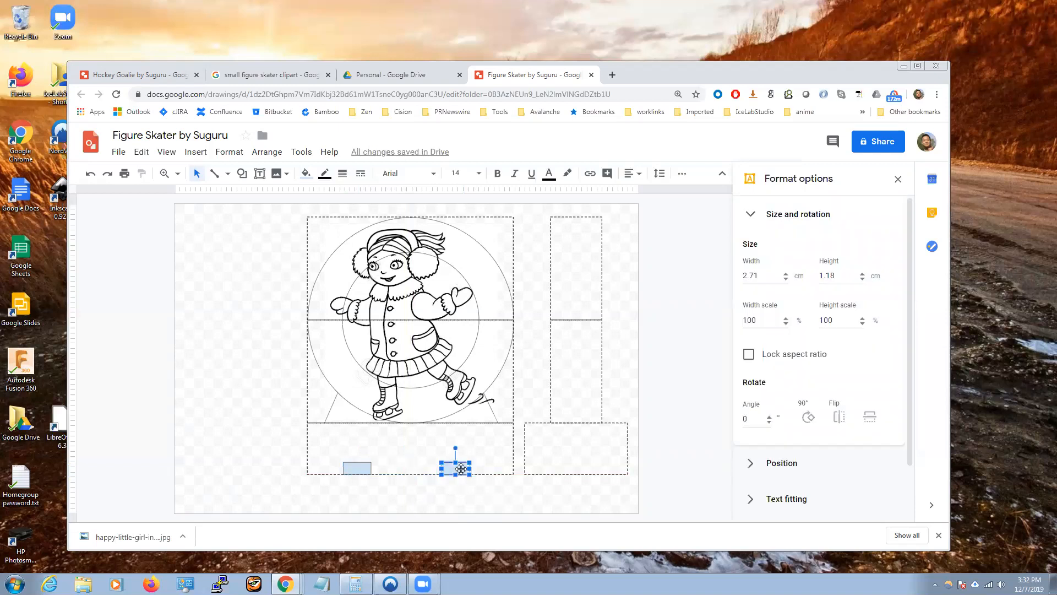
pyautogui.moveTo(455, 467); pyautogui.dragTo(462, 468)
pyautogui.click(430, 488)
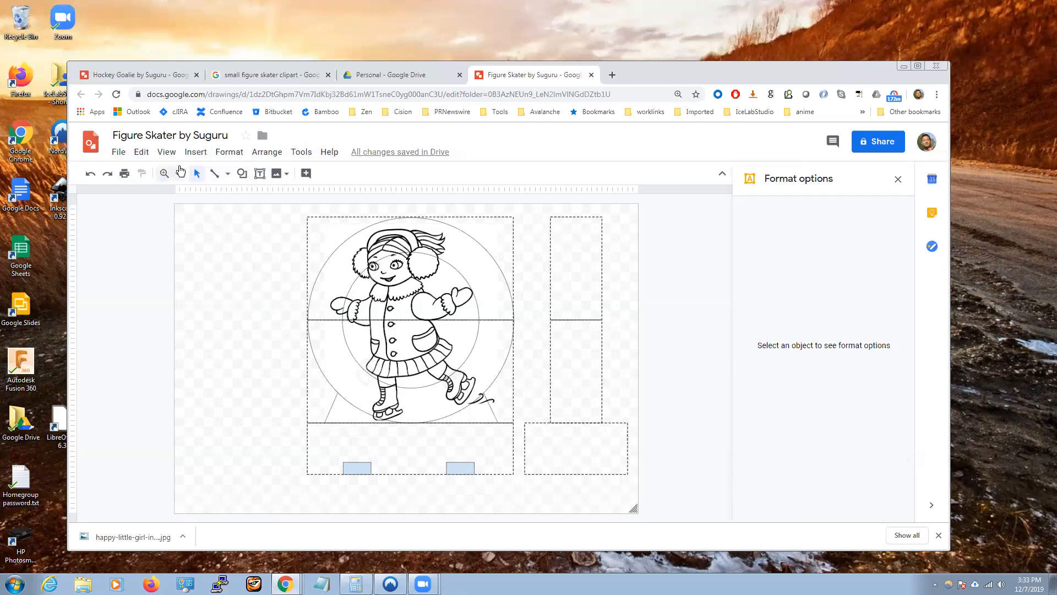
# Step: Add a text box reading "Holes for the forklift forks" below the base block and set its font size to 18
pyautogui.click(259, 174)
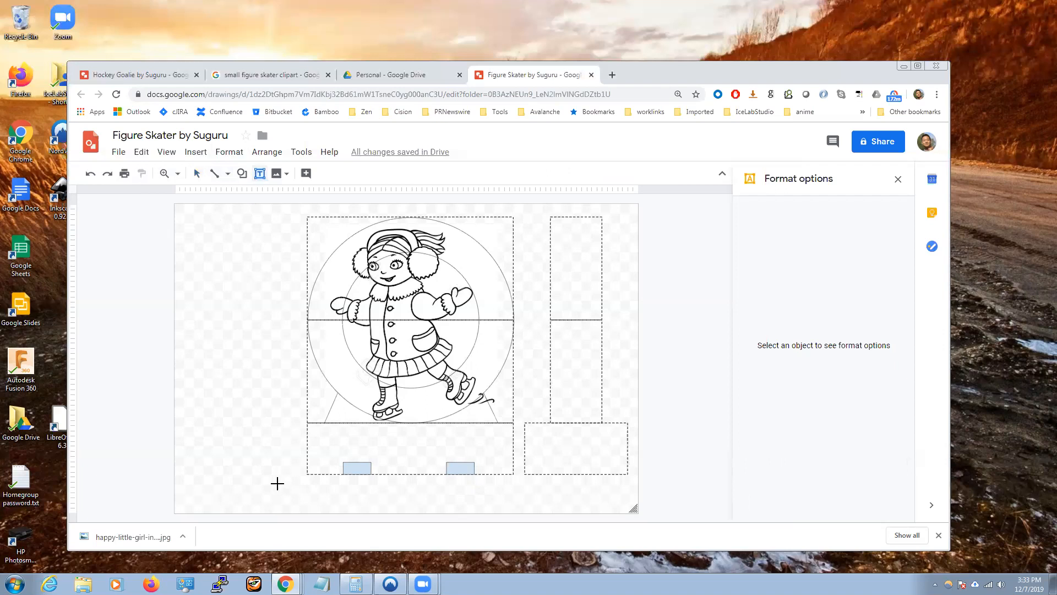
pyautogui.moveTo(296, 490); pyautogui.dragTo(416, 515)
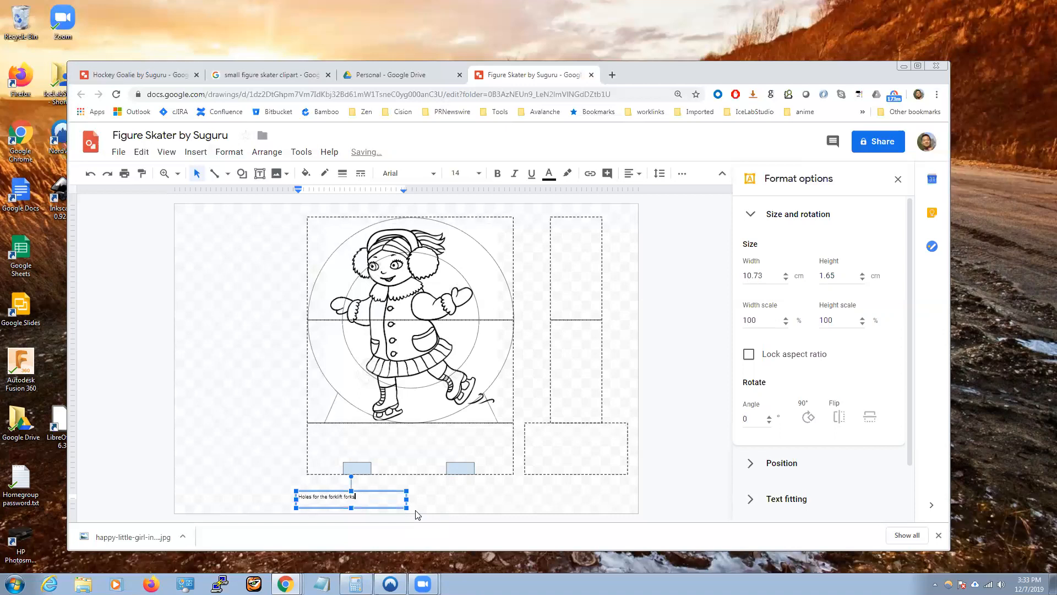
pyautogui.moveTo(370, 501); pyautogui.dragTo(286, 491)
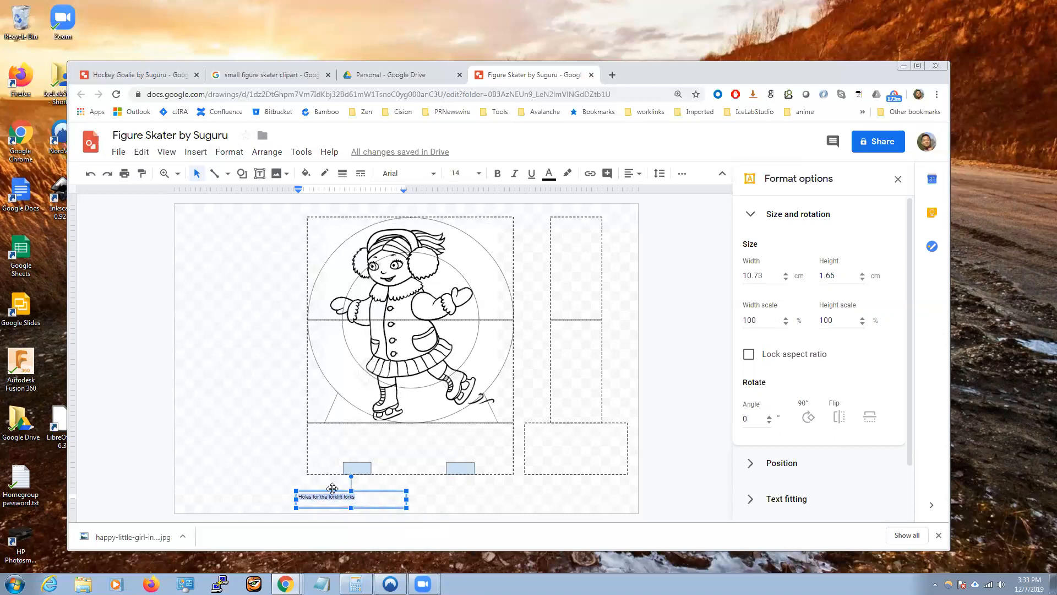
pyautogui.click(479, 173)
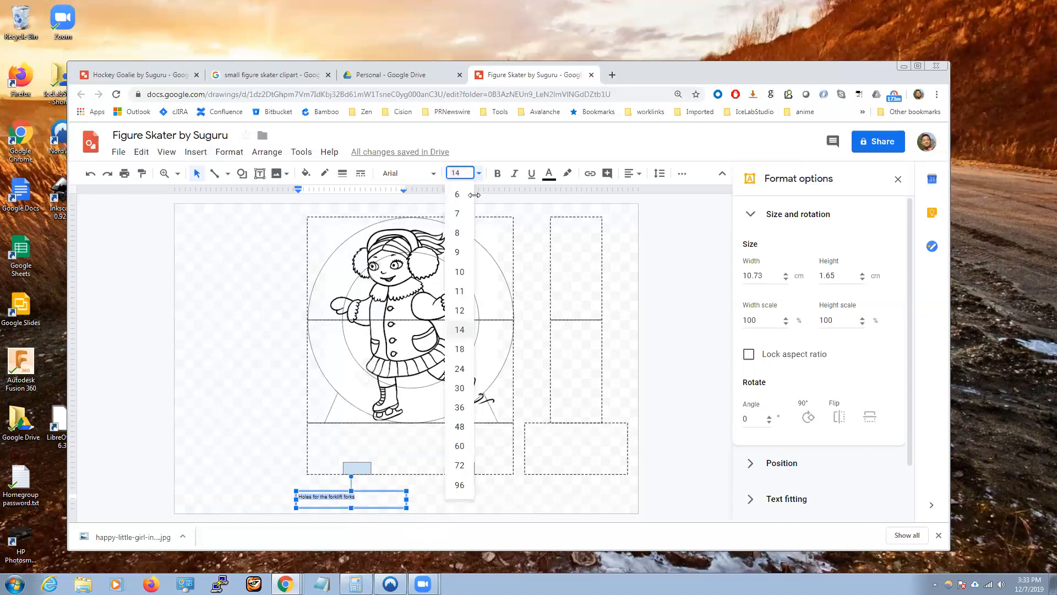
pyautogui.click(475, 291)
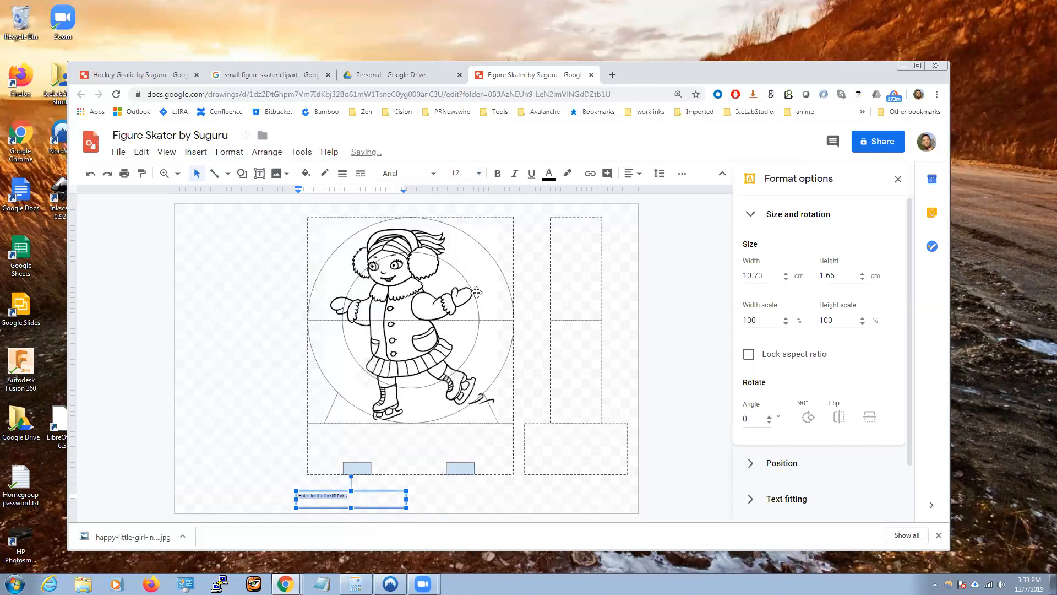
pyautogui.click(479, 173)
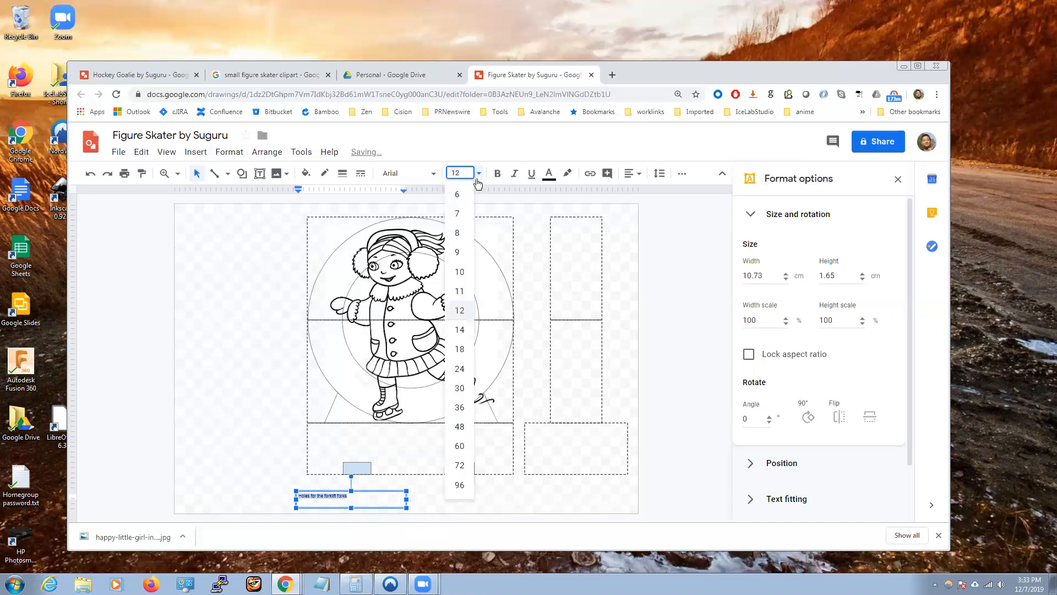
pyautogui.click(461, 331)
pyautogui.click(479, 173)
pyautogui.click(460, 350)
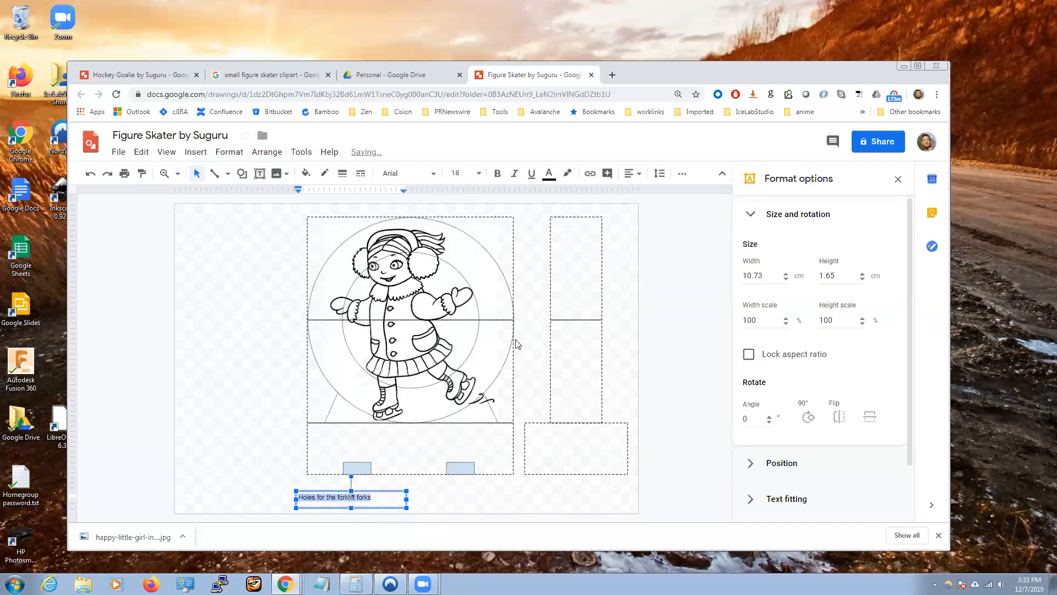
pyautogui.click(465, 493)
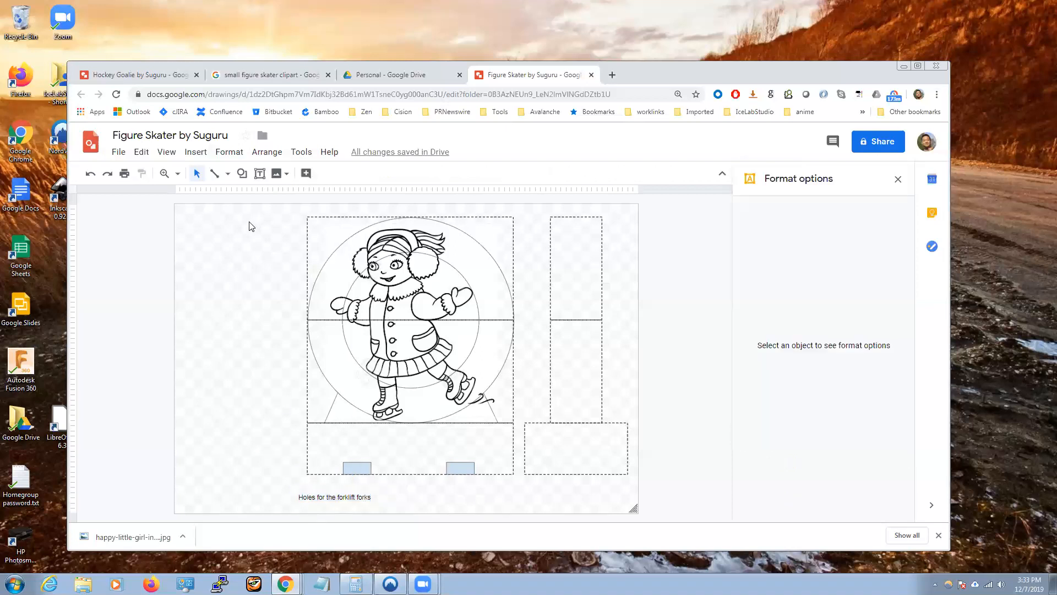
# Step: Draw an arrow about 0.59 × 1.59 cm from the forklift forks label to the left forklift hole and thicken its line
pyautogui.click(226, 174)
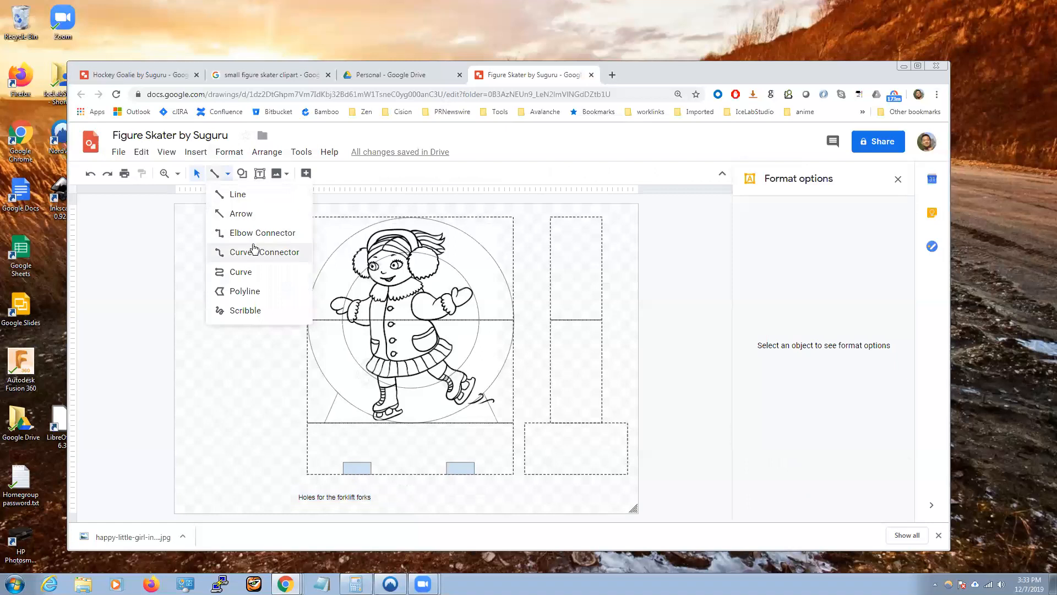
pyautogui.click(236, 218)
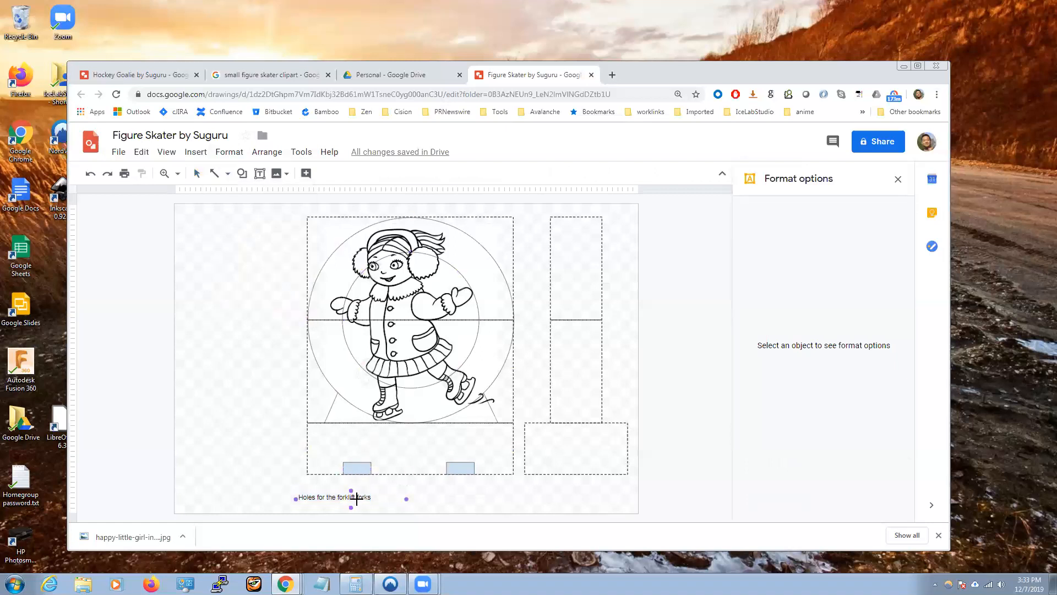
pyautogui.moveTo(352, 490); pyautogui.dragTo(357, 474)
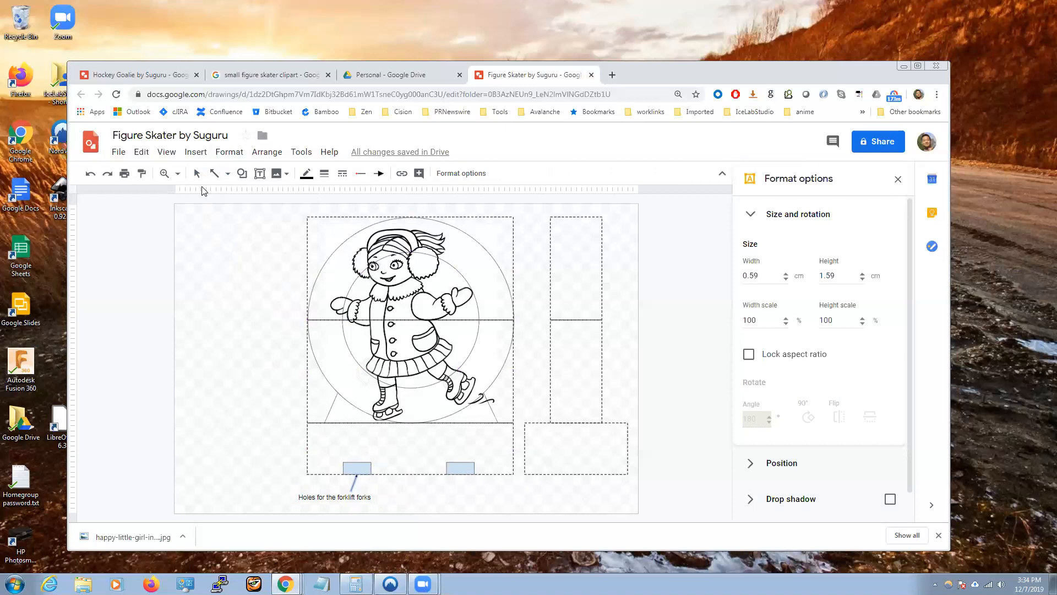
pyautogui.moveTo(359, 480); pyautogui.dragTo(356, 482)
pyautogui.moveTo(376, 491); pyautogui.dragTo(387, 488)
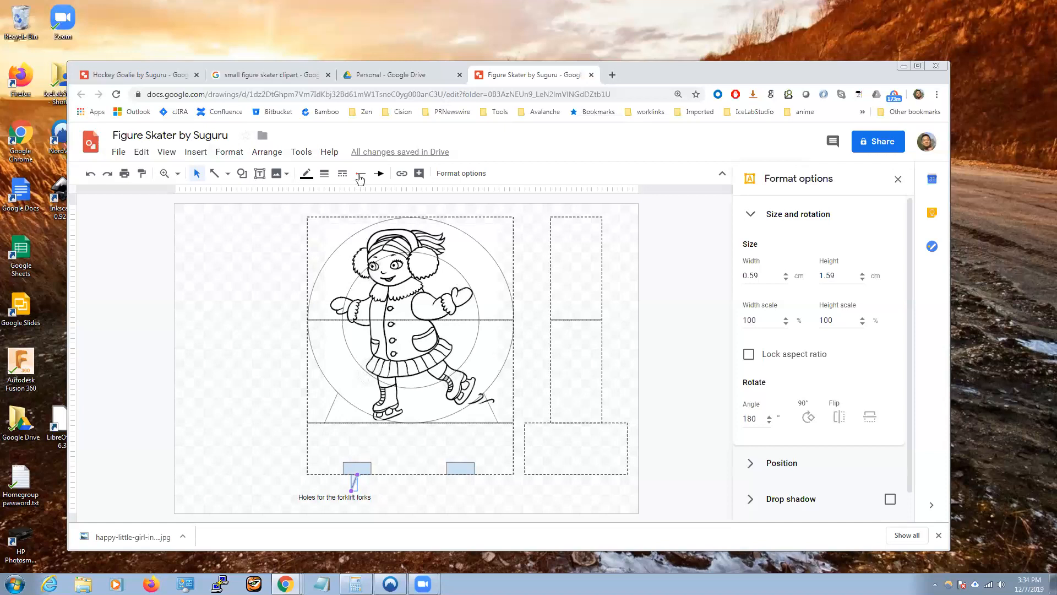
pyautogui.click(324, 174)
pyautogui.click(341, 236)
pyautogui.click(471, 511)
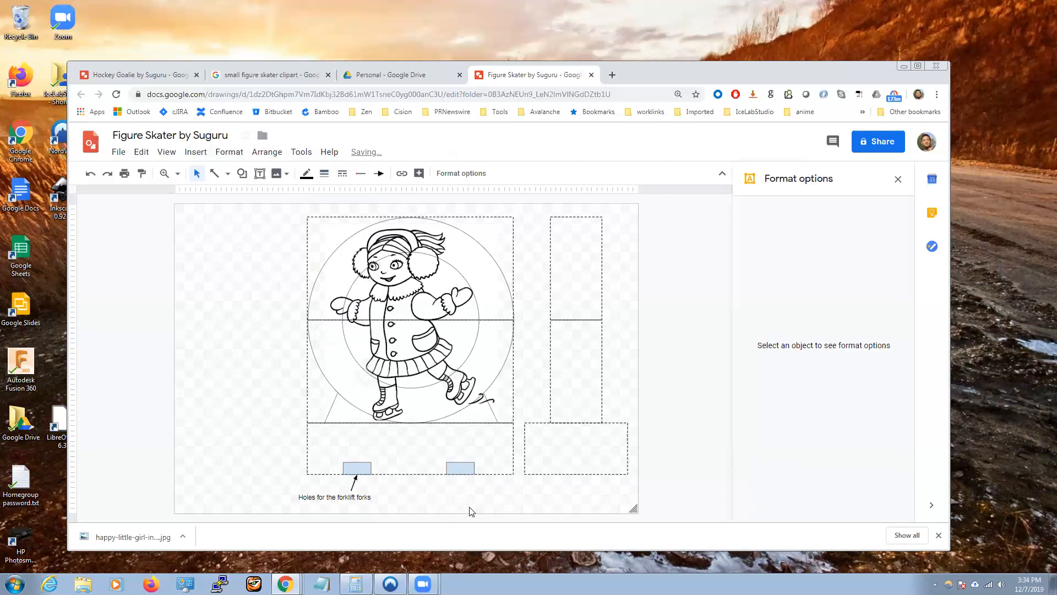
# Step: Duplicate the arrow and point the copy at the right forklift hole, starting from the same point above the label
pyautogui.click(355, 483)
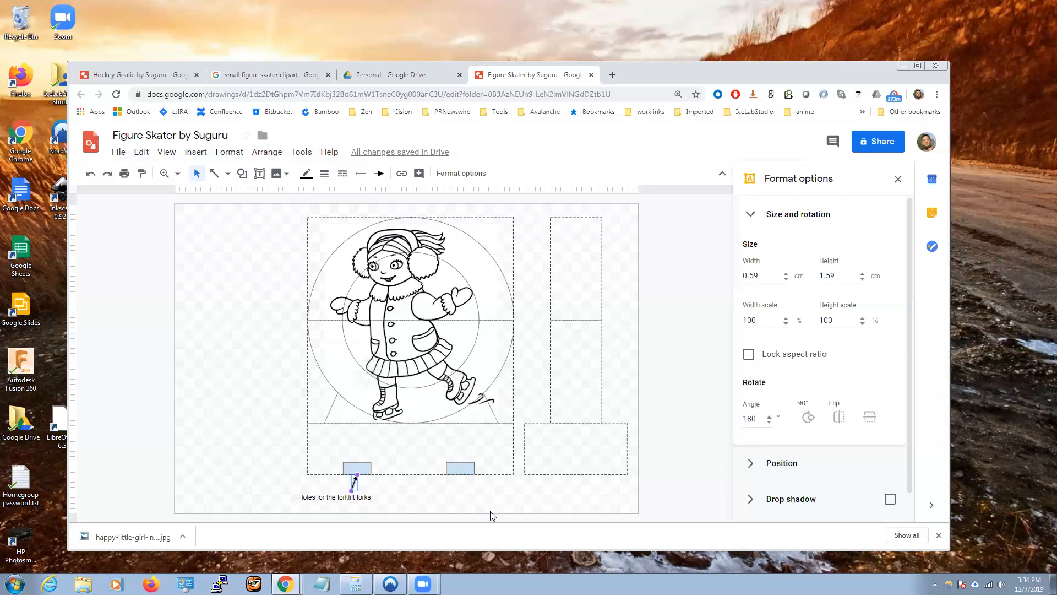
pyautogui.hotkey('ctrl', 'd')
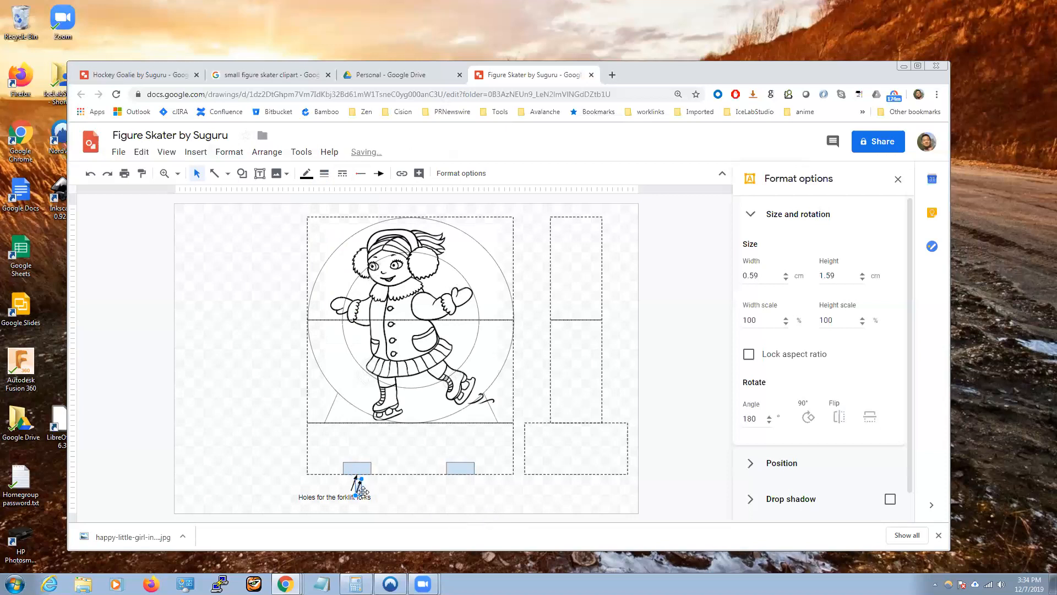
pyautogui.moveTo(359, 480); pyautogui.dragTo(457, 474)
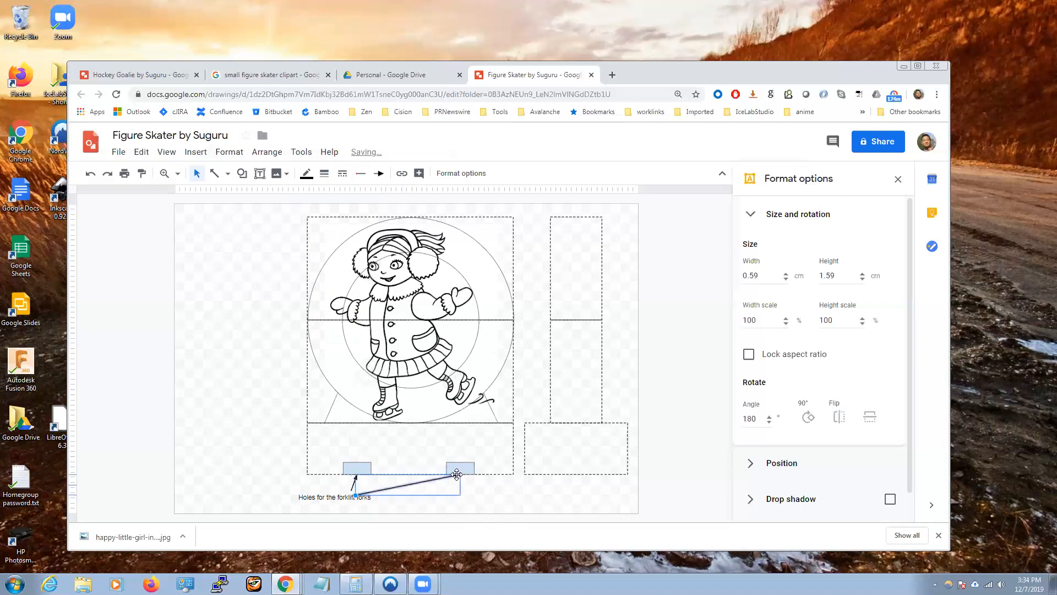
pyautogui.click(539, 506)
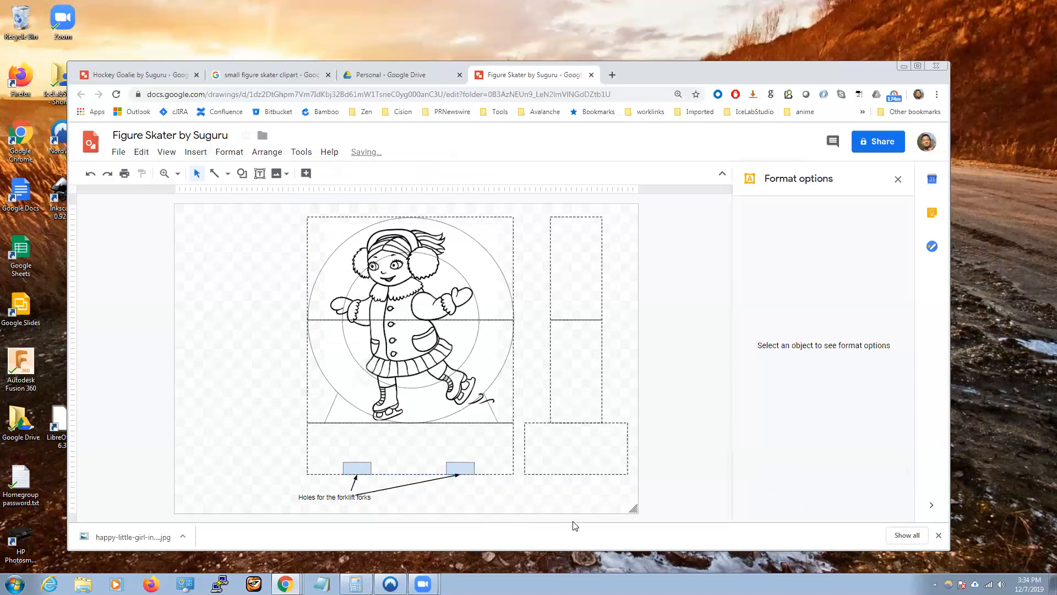
pyautogui.click(403, 485)
pyautogui.moveTo(357, 494); pyautogui.dragTo(351, 490)
pyautogui.click(433, 514)
# Step: Duplicate the forklift label to the left of the skater, change its text to "Cut out all the way" and shrink the box to about 6.32 × 2.11 cm
pyautogui.click(336, 498)
pyautogui.moveTo(381, 500); pyautogui.dragTo(313, 496)
pyautogui.press('Escape')
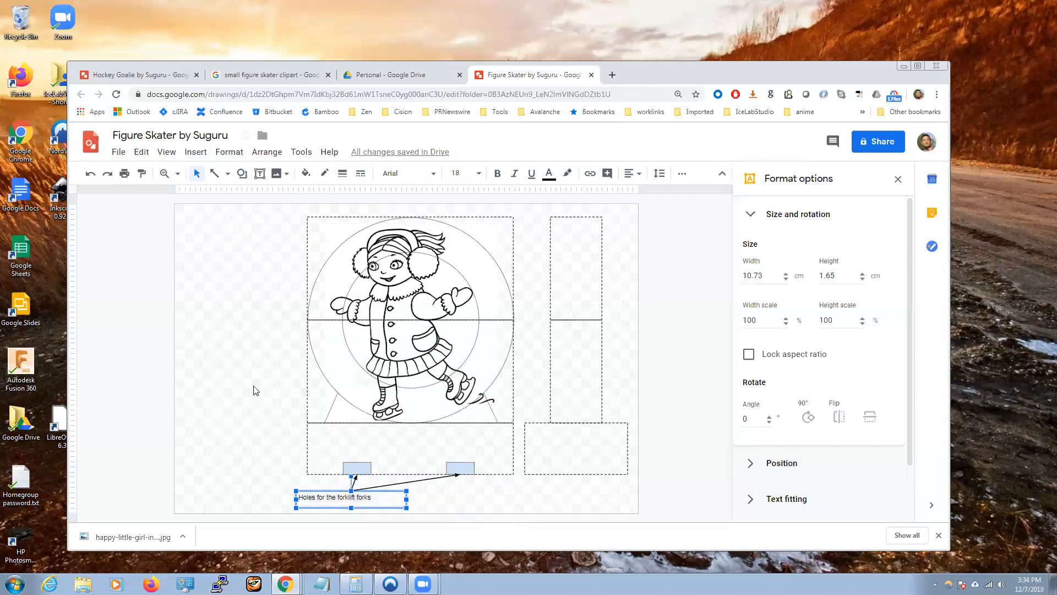
pyautogui.hotkey('ctrl', 'd')
pyautogui.moveTo(383, 492); pyautogui.dragTo(270, 371)
pyautogui.click(262, 332)
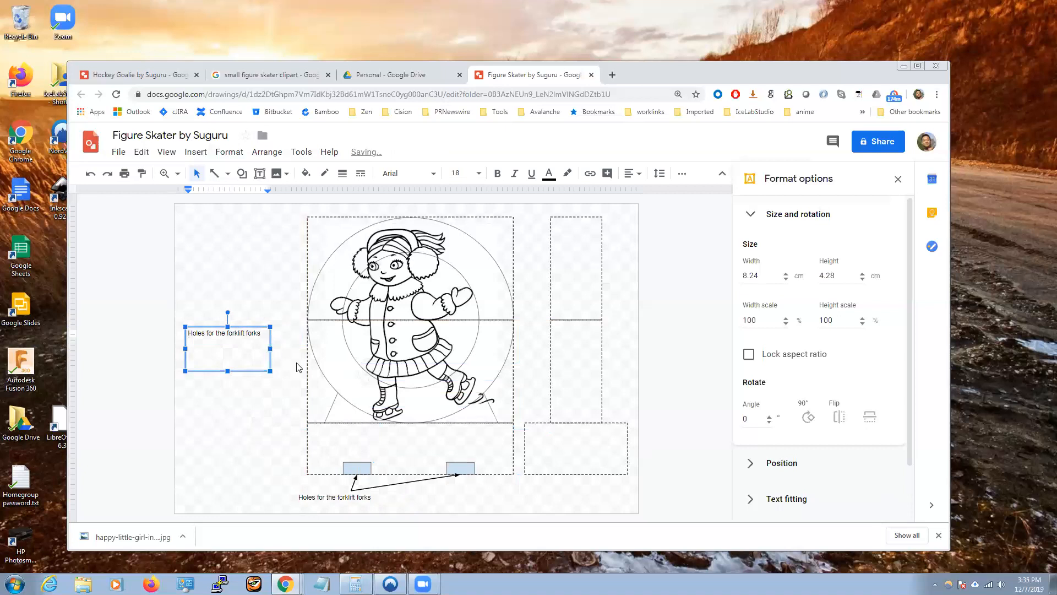
pyautogui.hotkey('ctrl', 'a')
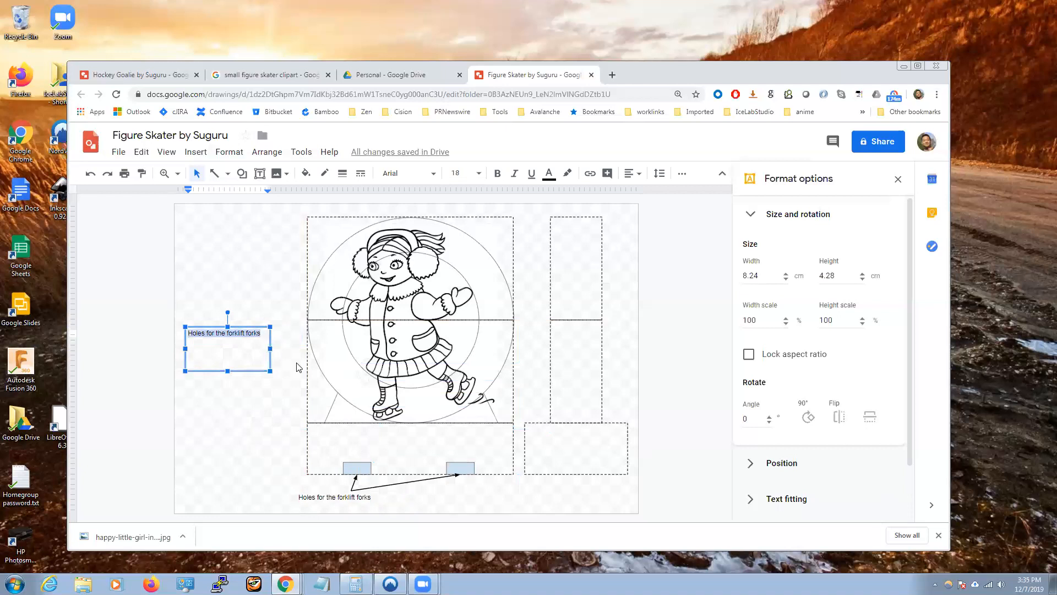
pyautogui.write('Cut out all the way')
pyautogui.moveTo(231, 372)
pyautogui.mouseDown()
pyautogui.moveTo(230, 348)
pyautogui.moveTo(251, 336)
pyautogui.mouseUp()
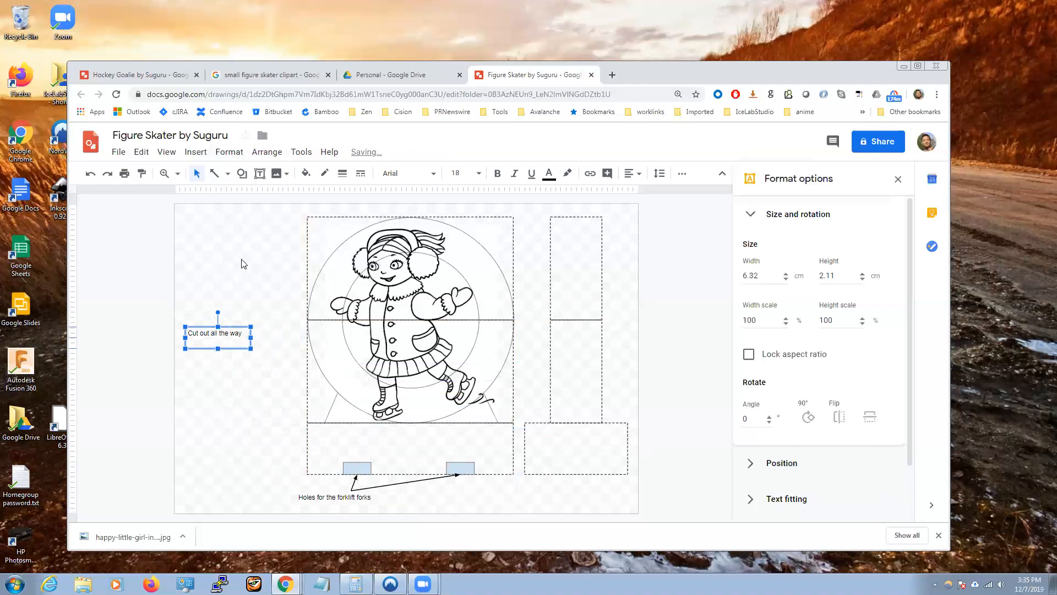
# Step: Add a copy of the long arrow running from the "Cut out all the way" label to the open area inside the inner circle, left of the coat
pyautogui.click(407, 480)
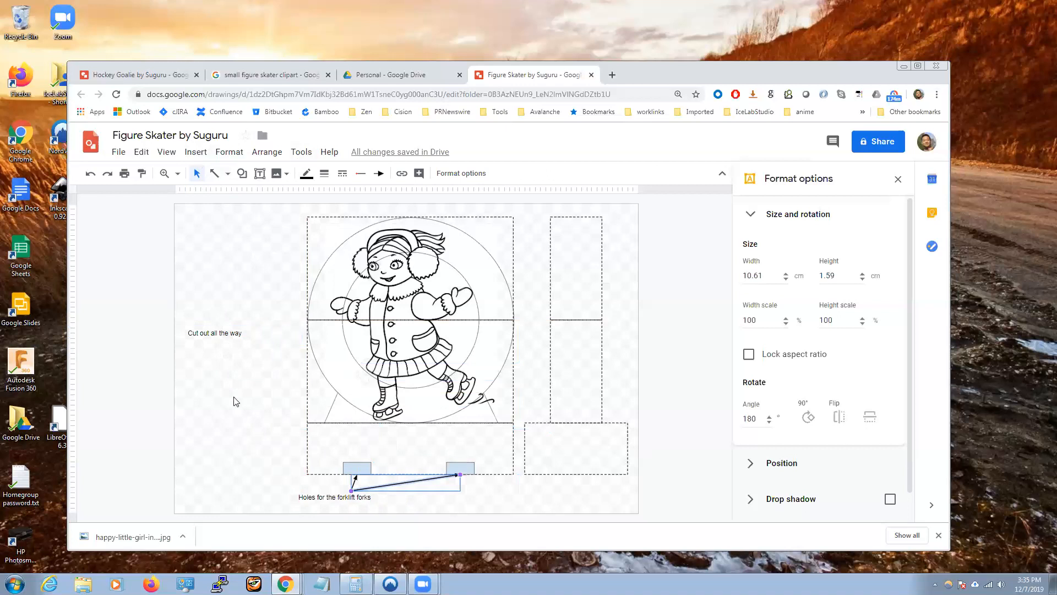
pyautogui.click(246, 371)
pyautogui.click(418, 480)
pyautogui.moveTo(428, 486); pyautogui.dragTo(359, 338)
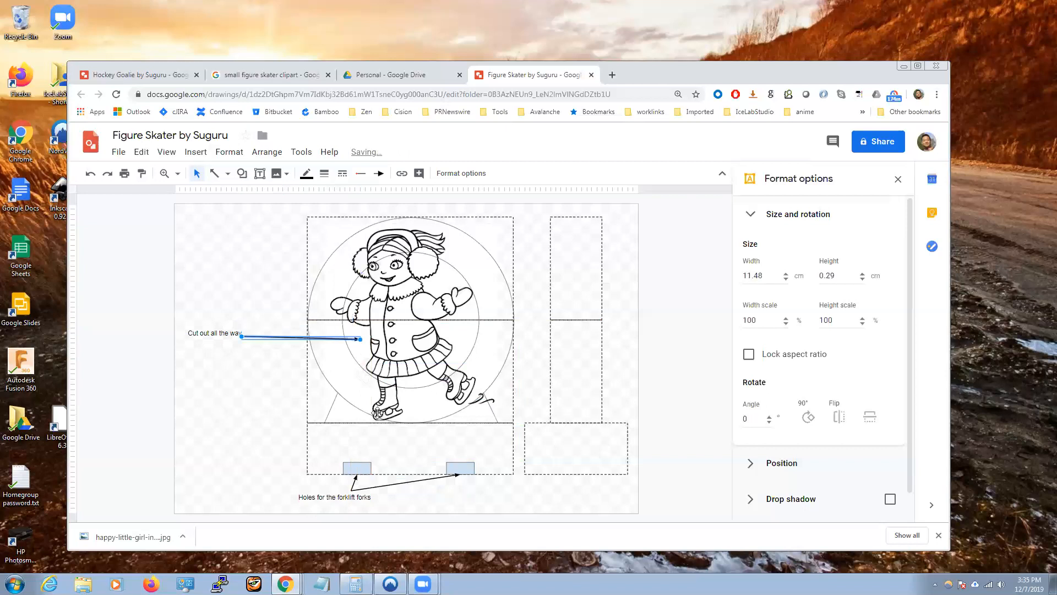
pyautogui.moveTo(239, 337); pyautogui.dragTo(251, 337)
pyautogui.click(296, 385)
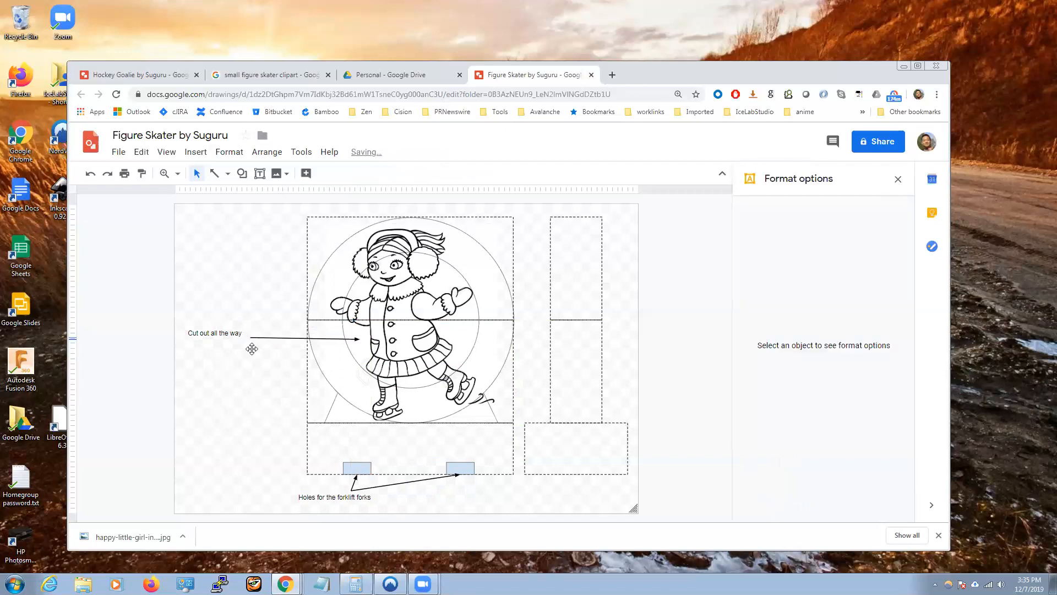
# Step: Duplicate the "Cut out all the way" arrow and point the copy at the open area above the skater's left-side mitten, inside the inner circle
pyautogui.click(274, 341)
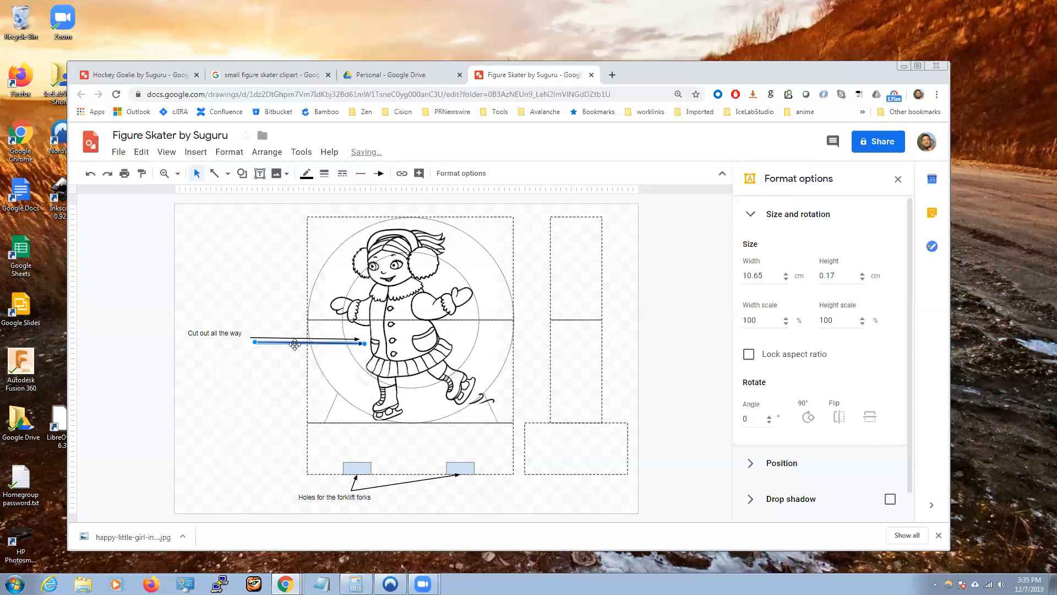
pyautogui.moveTo(363, 341); pyautogui.dragTo(359, 287)
pyautogui.click(259, 371)
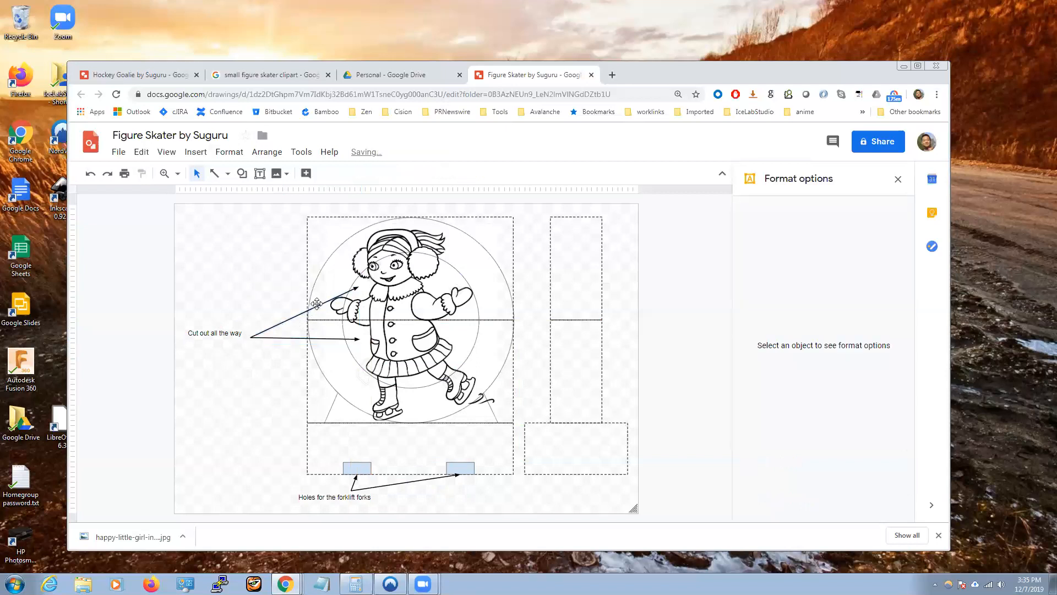
# Step: Copy the slanted arrow and extend the copy across the skater to the open area right of the coat, about 19.64 × 1.02 cm
pyautogui.click(300, 316)
pyautogui.hotkey('ctrl', 'c')
pyautogui.click(258, 376)
pyautogui.hotkey('ctrl', 'v')
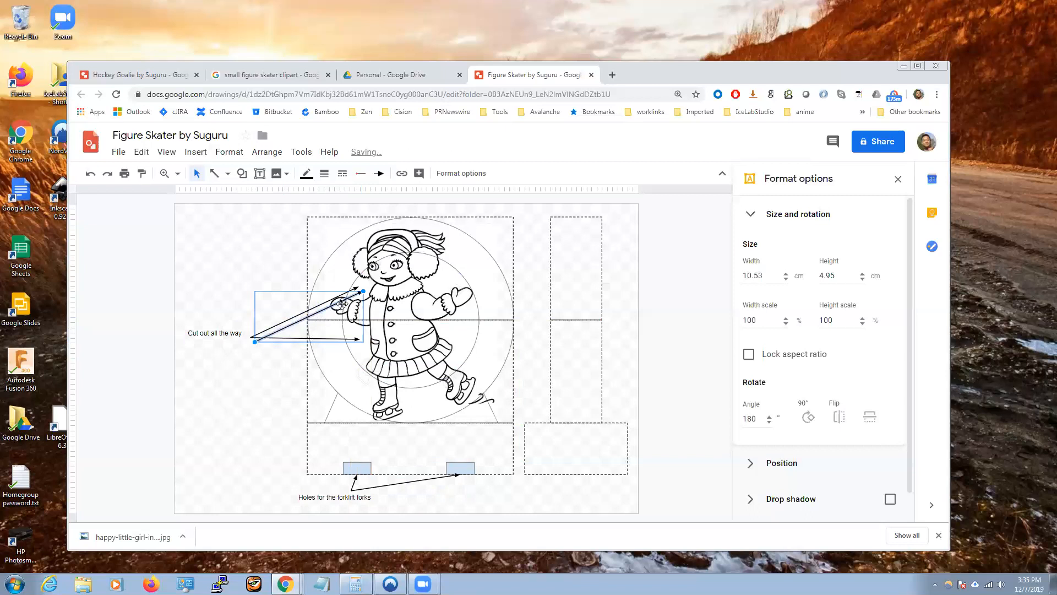
pyautogui.moveTo(363, 292); pyautogui.dragTo(457, 331)
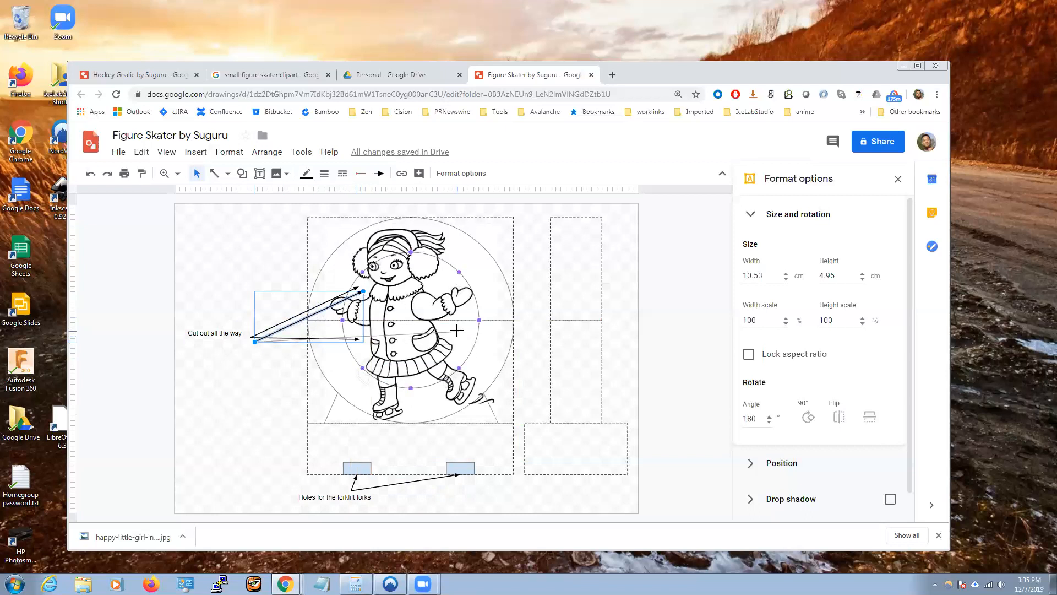
pyautogui.moveTo(458, 331); pyautogui.dragTo(457, 331)
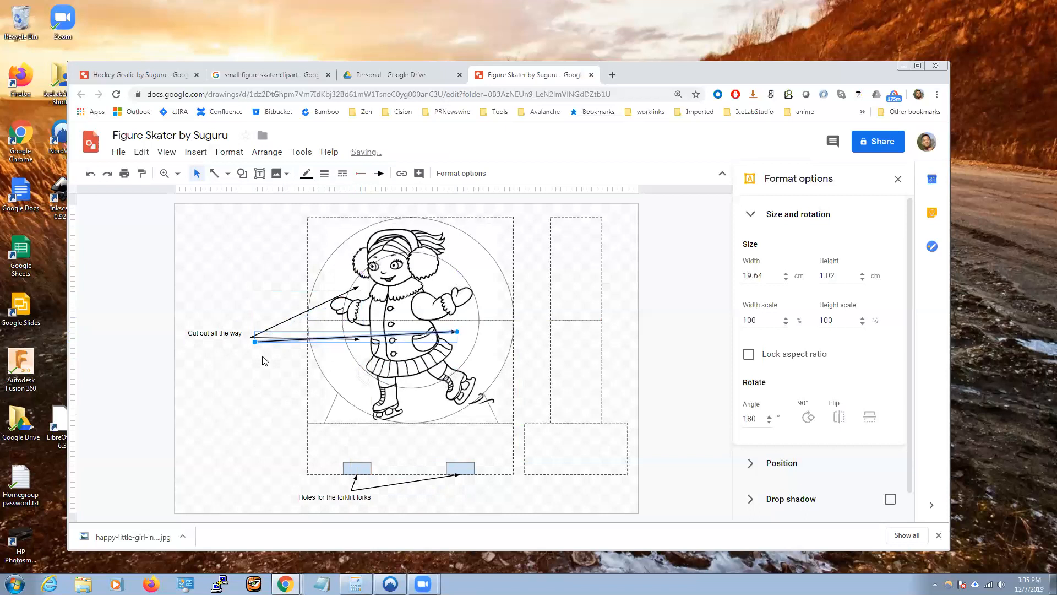
# Step: Copy the "Cut out all the way" text box and place the copy right of the front view, overlapping the side-view block
pyautogui.click(231, 331)
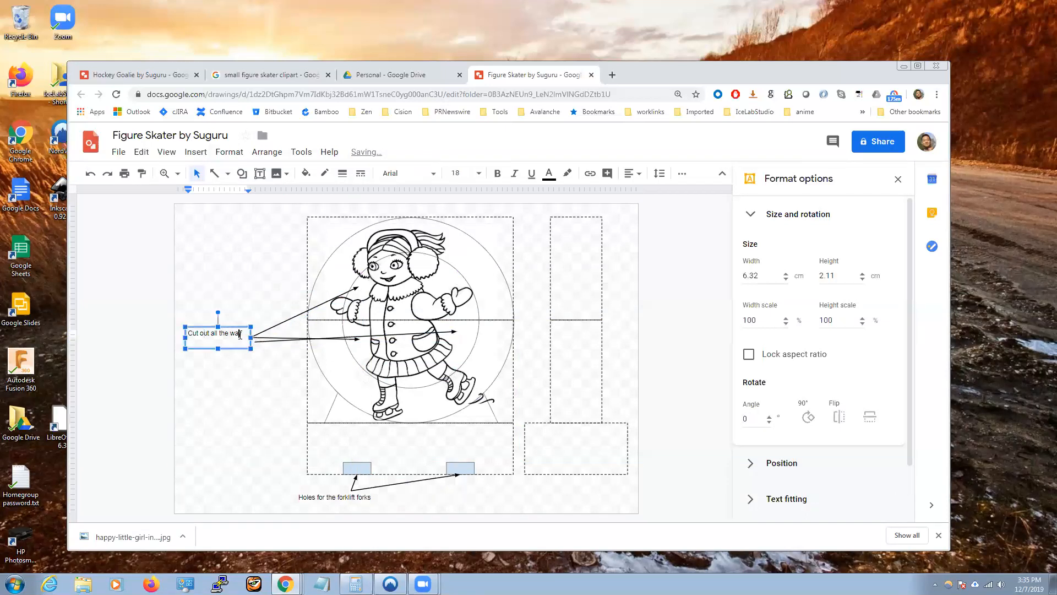
pyautogui.moveTo(244, 334); pyautogui.dragTo(178, 338)
pyautogui.click(231, 349)
pyautogui.hotkey('ctrl', 'c')
pyautogui.click(239, 378)
pyautogui.hotkey('ctrl', 'v')
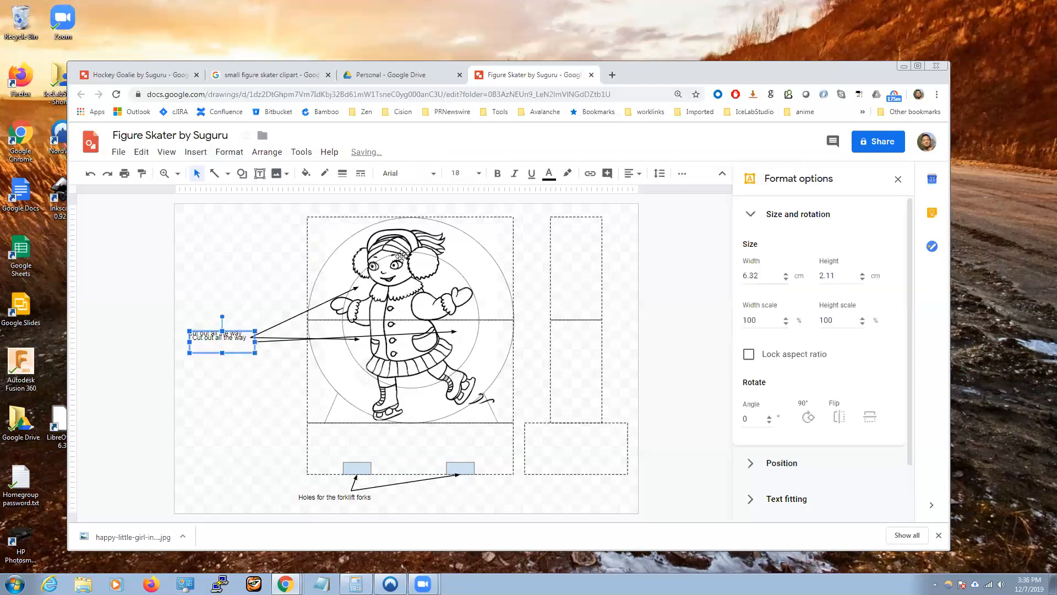
pyautogui.moveTo(246, 330); pyautogui.dragTo(576, 298)
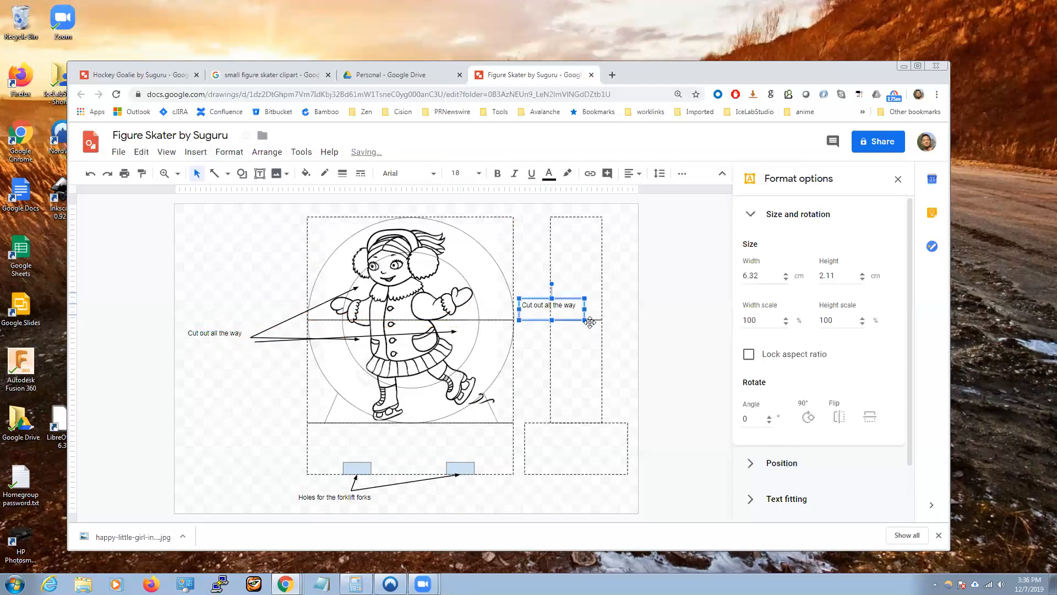